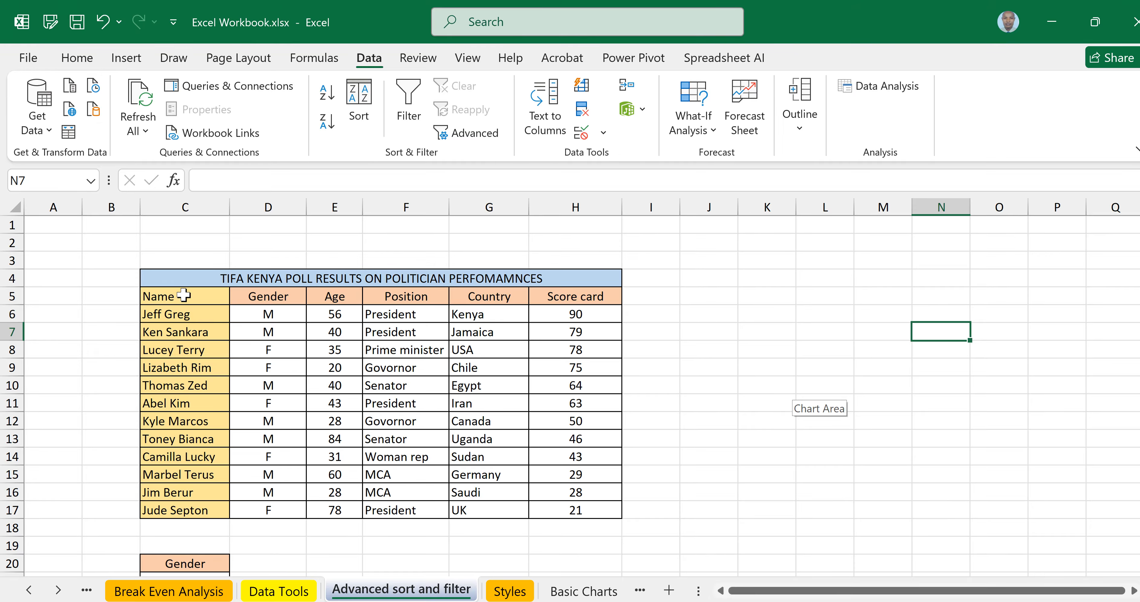
{"action": "left_click", "coordinate": [190, 280]}
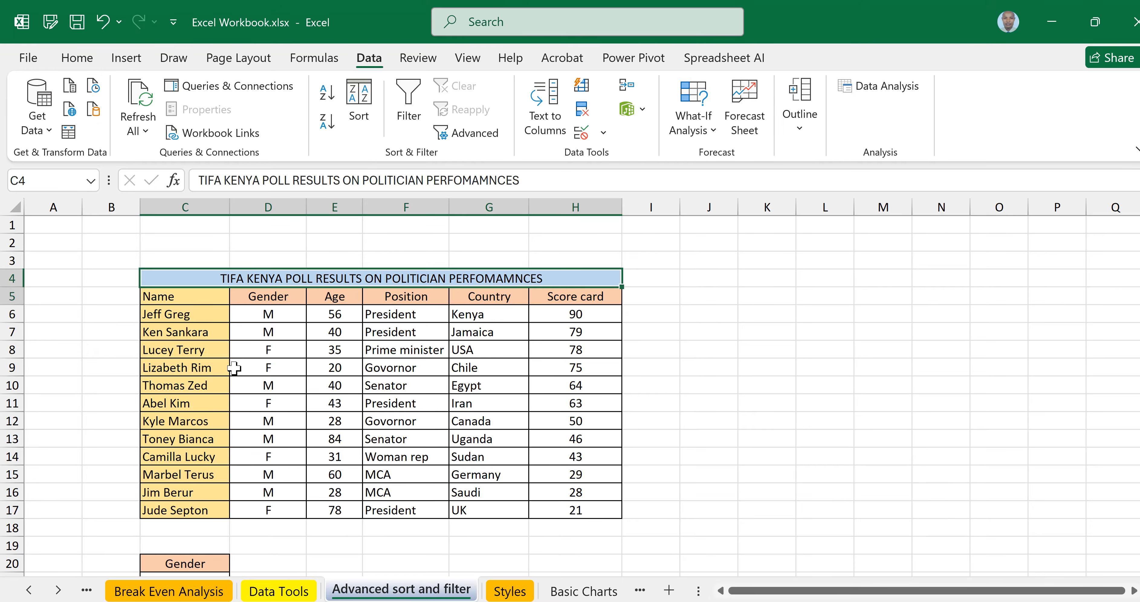
{"action": "key", "text": "ctrl+a"}
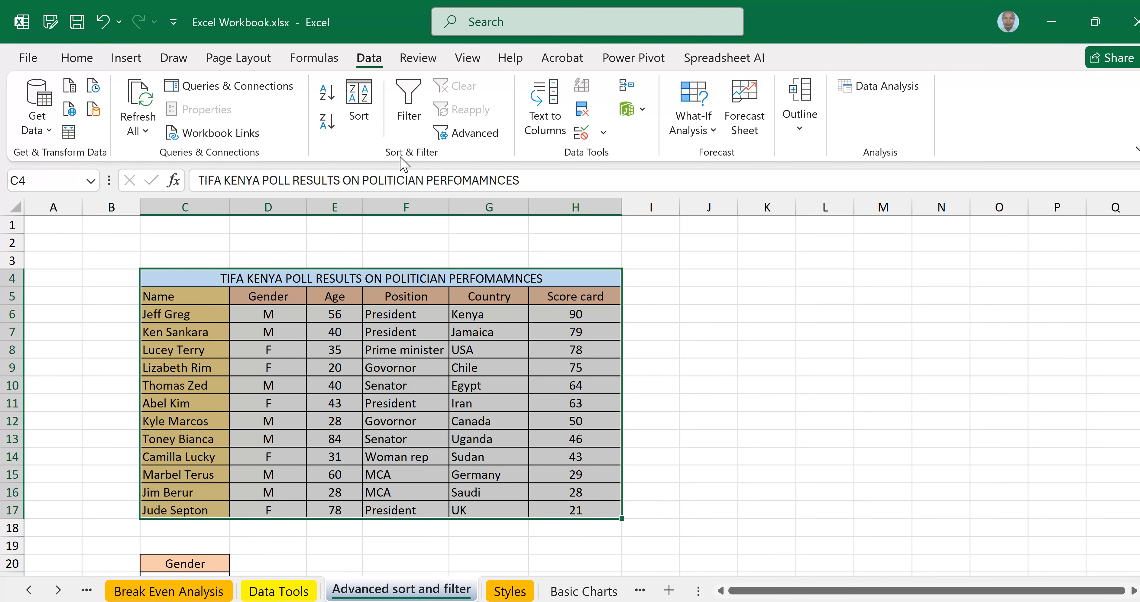
{"action": "left_click", "coordinate": [360, 97]}
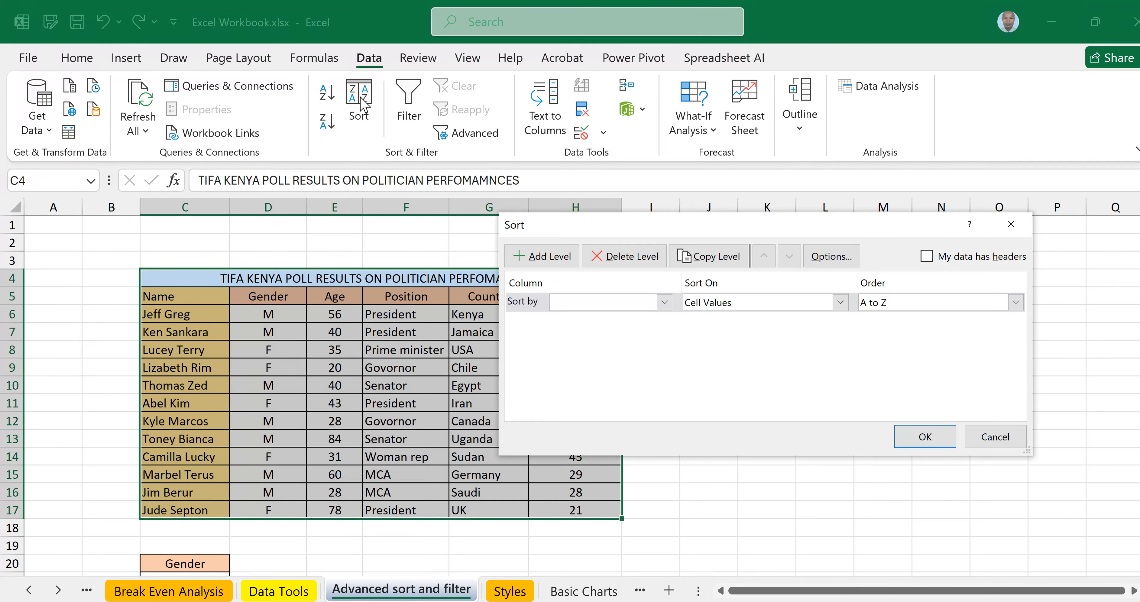
{"action": "left_click_drag", "start_coordinate": [715, 233], "coordinate": [739, 205]}
{"action": "left_click", "coordinate": [689, 274]}
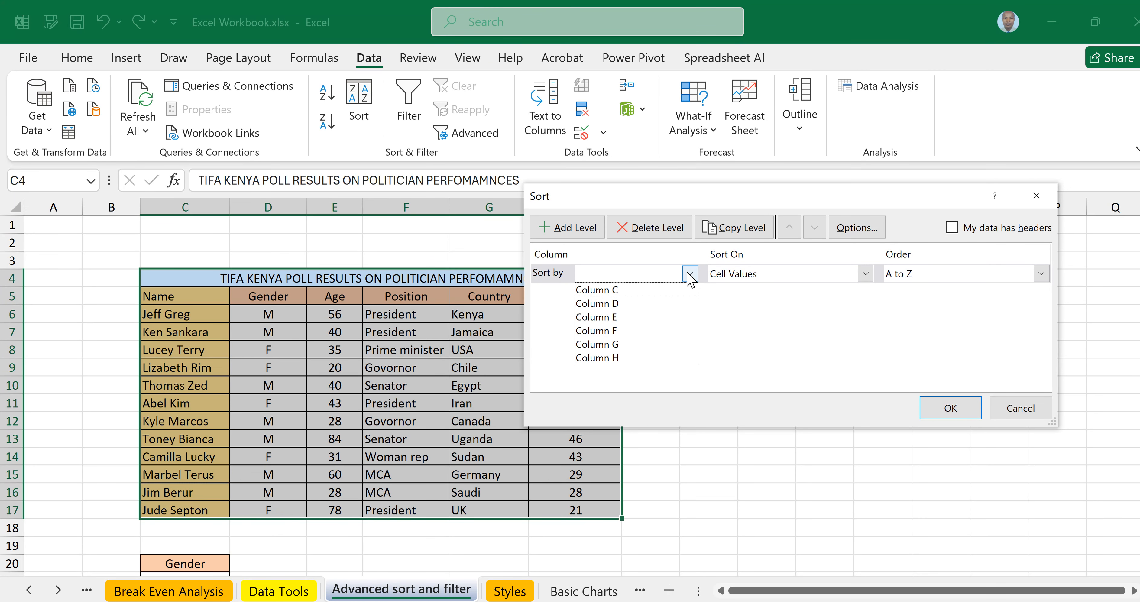
{"action": "left_click", "coordinate": [1023, 411]}
{"action": "left_click", "coordinate": [1023, 407]}
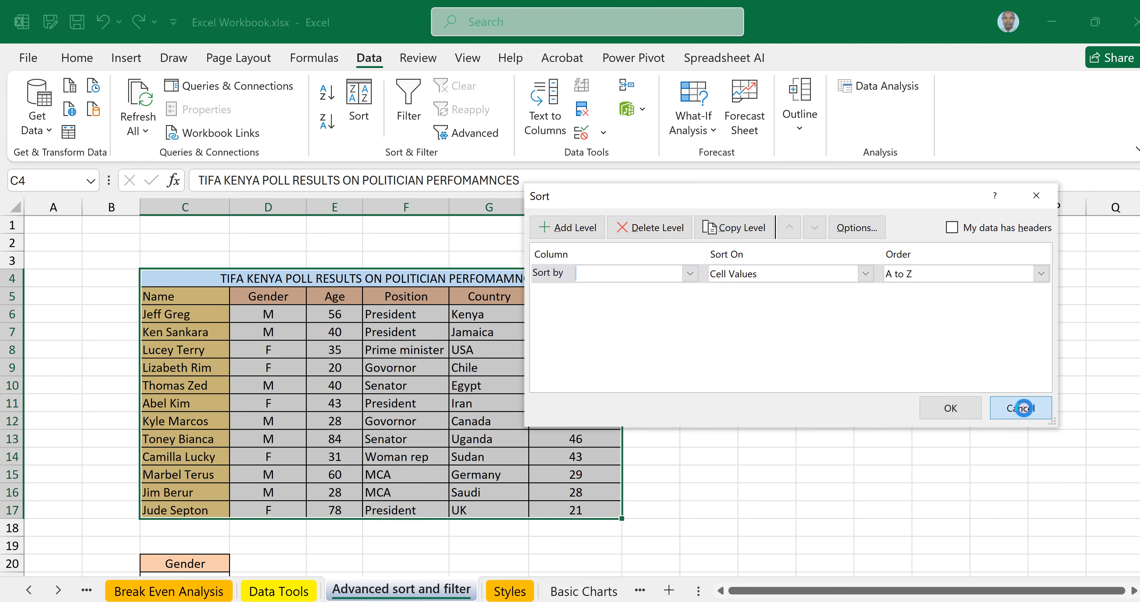
{"action": "left_click", "coordinate": [916, 403]}
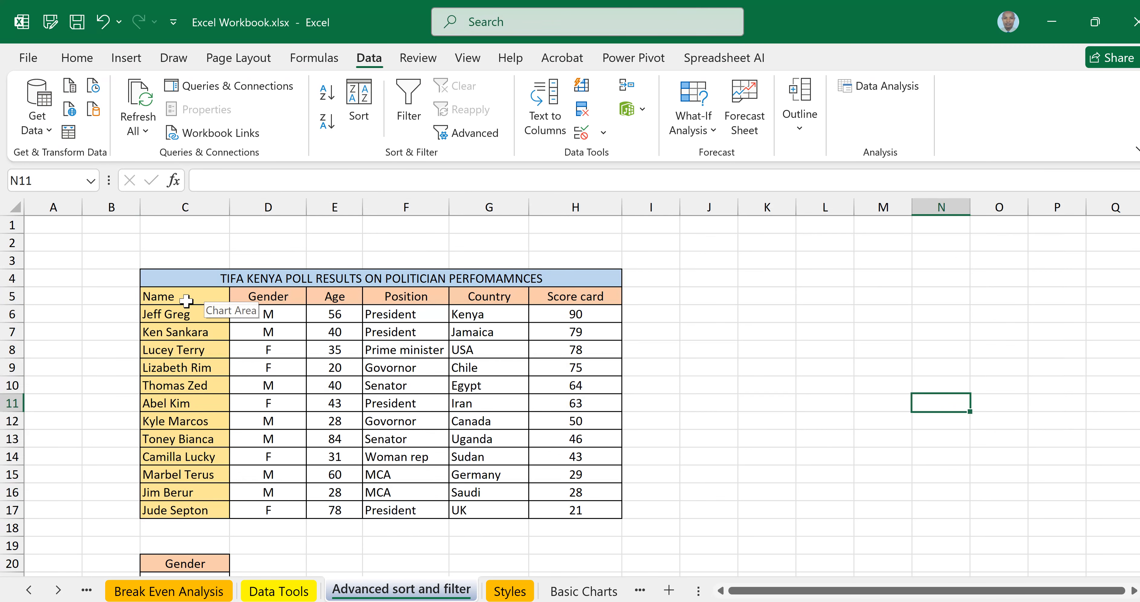
Step: Select the poll results from the header row down (C5:H17), without the title, and sort them by Name from A to Z
{"action": "left_click", "coordinate": [273, 280]}
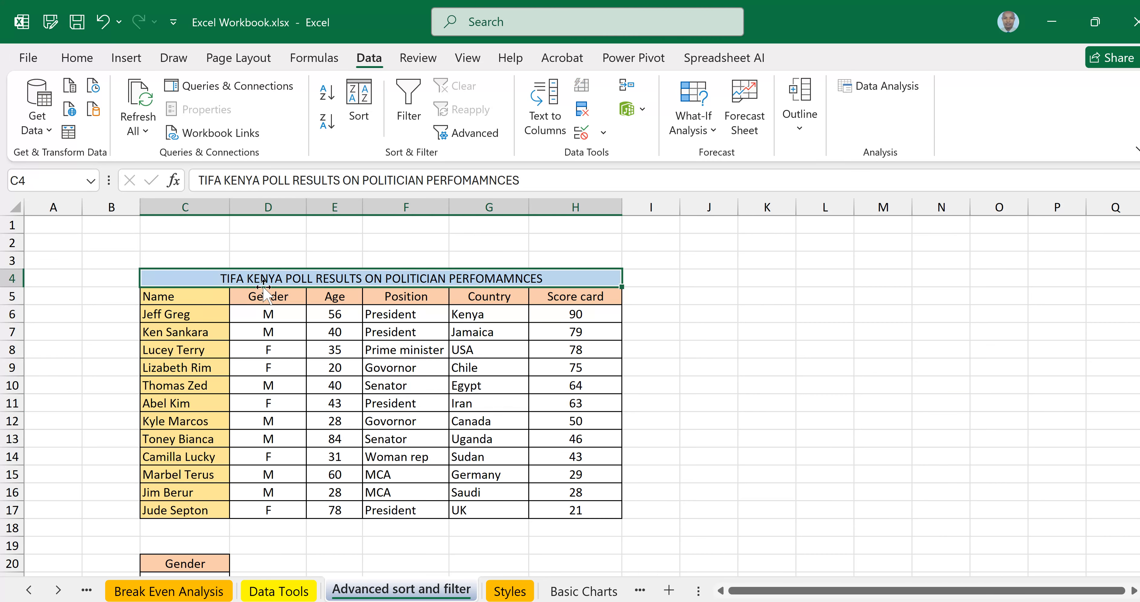
{"action": "left_click", "coordinate": [172, 298]}
{"action": "left_click_drag", "start_coordinate": [212, 299], "coordinate": [561, 510]}
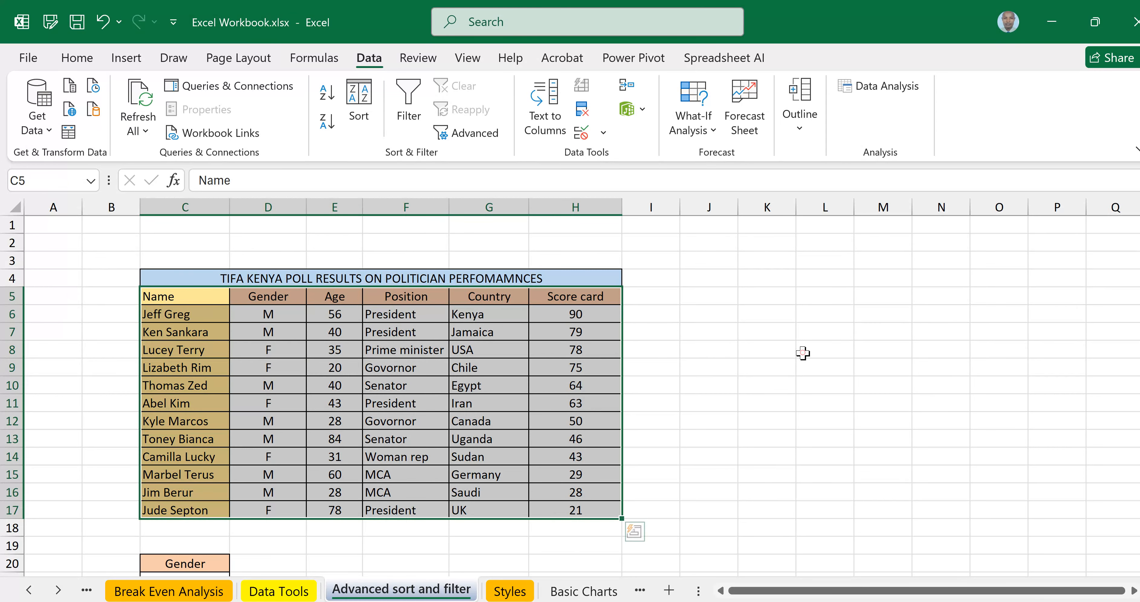
{"action": "left_click", "coordinate": [215, 301]}
{"action": "left_click_drag", "start_coordinate": [215, 301], "coordinate": [564, 510]}
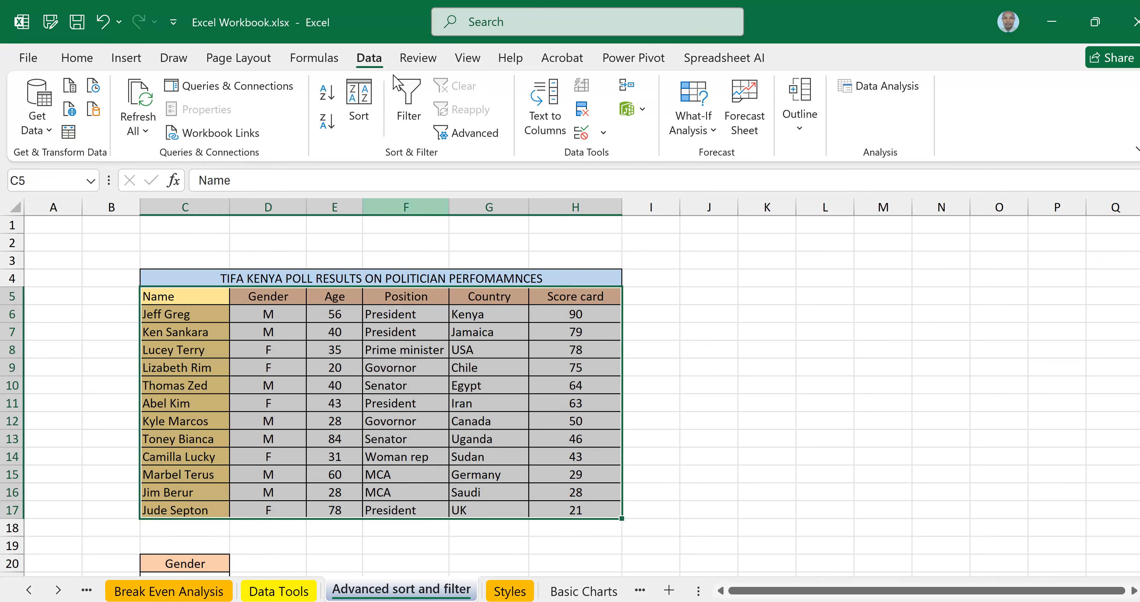
{"action": "left_click", "coordinate": [356, 98]}
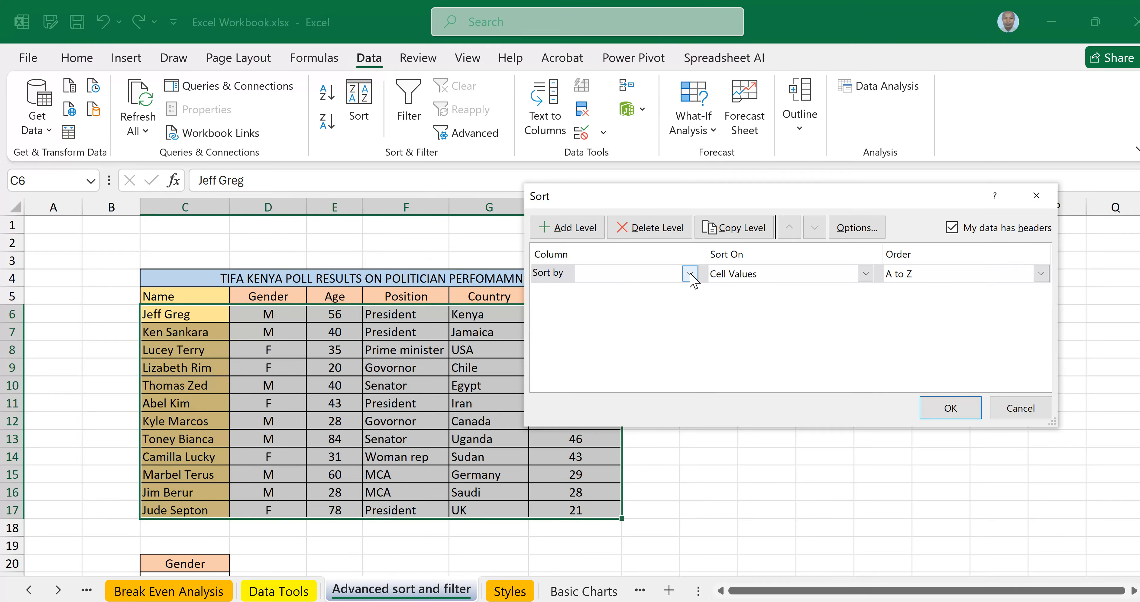
{"action": "left_click", "coordinate": [690, 274]}
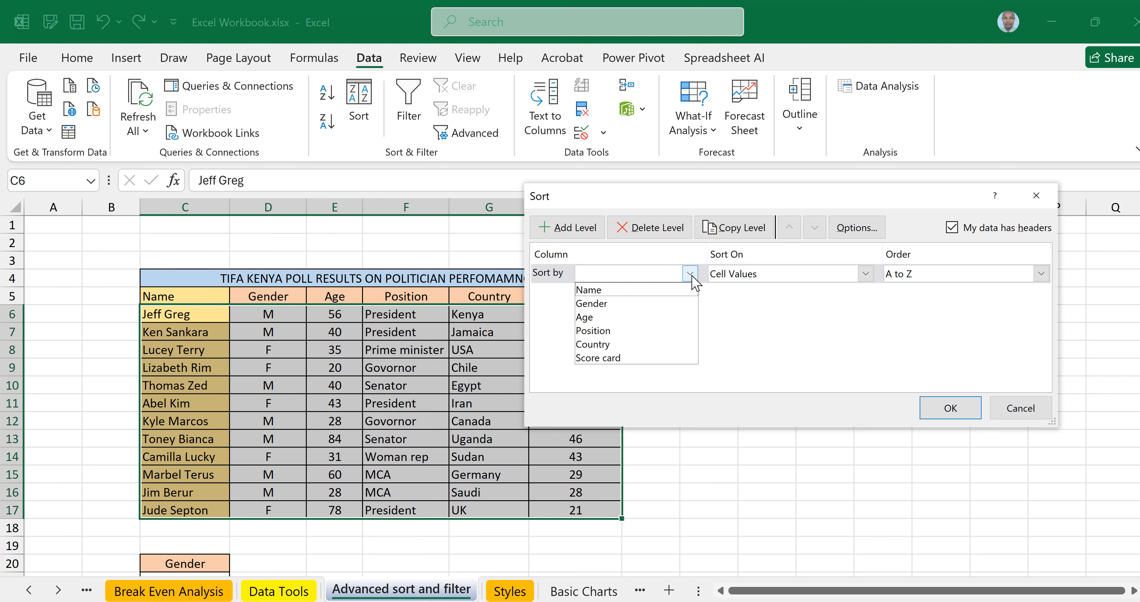
{"action": "left_click", "coordinate": [616, 287]}
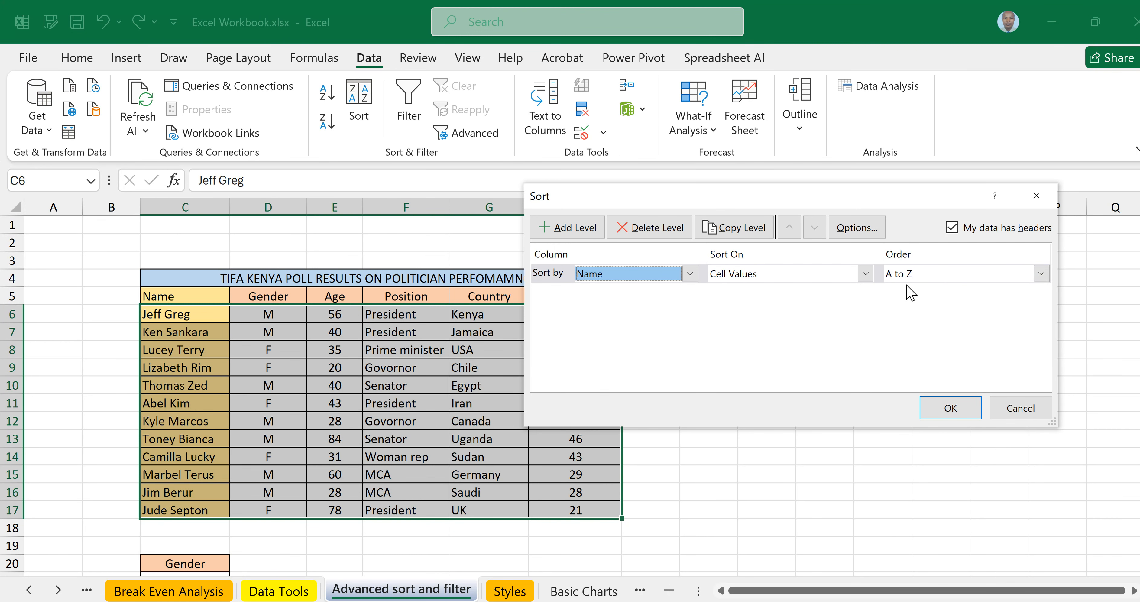
{"action": "left_click", "coordinate": [951, 408]}
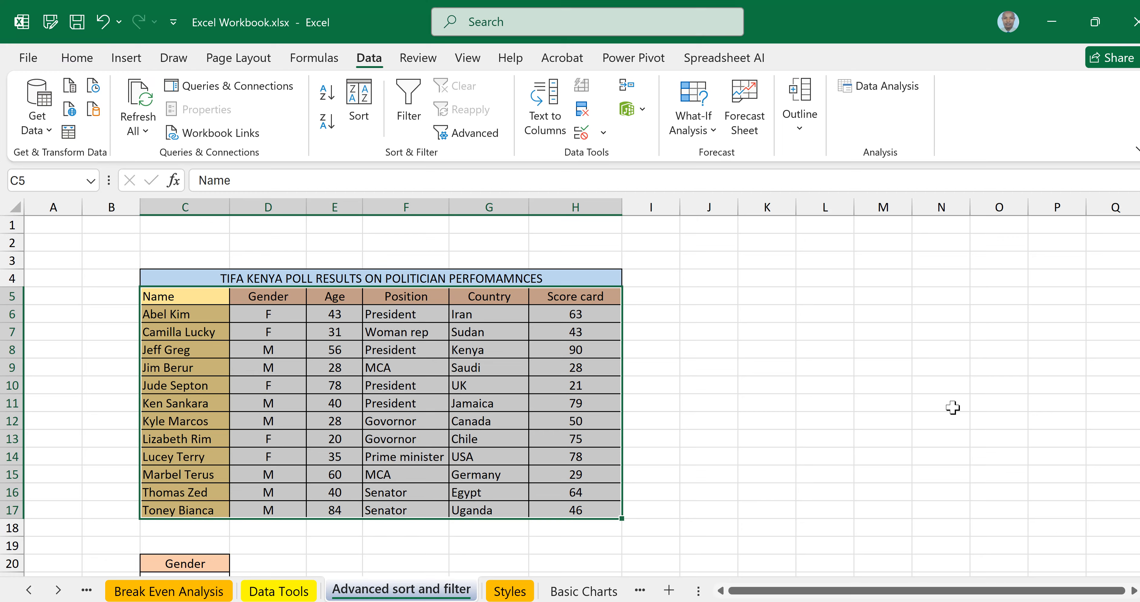
Step: Sort the selected poll results by Name in Z to A order
{"action": "left_click", "coordinate": [370, 118]}
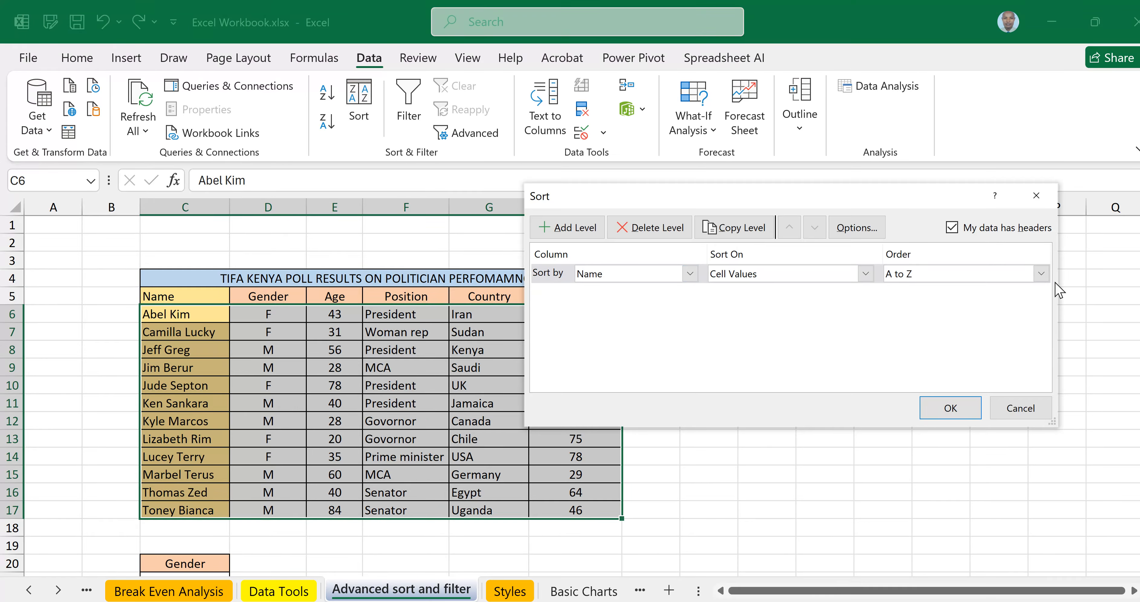
{"action": "left_click", "coordinate": [1040, 273]}
{"action": "left_click", "coordinate": [981, 303]}
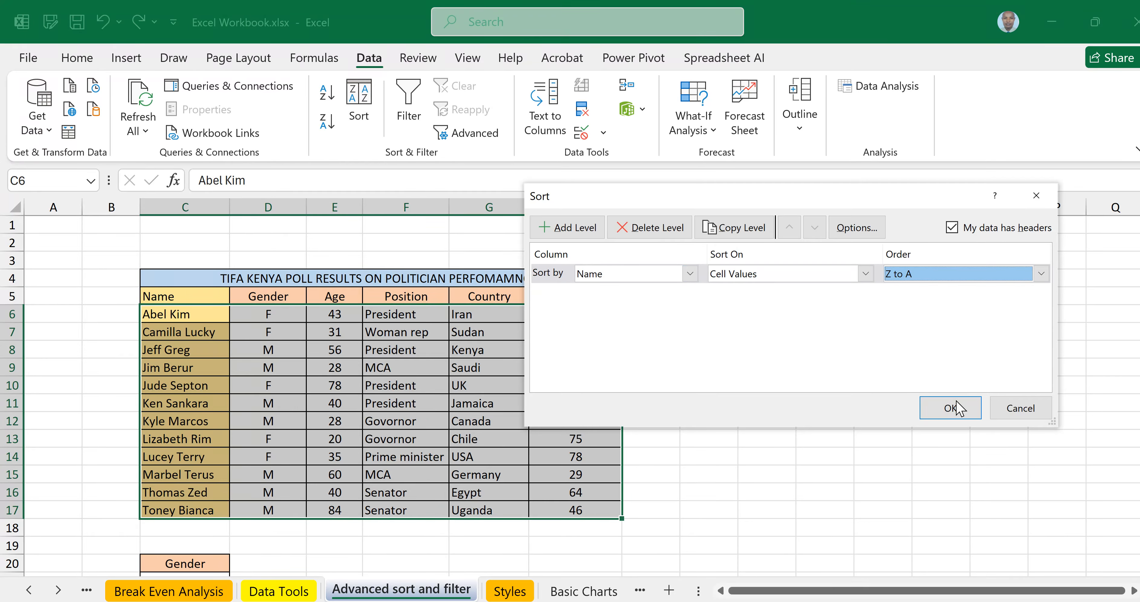
{"action": "left_click", "coordinate": [950, 409]}
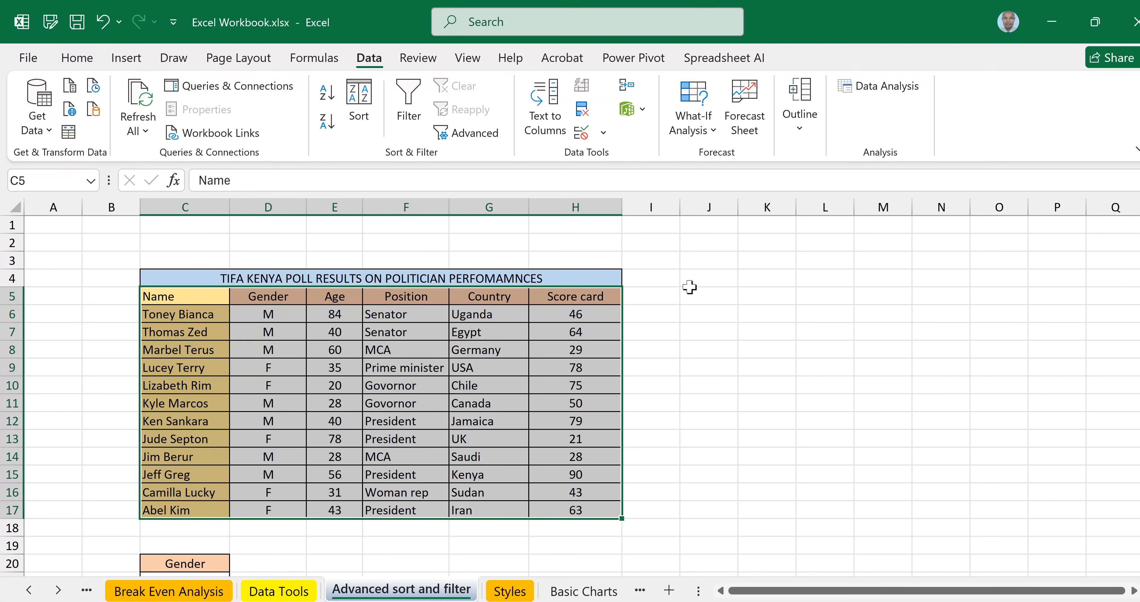
Step: Sort the poll results by Gender instead of Name, using cell values in Z to A order
{"action": "left_click", "coordinate": [359, 104]}
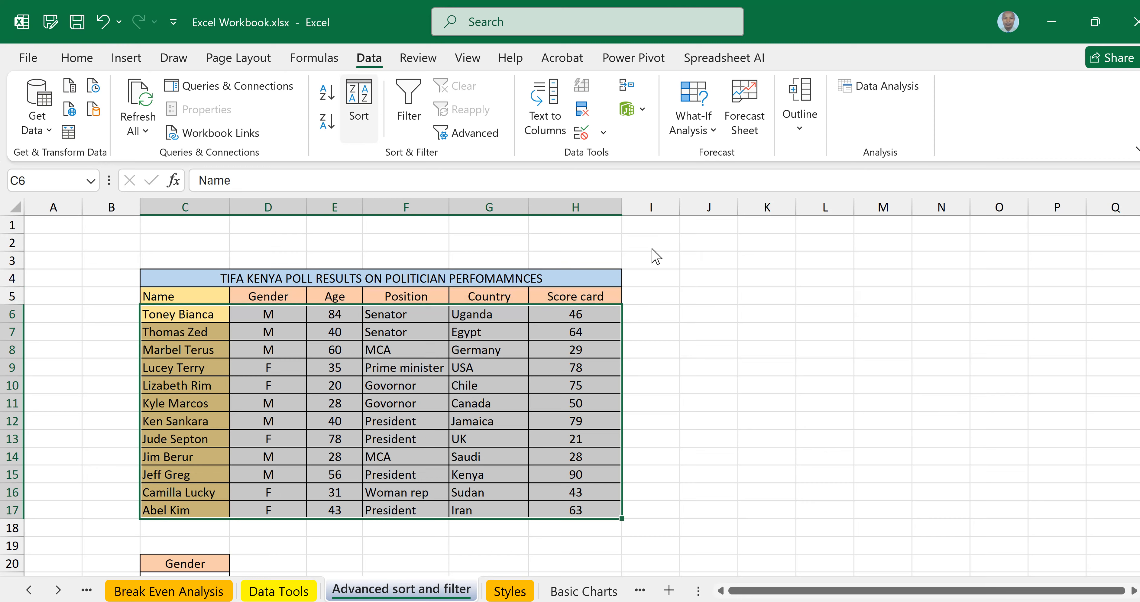
{"action": "left_click", "coordinate": [688, 273]}
{"action": "left_click", "coordinate": [641, 305]}
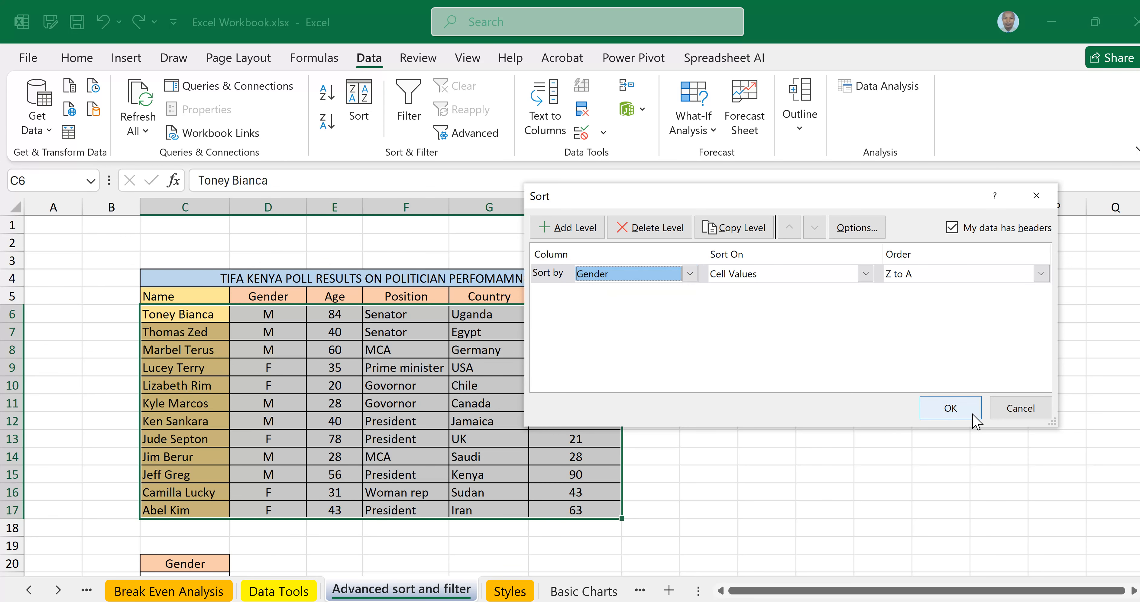
{"action": "left_click", "coordinate": [951, 408]}
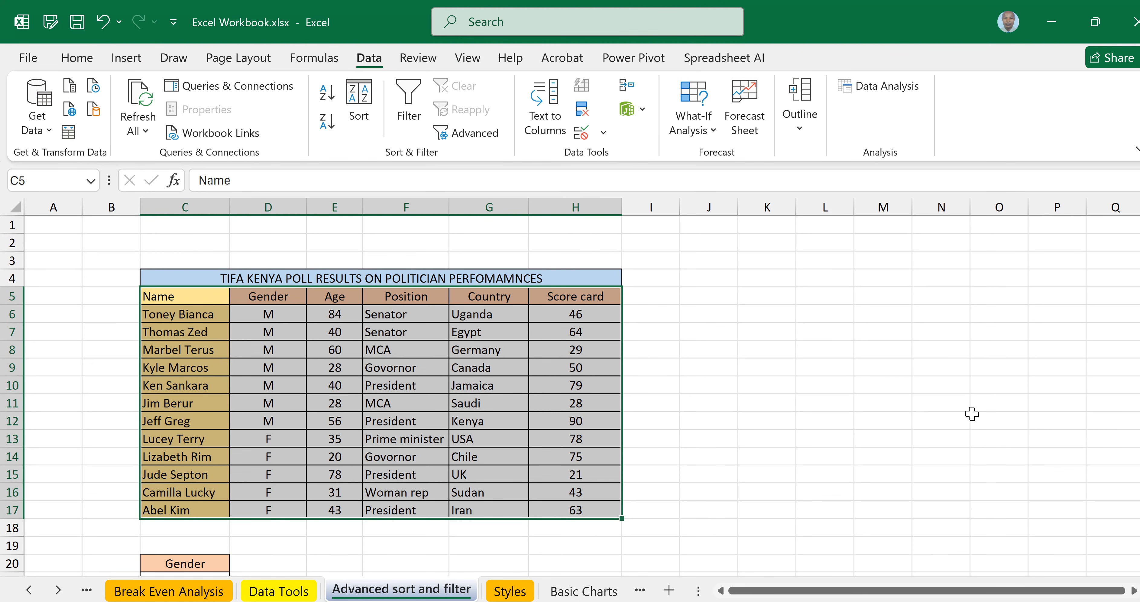
Step: Sort the poll results by Age, ordered from smallest to largest
{"action": "left_click", "coordinate": [363, 107]}
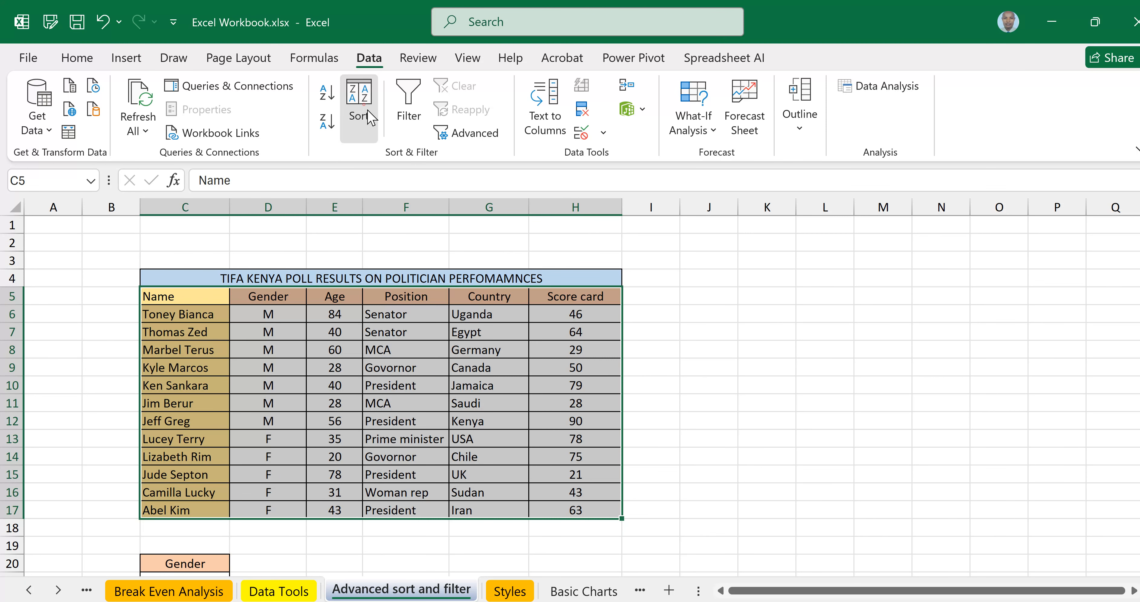
{"action": "left_click", "coordinate": [689, 274]}
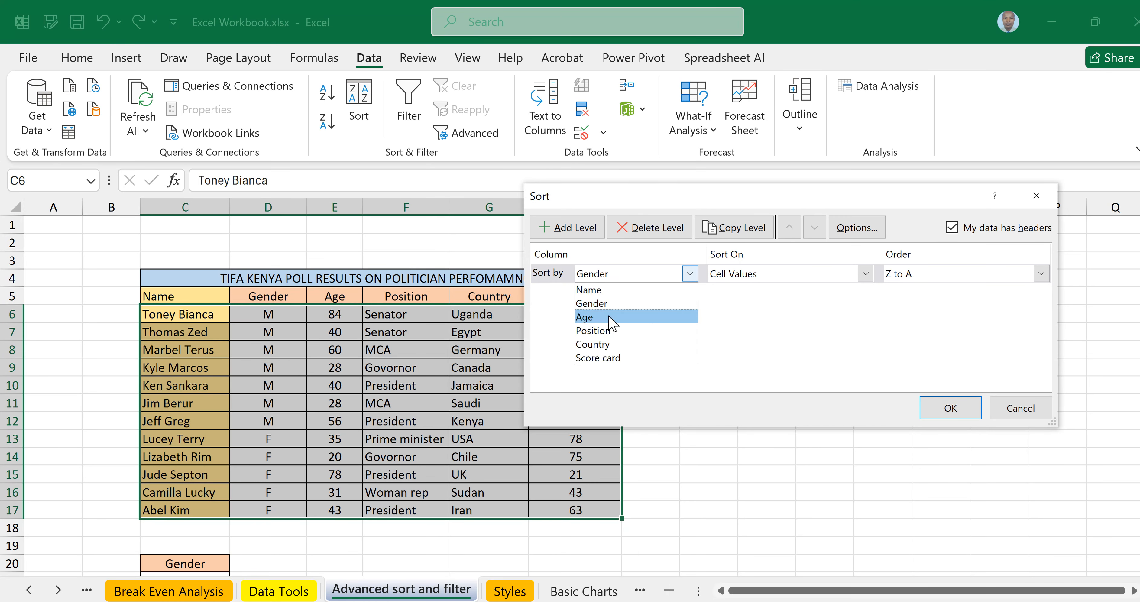
{"action": "left_click", "coordinate": [610, 317]}
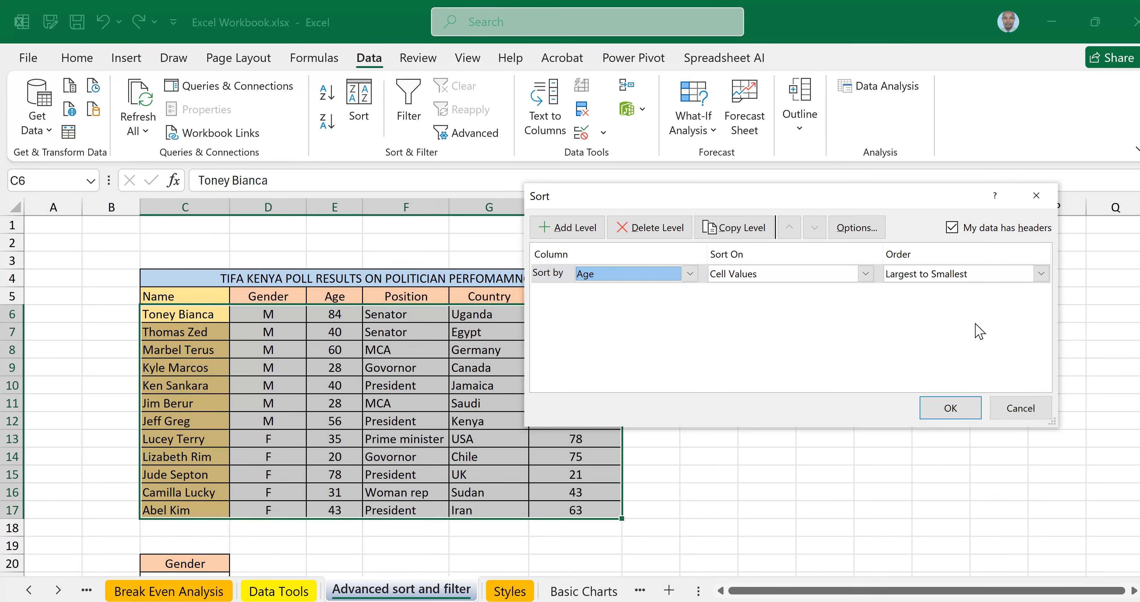
{"action": "left_click", "coordinate": [1041, 274]}
{"action": "left_click", "coordinate": [936, 292]}
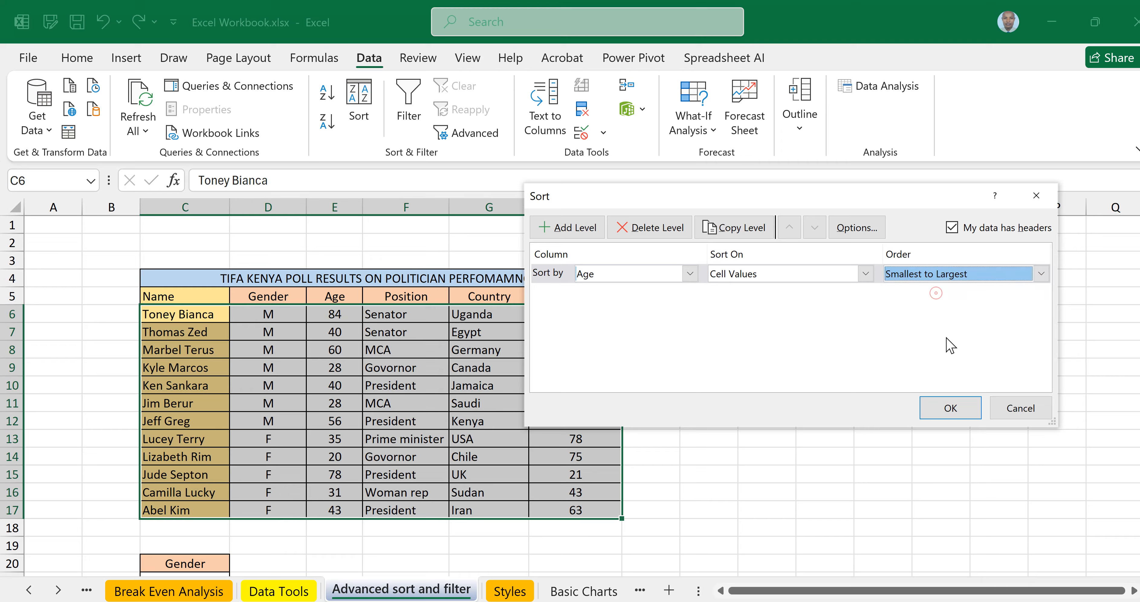
{"action": "left_click", "coordinate": [960, 407]}
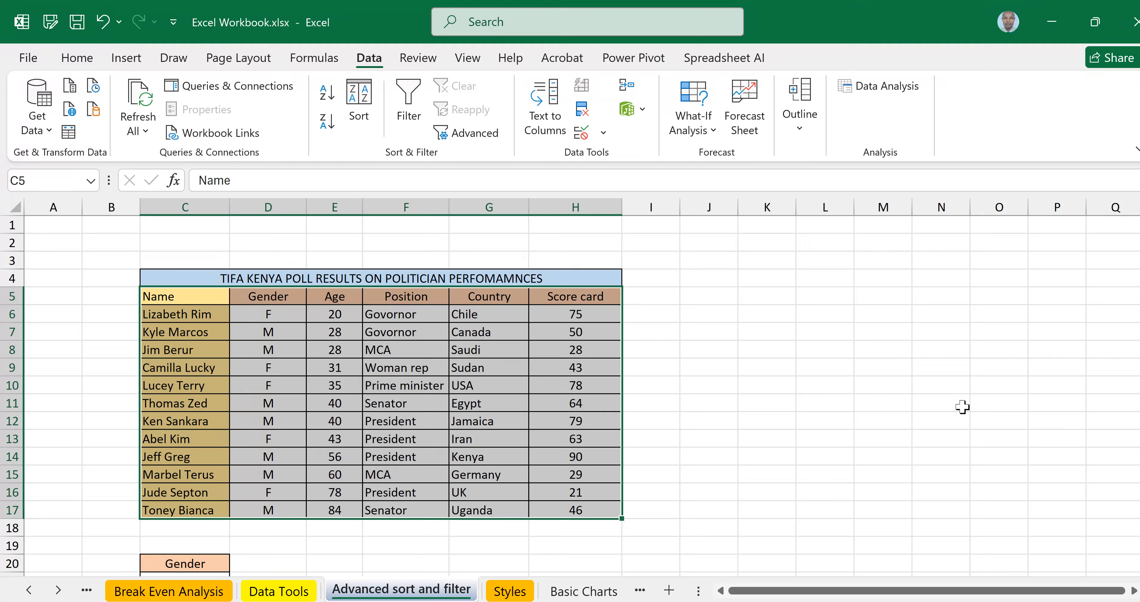
Step: Reverse the Age sort of the poll results to largest to smallest
{"action": "left_click", "coordinate": [356, 111]}
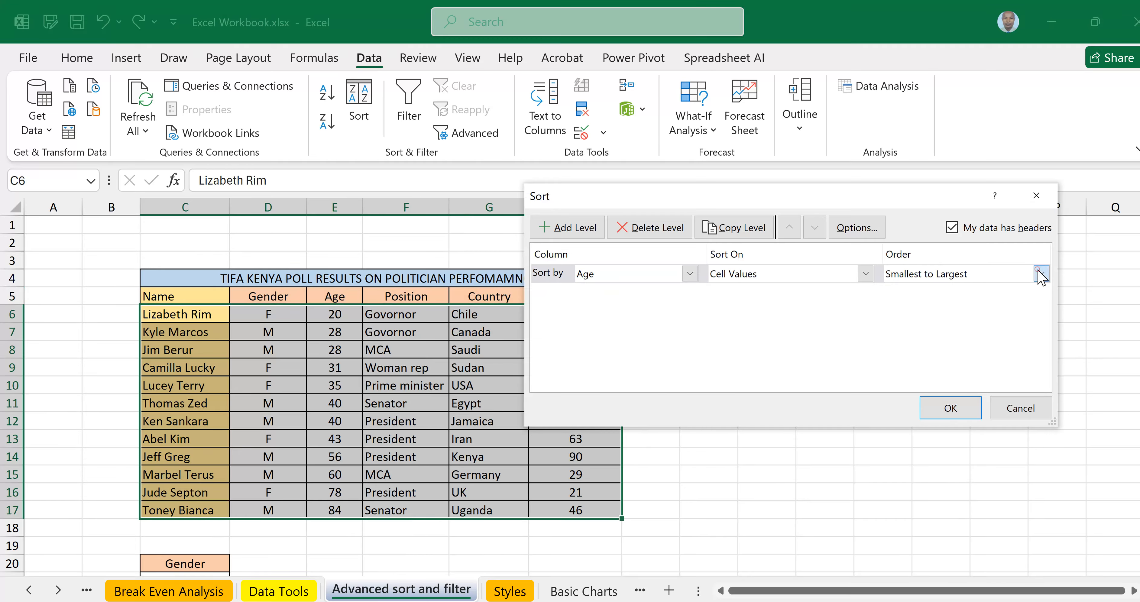
{"action": "left_click", "coordinate": [1041, 274]}
{"action": "left_click", "coordinate": [930, 304]}
{"action": "left_click", "coordinate": [951, 406]}
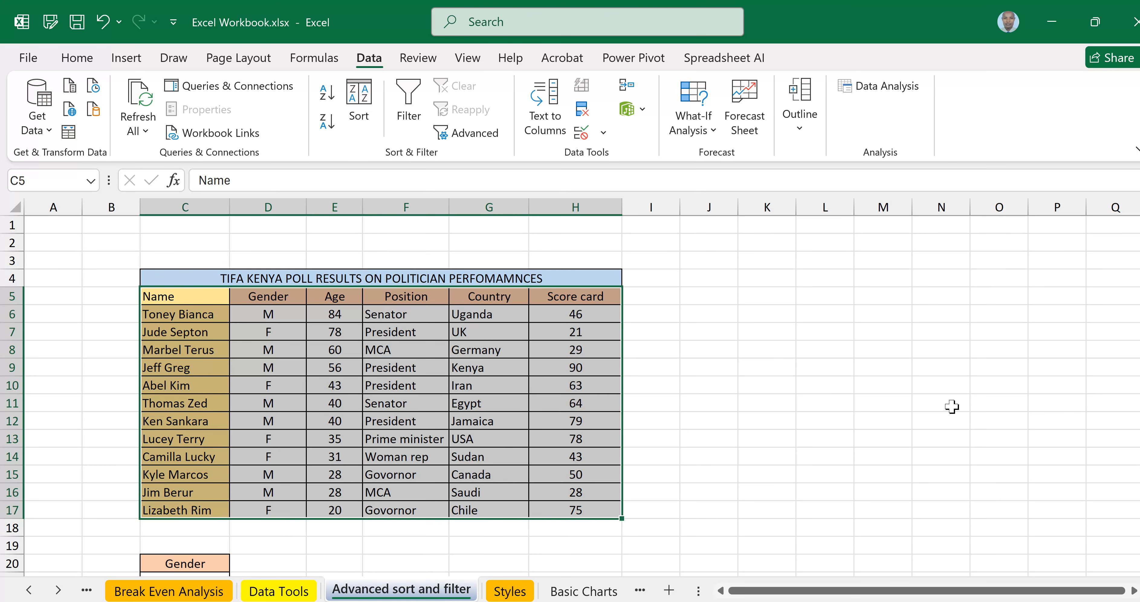
Step: Sort the poll results by Score card, ordered from smallest to largest
{"action": "left_click", "coordinate": [362, 115]}
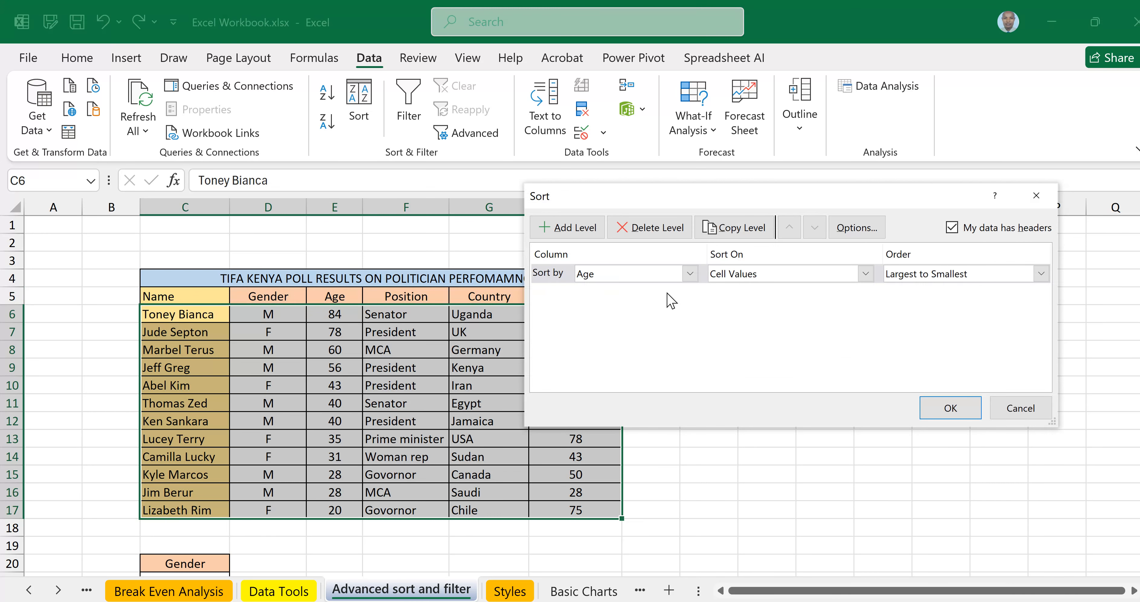
{"action": "left_click", "coordinate": [689, 274]}
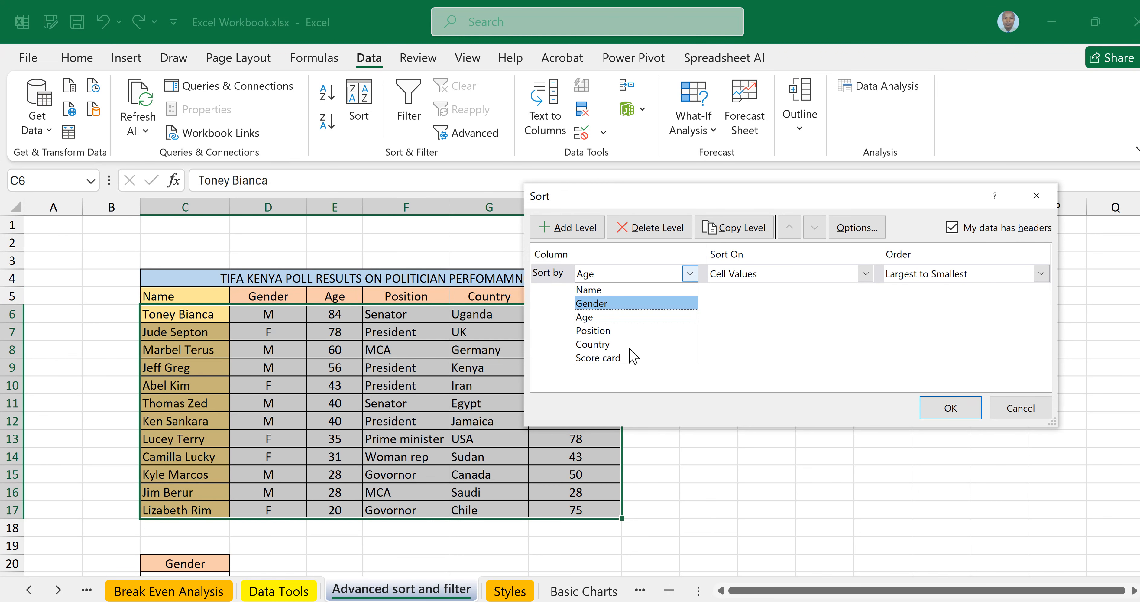
{"action": "left_click", "coordinate": [617, 358]}
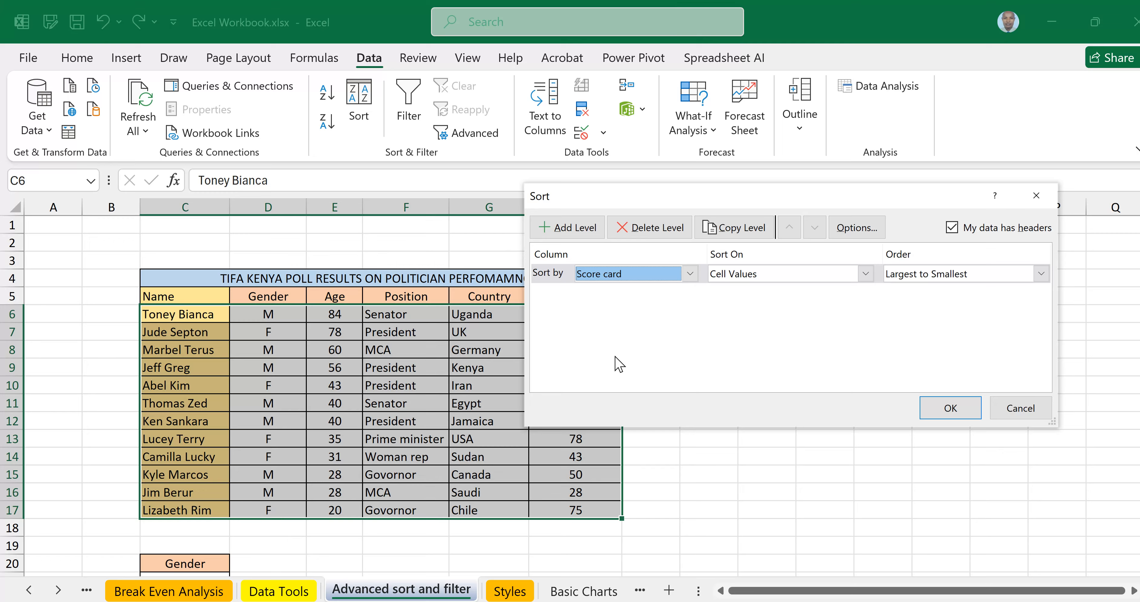
{"action": "left_click", "coordinate": [1041, 273]}
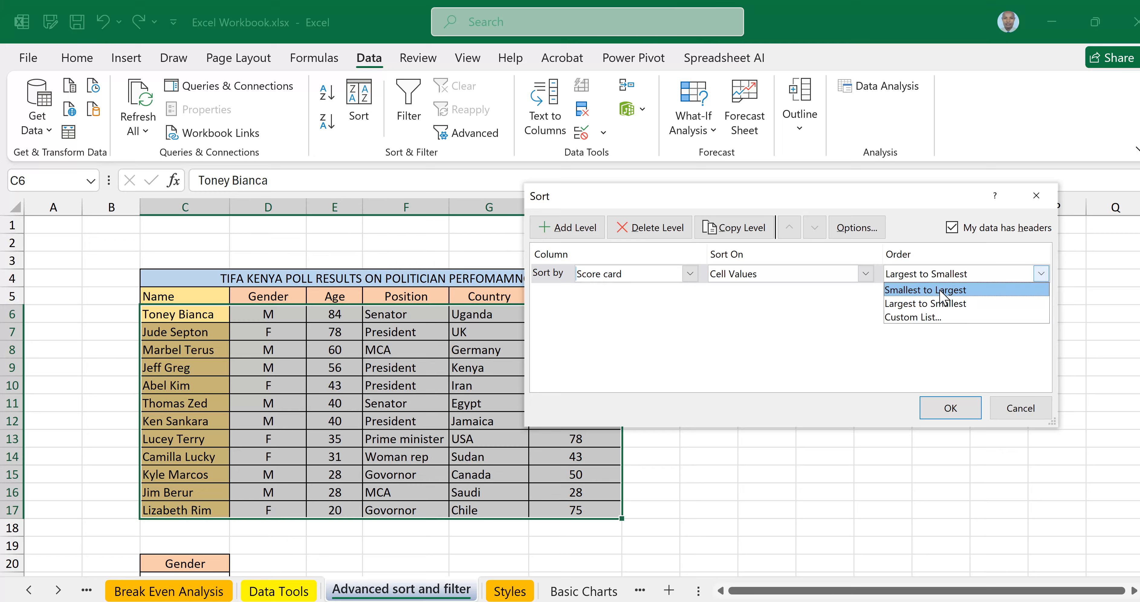
{"action": "left_click", "coordinate": [939, 291]}
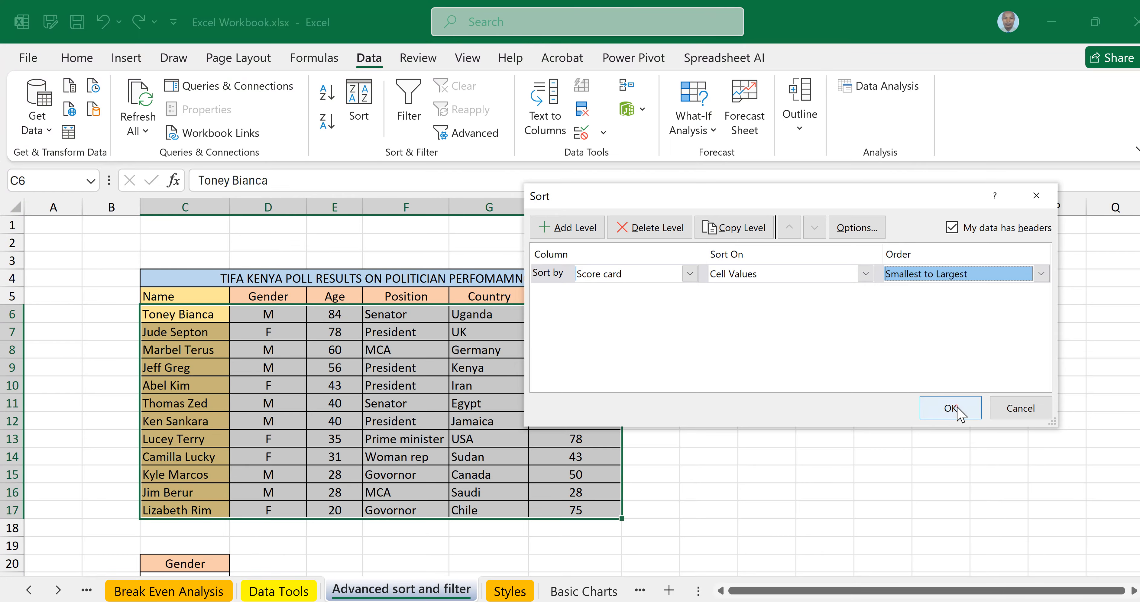
{"action": "left_click", "coordinate": [950, 407]}
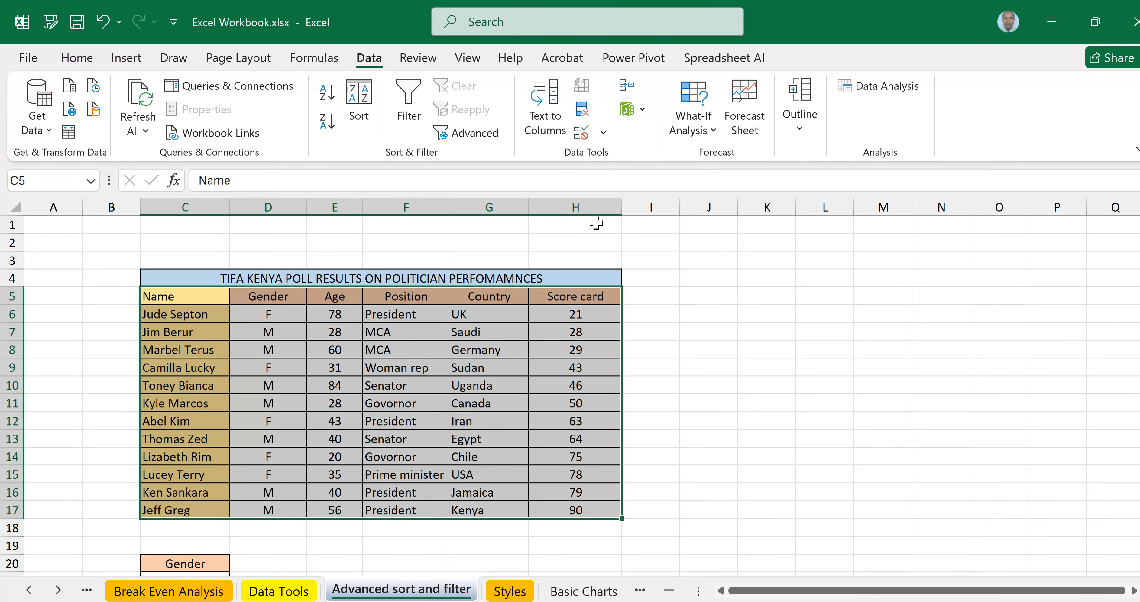
Step: Change the Score card sort order of the poll results to largest to smallest
{"action": "left_click", "coordinate": [360, 108]}
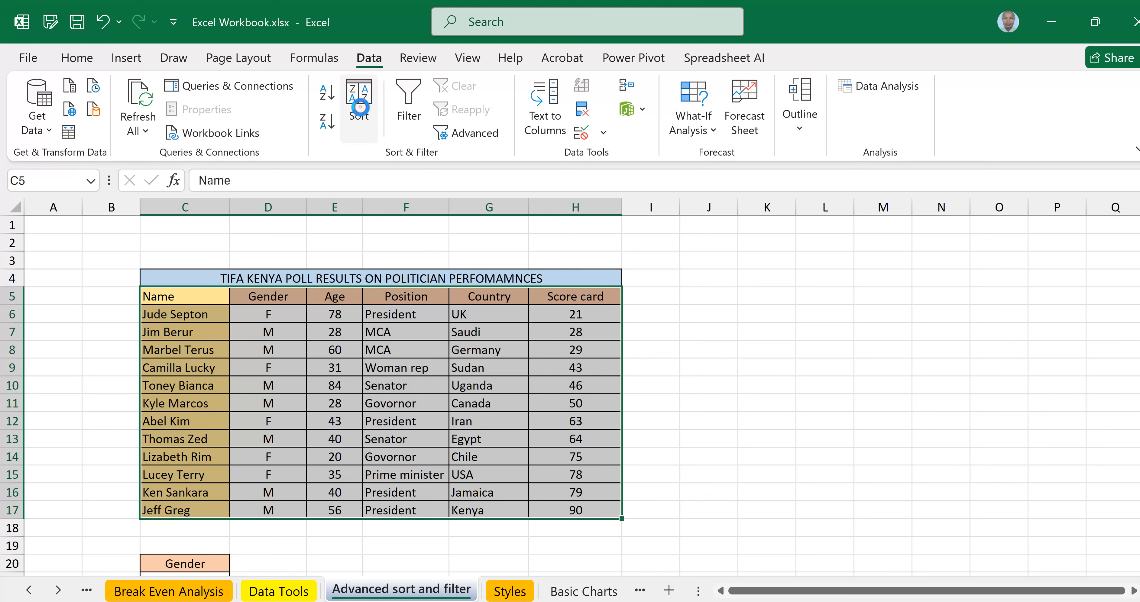
{"action": "left_click", "coordinate": [1041, 273]}
{"action": "left_click", "coordinate": [915, 305]}
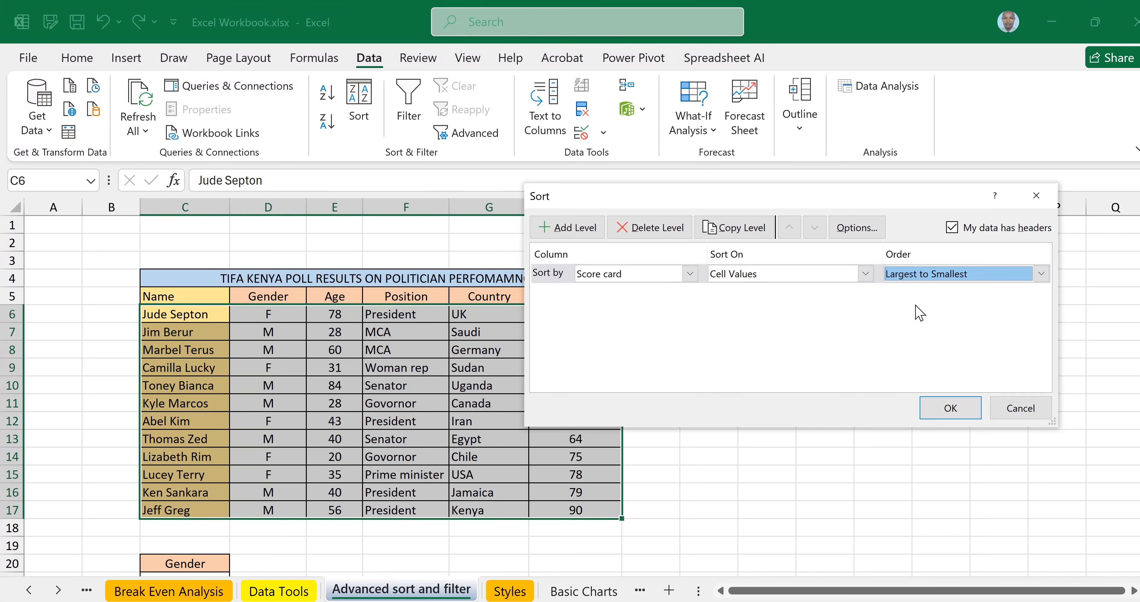
{"action": "left_click", "coordinate": [953, 408]}
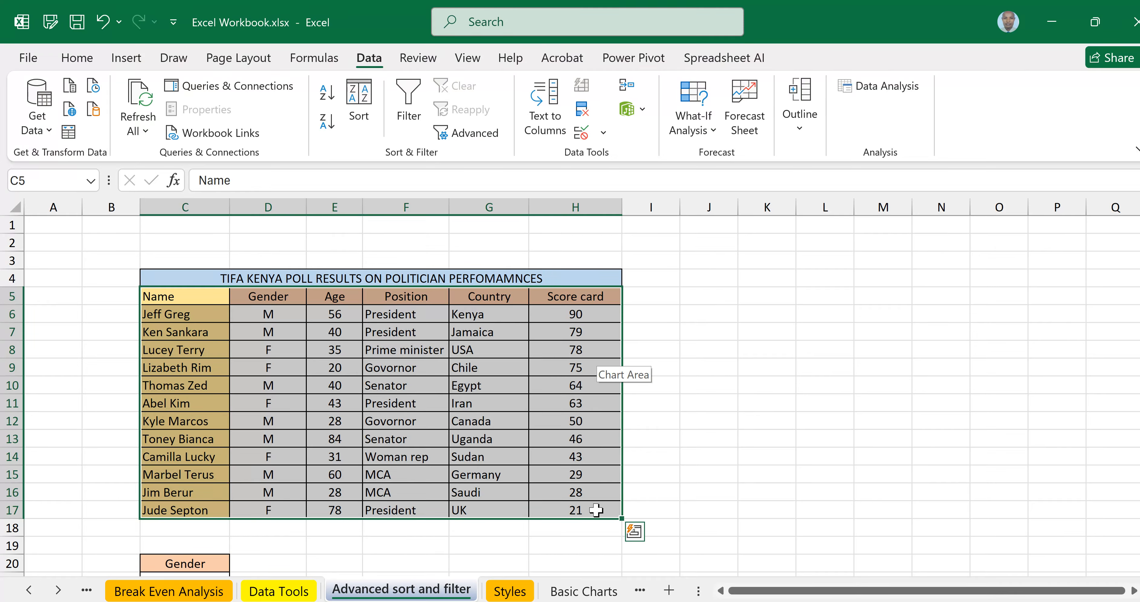
Step: Turn on filtering for the poll results table and show only the rows with Gender F
{"action": "left_click", "coordinate": [409, 107]}
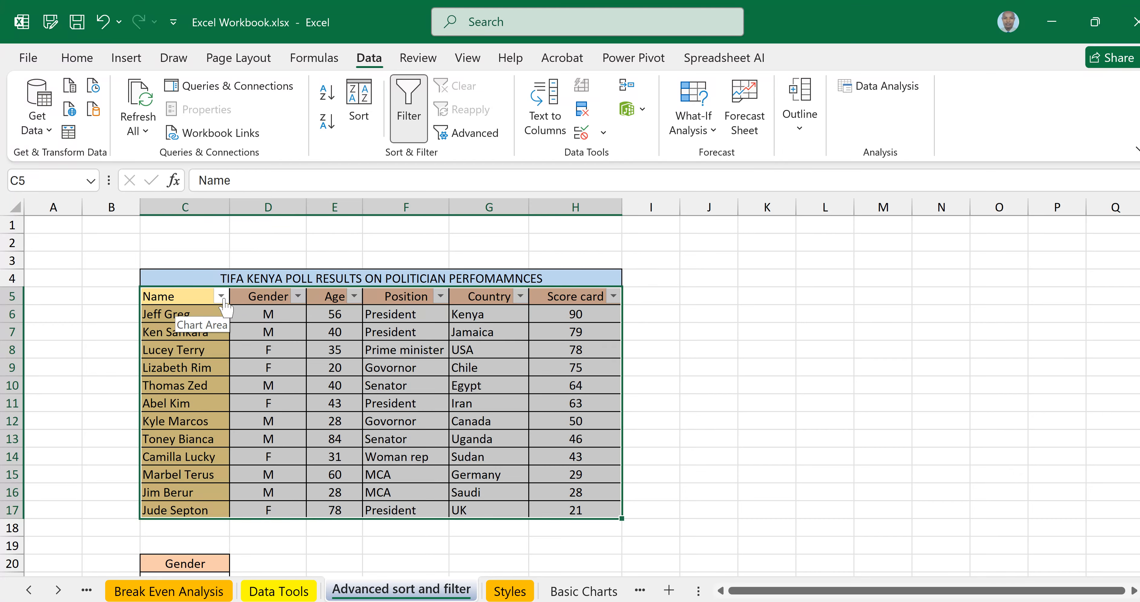
{"action": "left_click", "coordinate": [298, 296]}
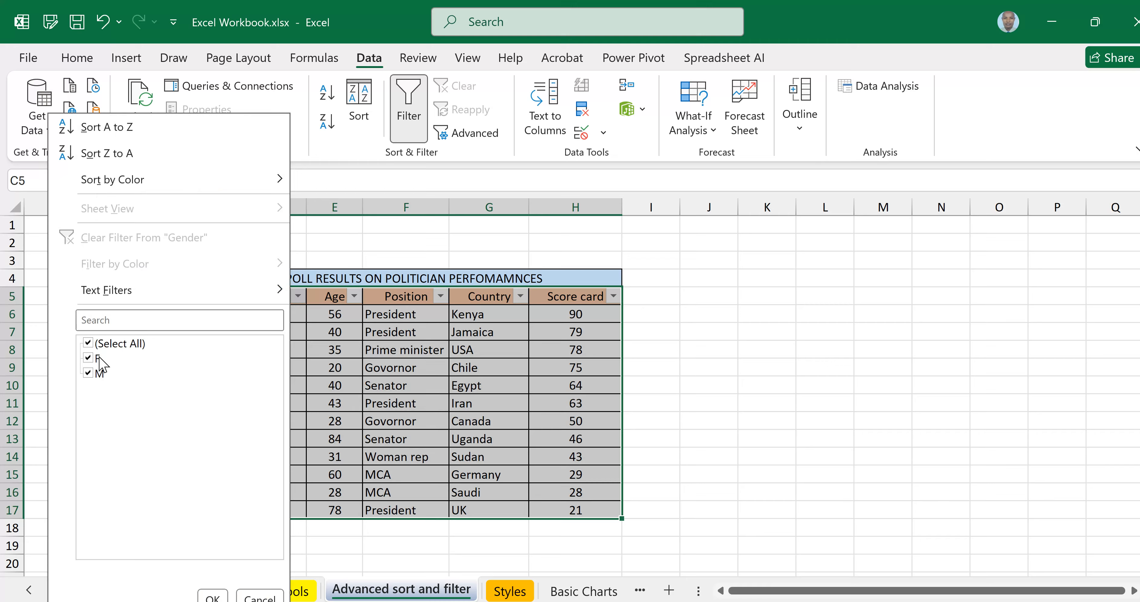
{"action": "left_click", "coordinate": [98, 373]}
{"action": "left_click", "coordinate": [213, 596]}
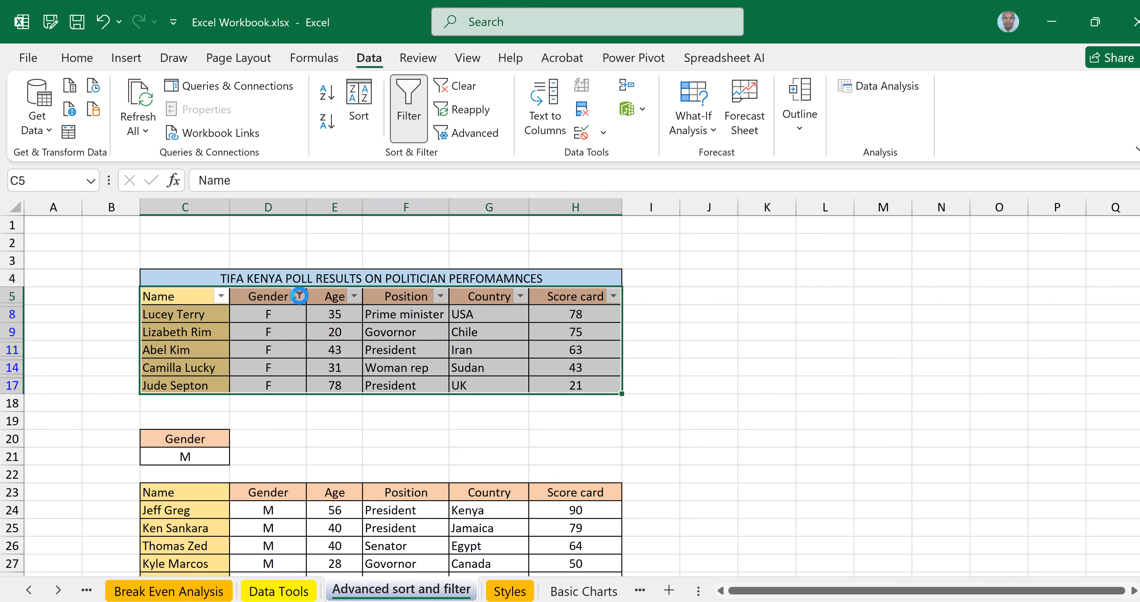
Step: Clear the Gender filter from the poll results table
{"action": "left_click", "coordinate": [299, 295]}
{"action": "left_click", "coordinate": [107, 239]}
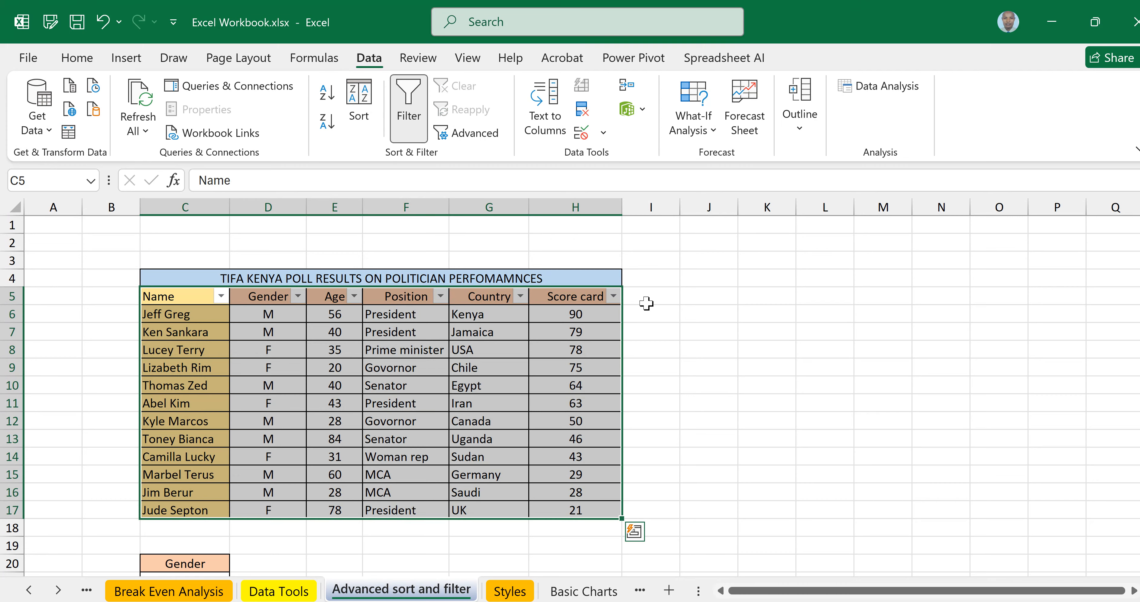
Step: Filter the poll results to show only President in the Position column and clear that filter again
{"action": "left_click", "coordinate": [440, 296]}
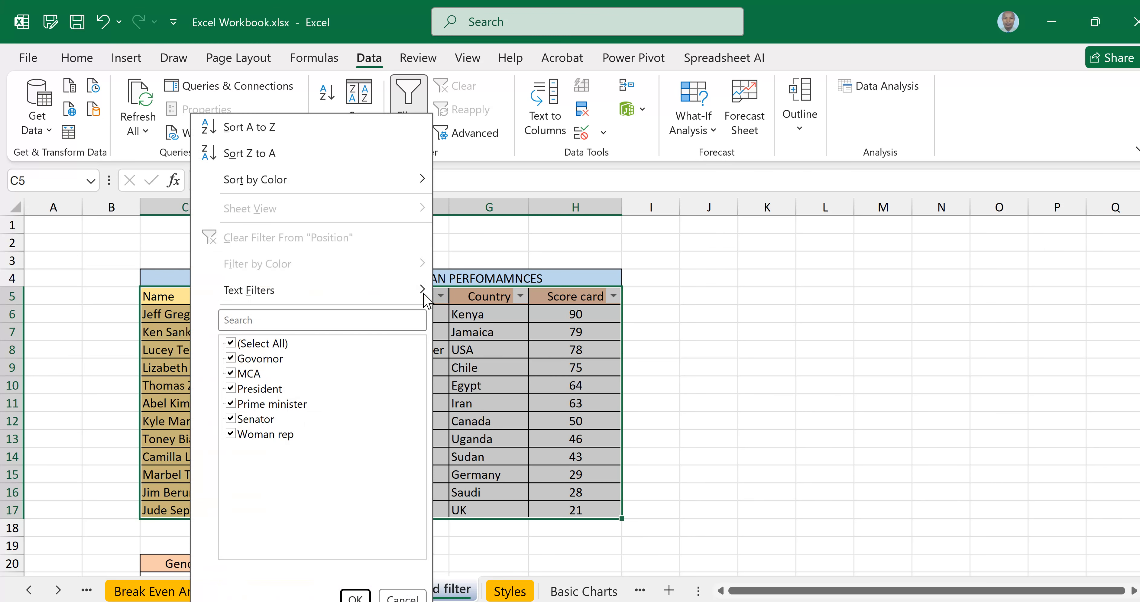
{"action": "left_click", "coordinate": [231, 343]}
{"action": "left_click", "coordinate": [231, 389]}
{"action": "left_click", "coordinate": [356, 596]}
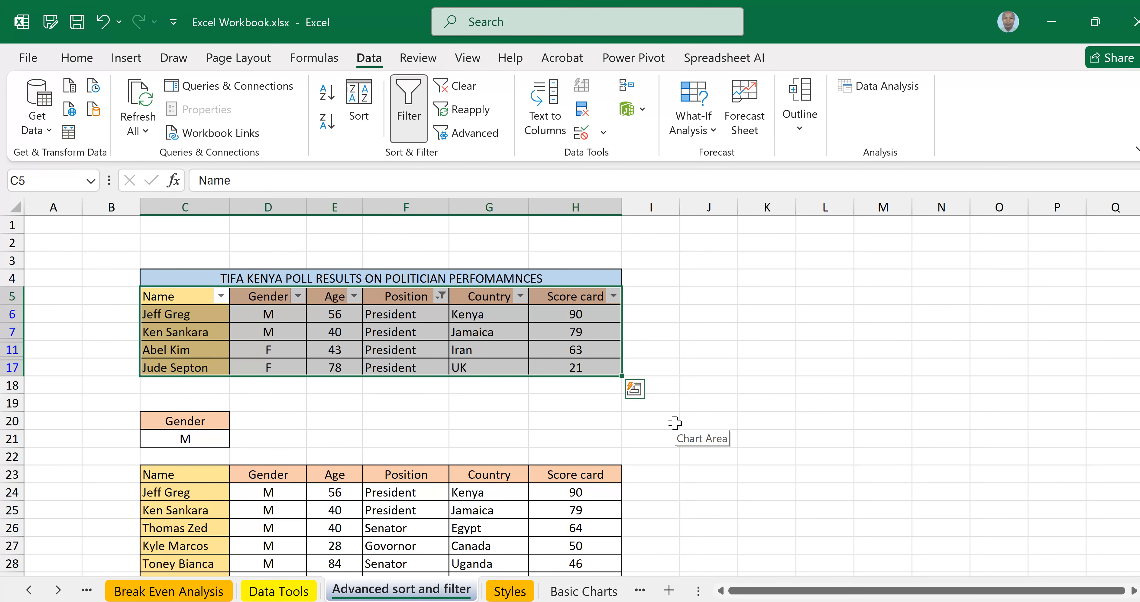
{"action": "left_click", "coordinate": [468, 85]}
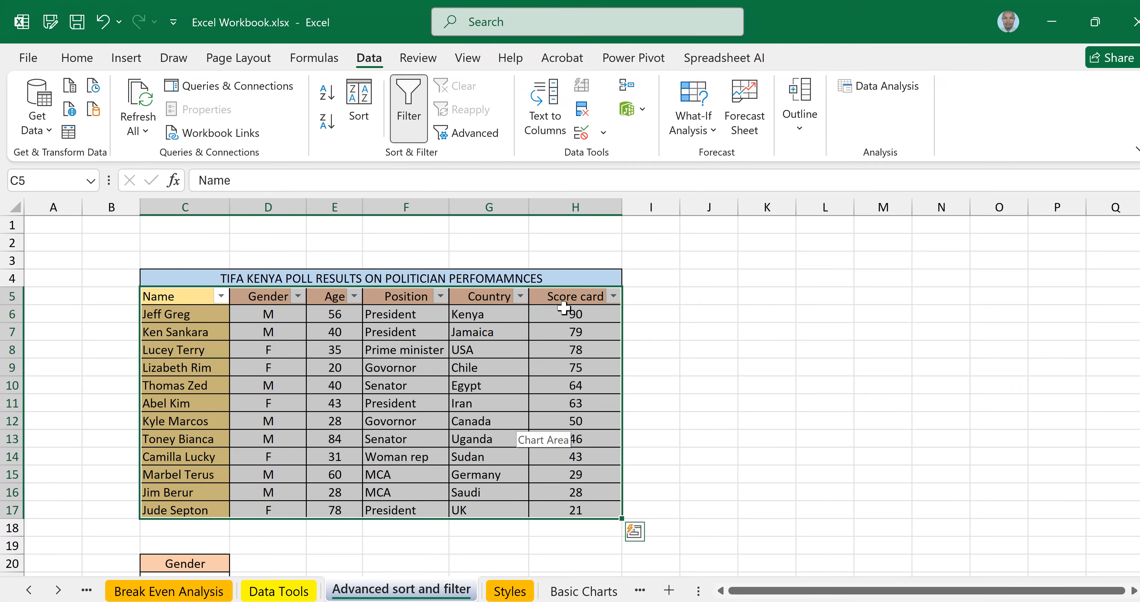
Step: Filter the poll results to show only Kenya in the Country column and clear that filter again
{"action": "left_click", "coordinate": [520, 296]}
{"action": "left_click", "coordinate": [309, 343]}
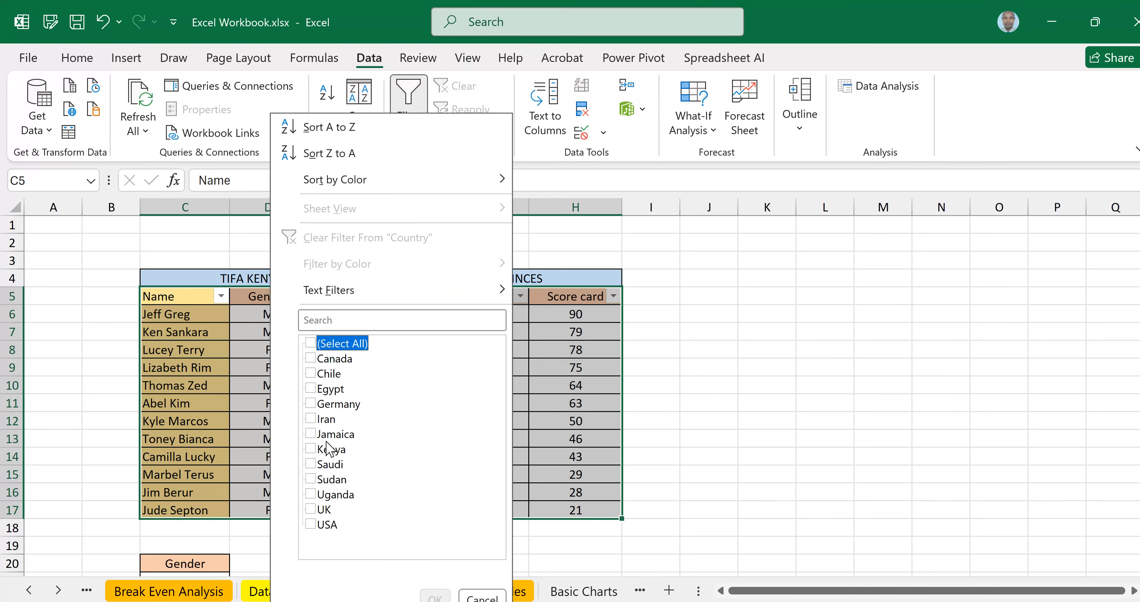
{"action": "left_click", "coordinate": [332, 450]}
{"action": "left_click", "coordinate": [426, 593]}
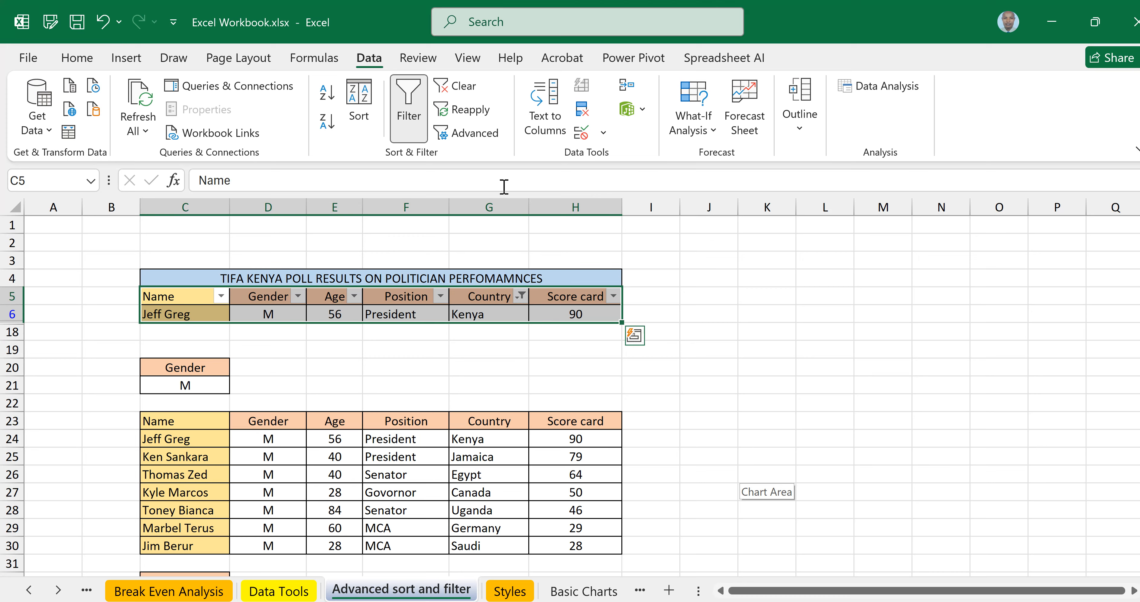
{"action": "left_click", "coordinate": [476, 87]}
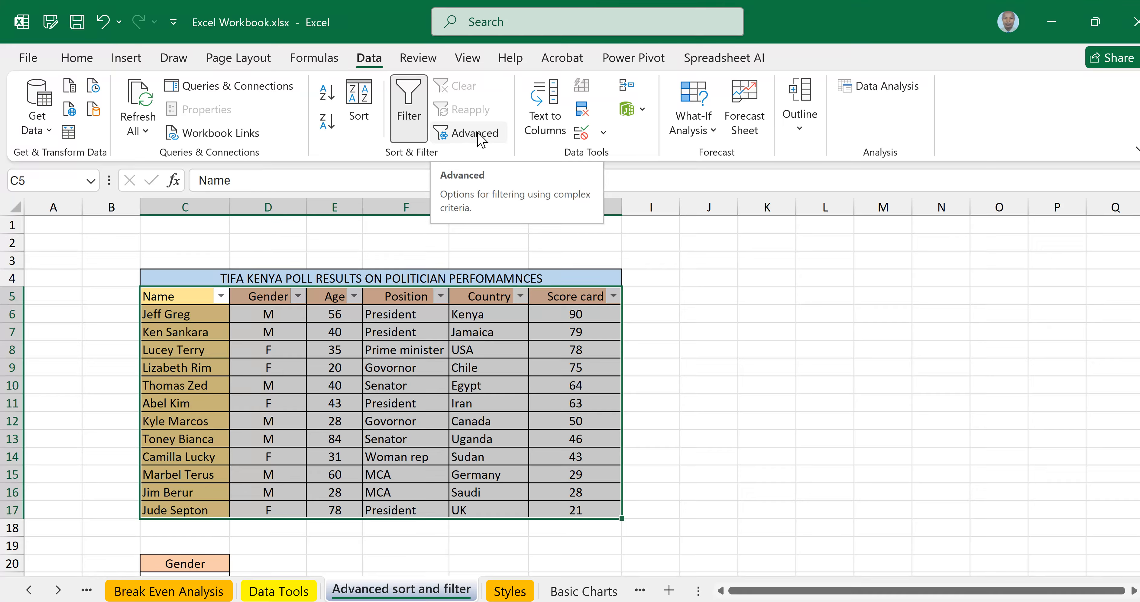
Step: Copy the Gender header from the poll results table into cell J20 as a criteria heading
{"action": "left_click", "coordinate": [749, 363]}
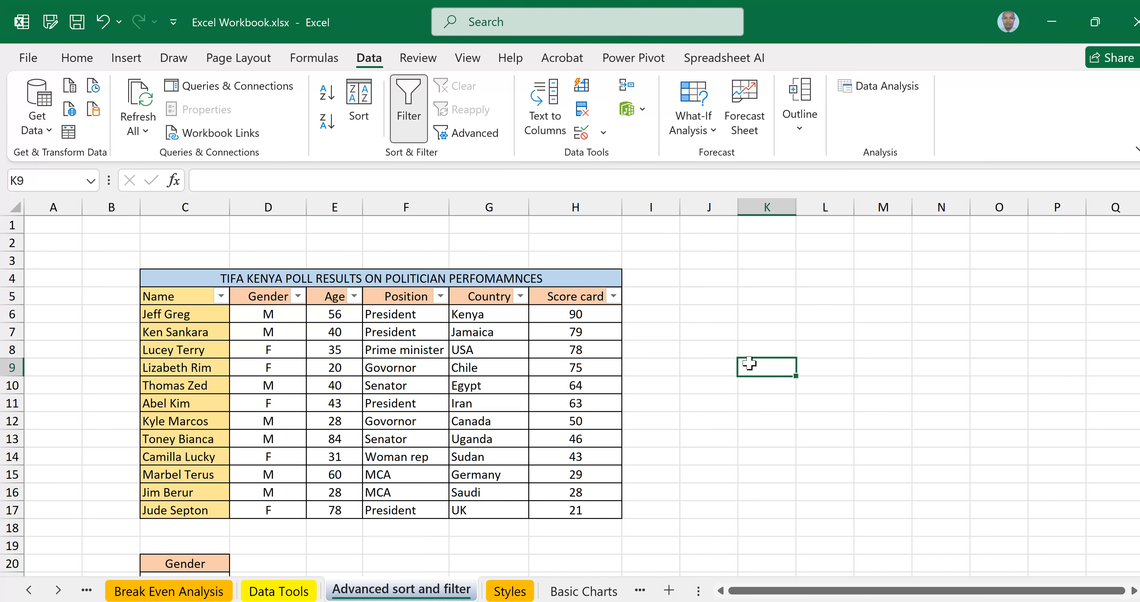
{"action": "scroll", "coordinate": [749, 363], "scroll_direction": "down", "scroll_amount": 3}
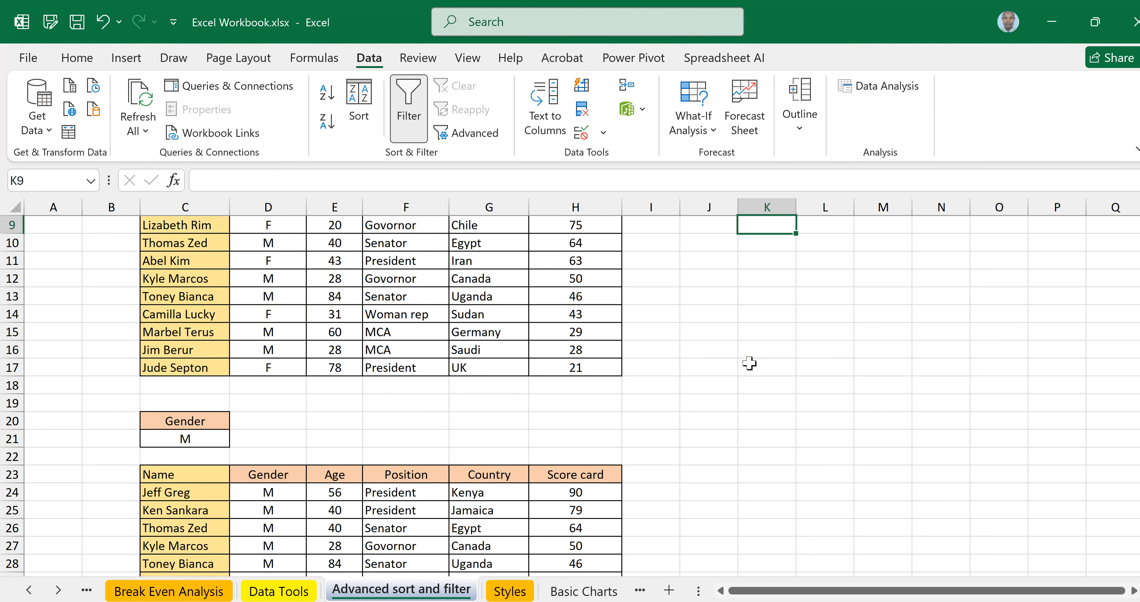
{"action": "scroll", "coordinate": [749, 363], "scroll_direction": "down", "scroll_amount": 3}
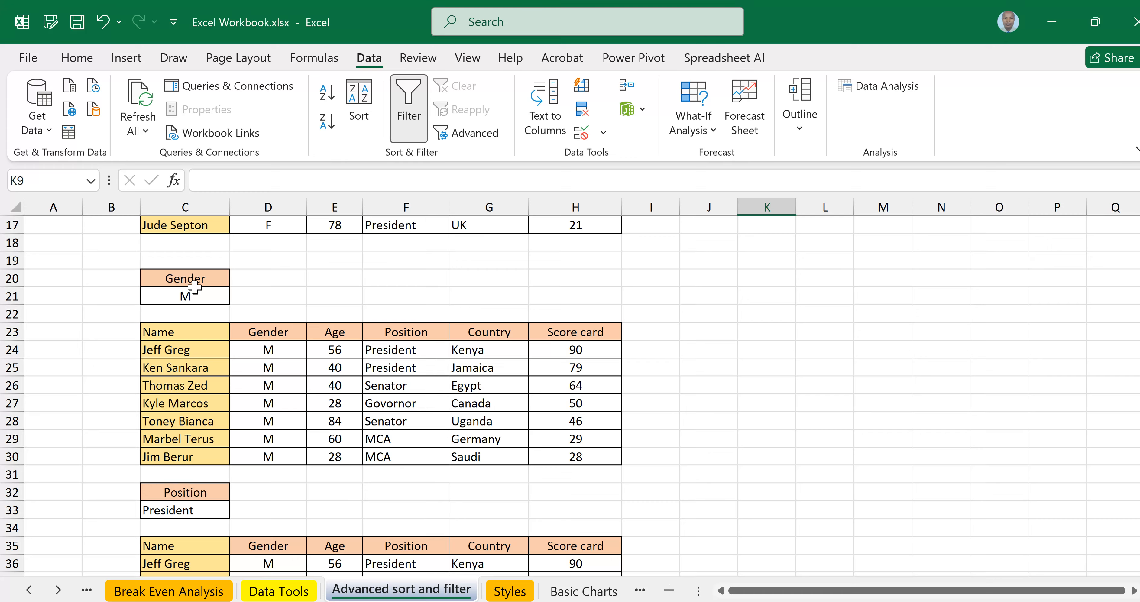
{"action": "scroll", "coordinate": [195, 283], "scroll_direction": "up", "scroll_amount": 5}
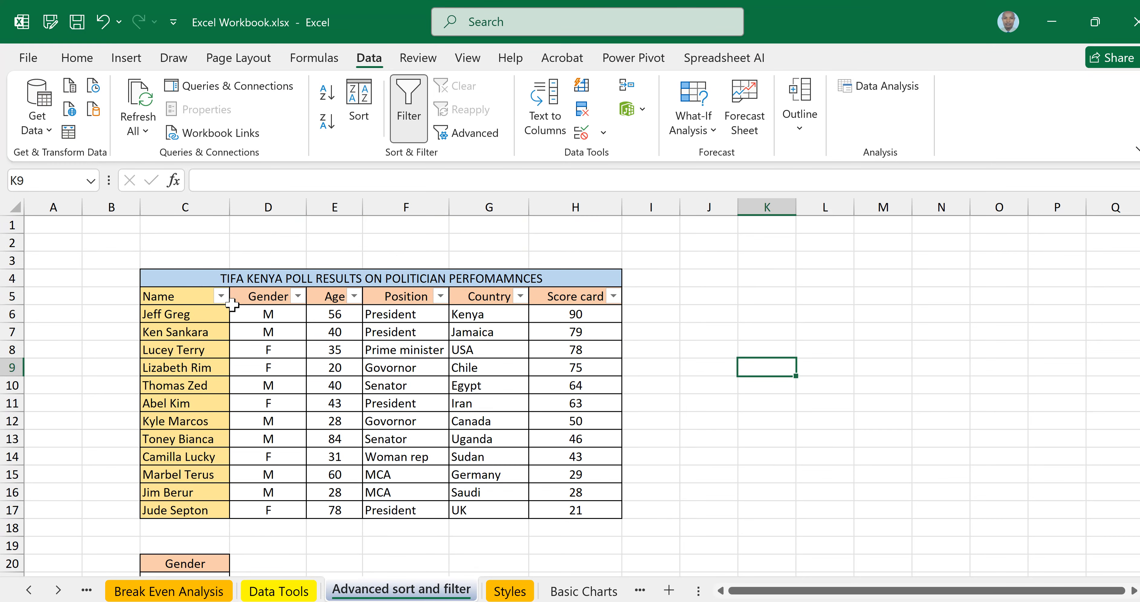
{"action": "left_click", "coordinate": [267, 296]}
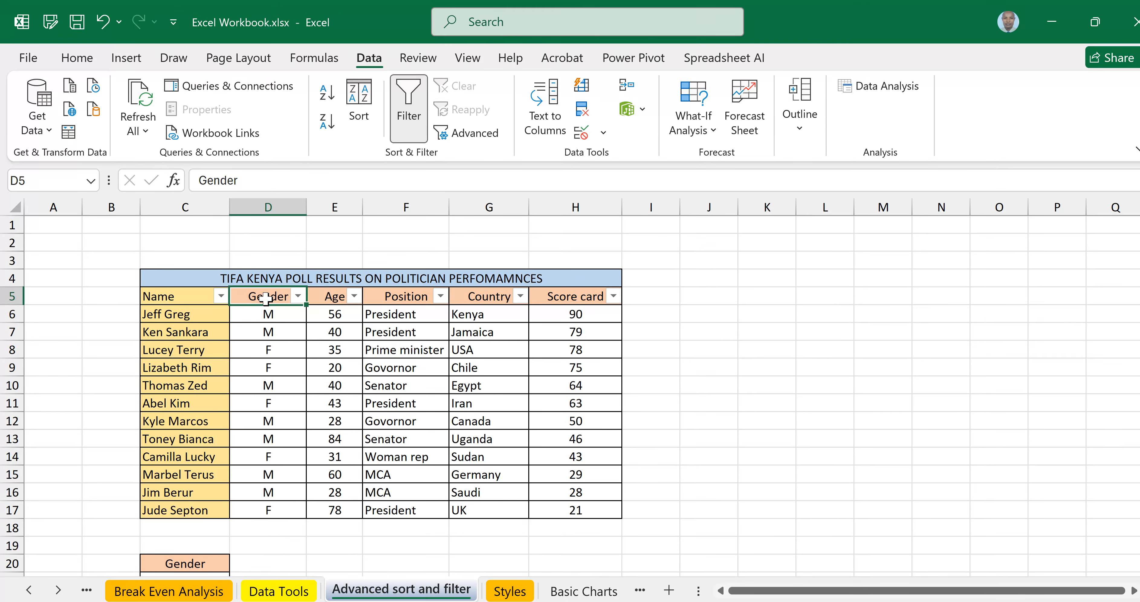
{"action": "scroll", "coordinate": [544, 420], "scroll_direction": "down", "scroll_amount": 4}
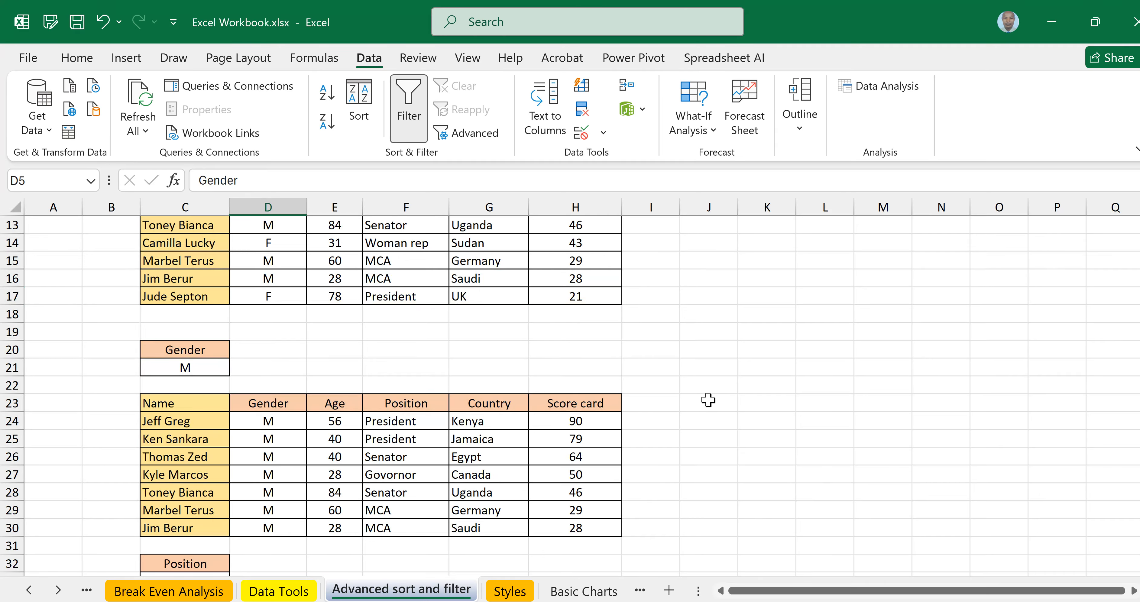
{"action": "left_click", "coordinate": [708, 353]}
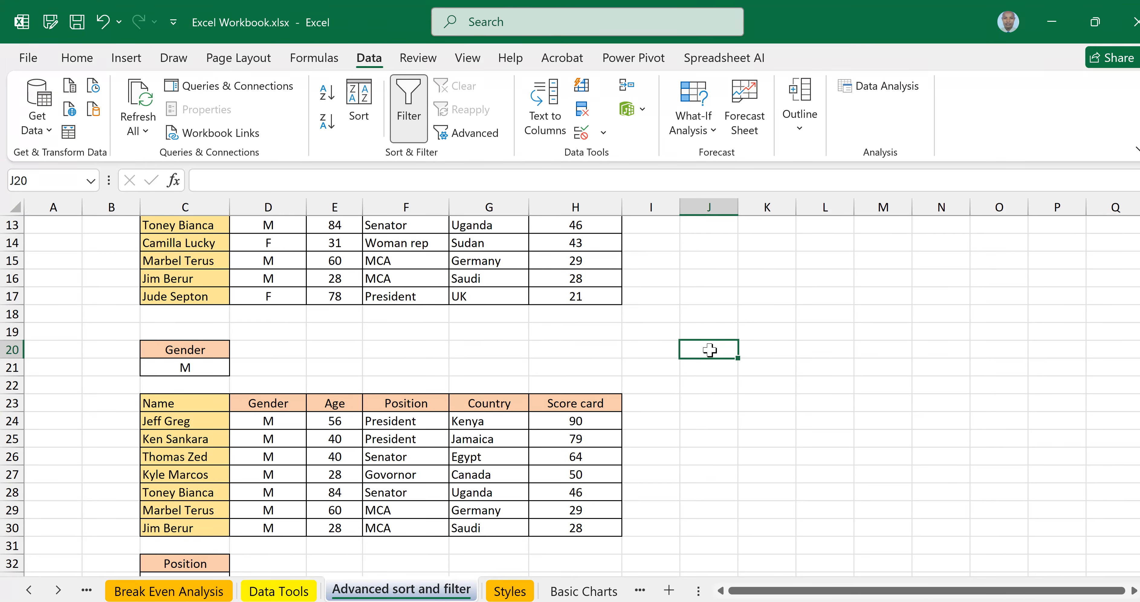
{"action": "type", "text": "Gender"}
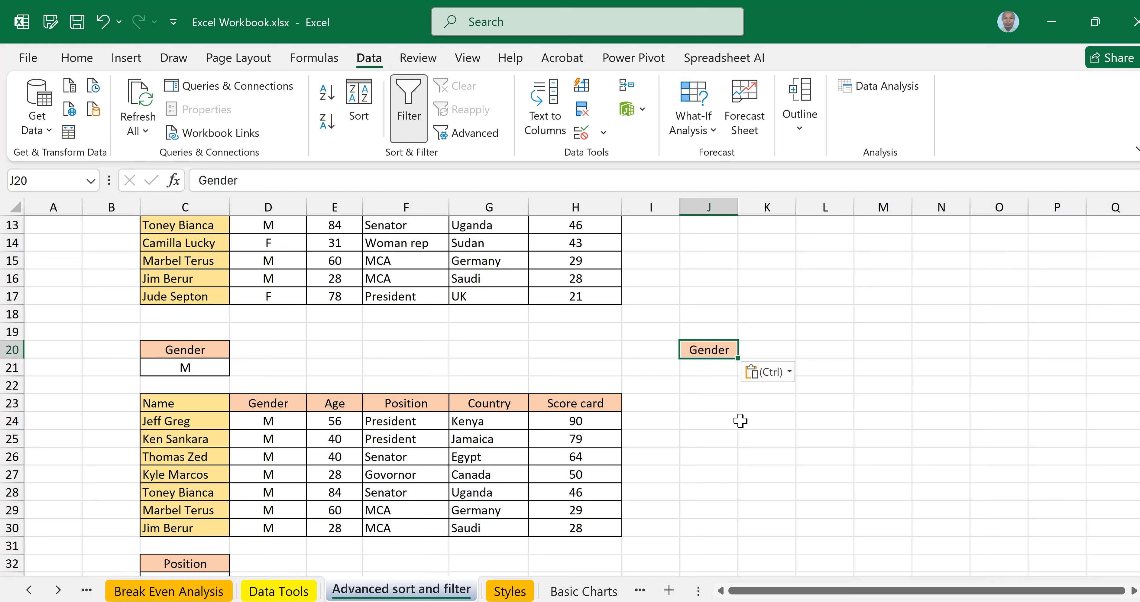
Step: Copy an F value from the Gender column of the poll results into cell J21, under the criteria heading
{"action": "scroll", "coordinate": [708, 419], "scroll_direction": "up", "scroll_amount": 4}
{"action": "left_click", "coordinate": [265, 368]}
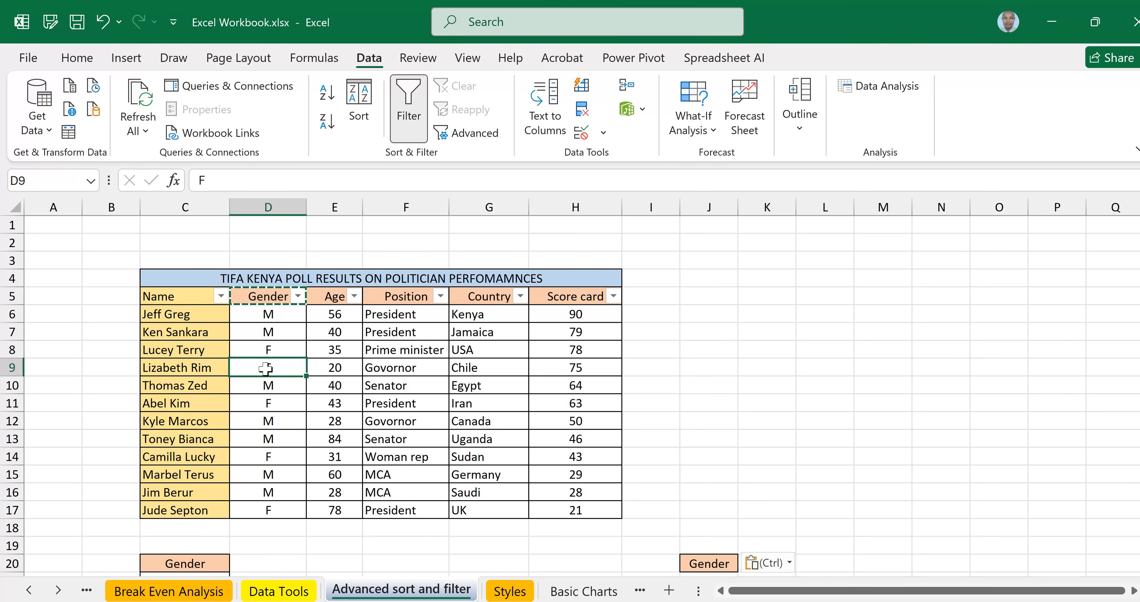
{"action": "key", "text": "ctrl+c"}
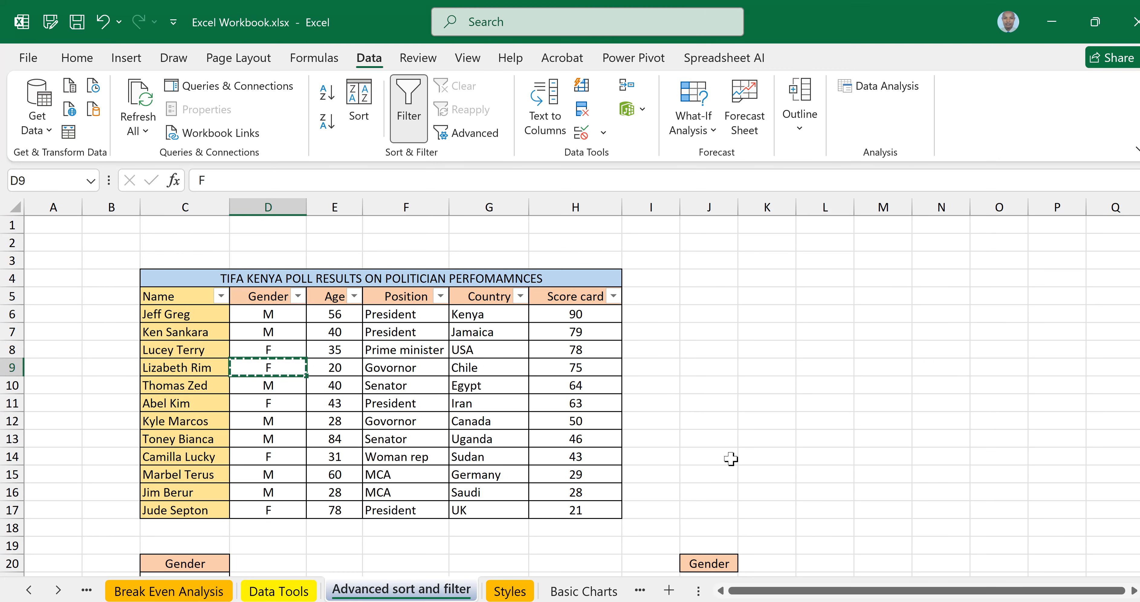
{"action": "scroll", "coordinate": [731, 458], "scroll_direction": "down", "scroll_amount": 3}
{"action": "left_click", "coordinate": [710, 438]}
{"action": "key", "text": "ctrl+v"}
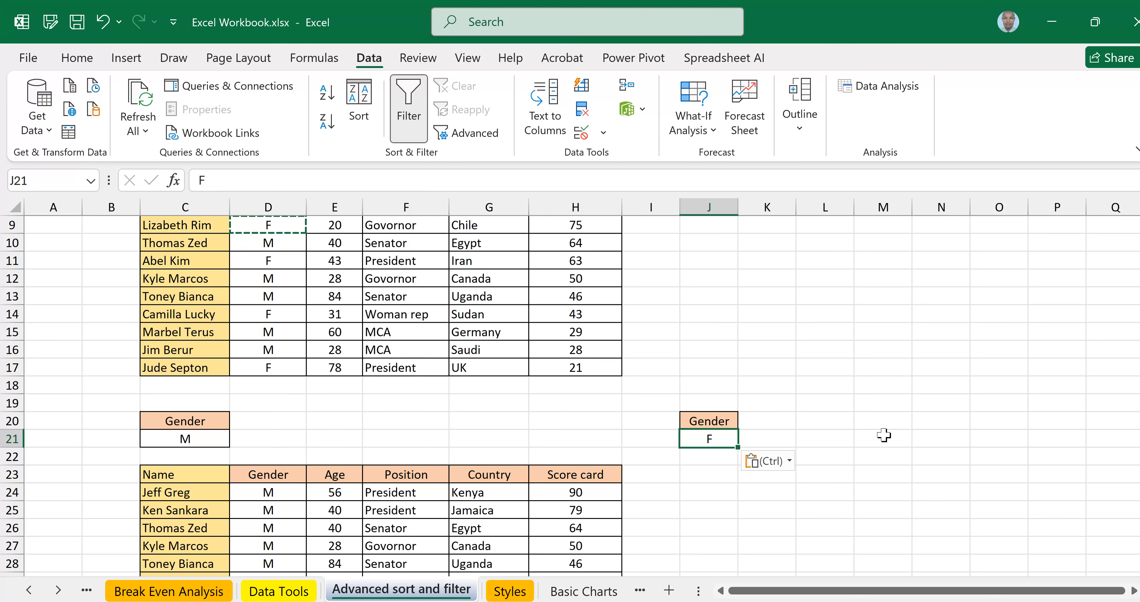
{"action": "key", "text": "Escape"}
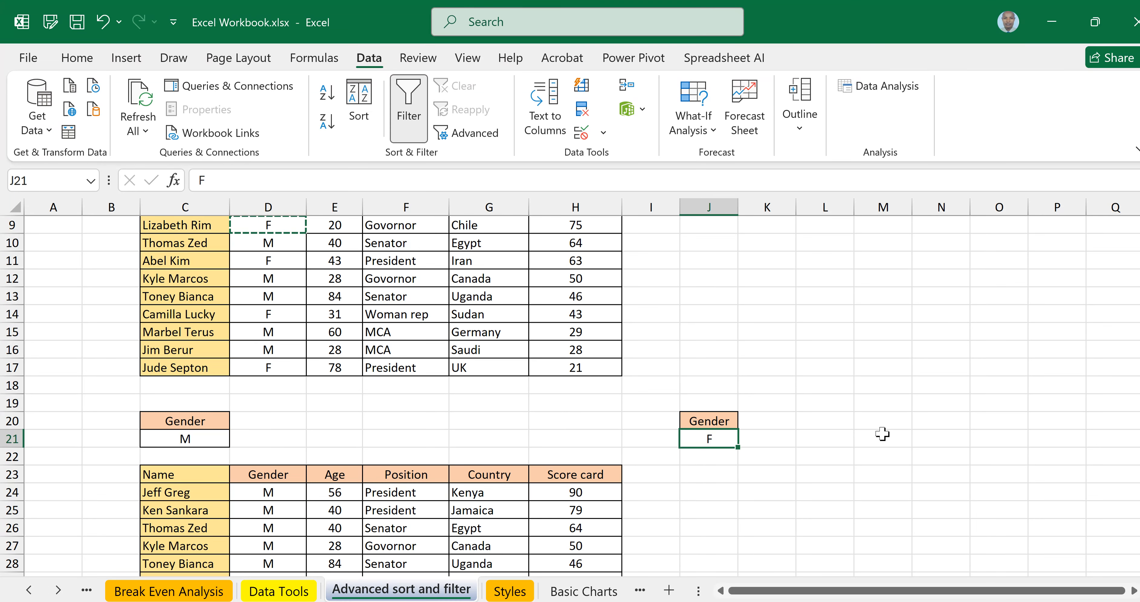
Step: Review the Gender criteria range J20:J21 against the poll results table
{"action": "scroll", "coordinate": [881, 433], "scroll_direction": "up", "scroll_amount": 3}
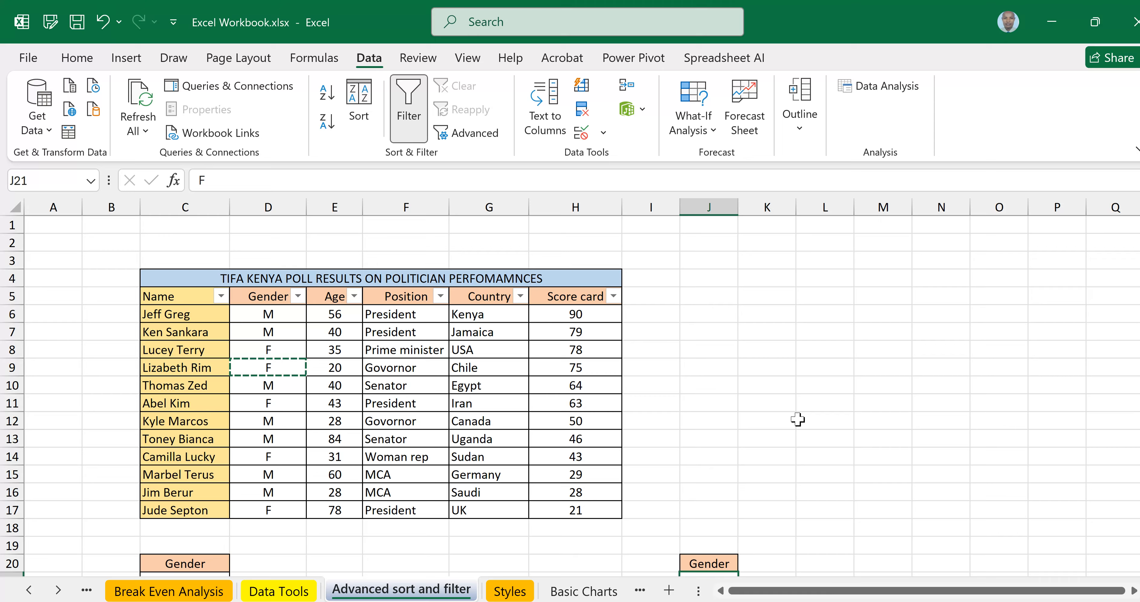
{"action": "scroll", "coordinate": [797, 419], "scroll_direction": "down", "scroll_amount": 4}
{"action": "left_click_drag", "start_coordinate": [708, 349], "coordinate": [707, 367]}
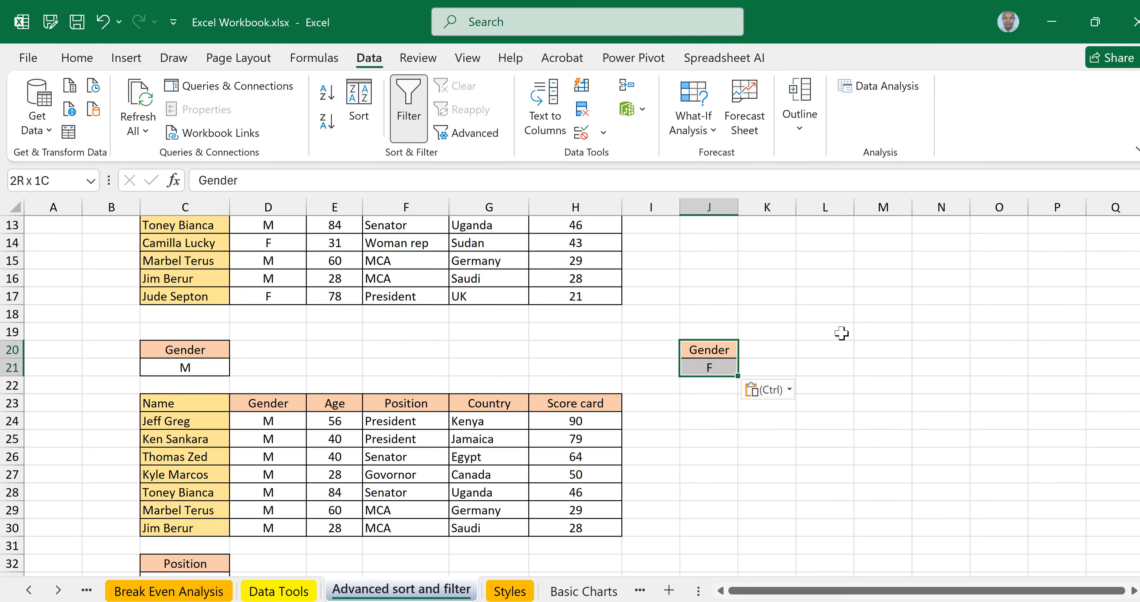
{"action": "left_click", "coordinate": [852, 312]}
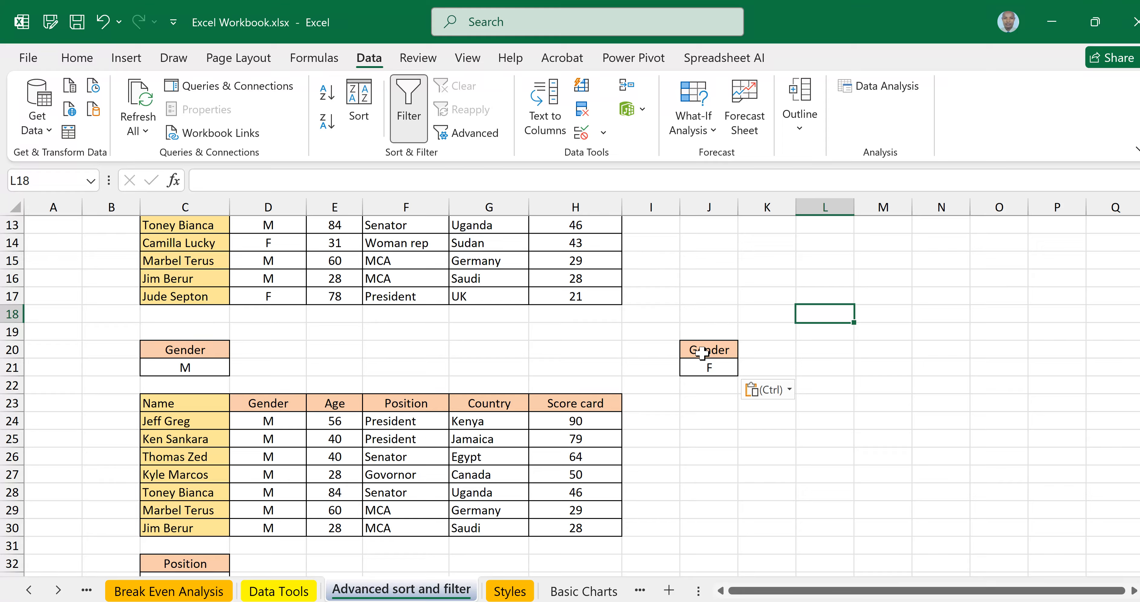
{"action": "left_click_drag", "start_coordinate": [703, 352], "coordinate": [705, 364]}
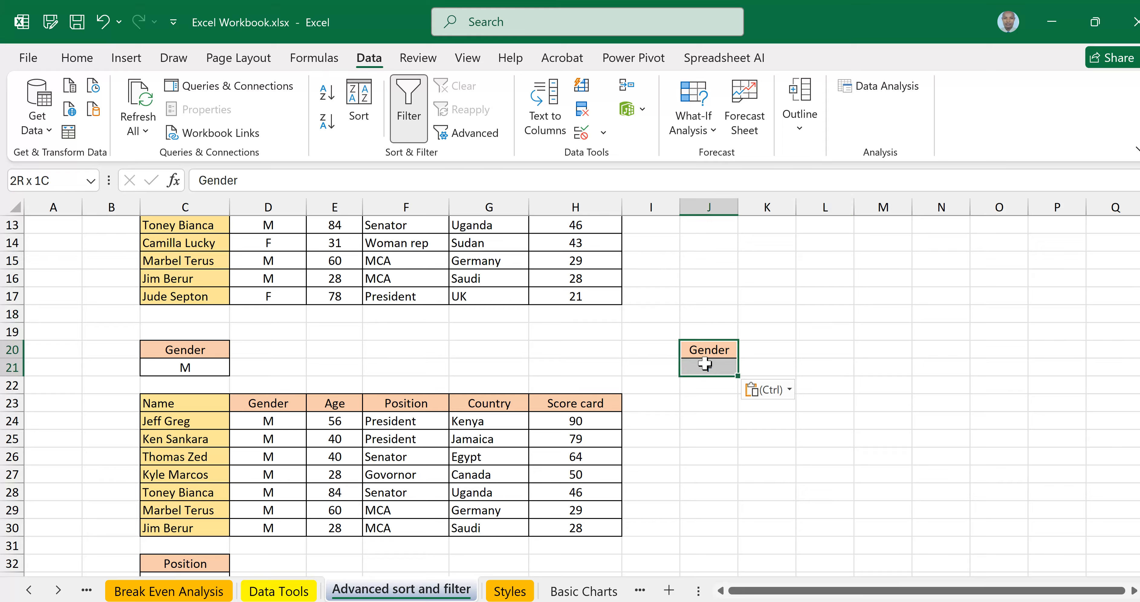
{"action": "left_click", "coordinate": [816, 303]}
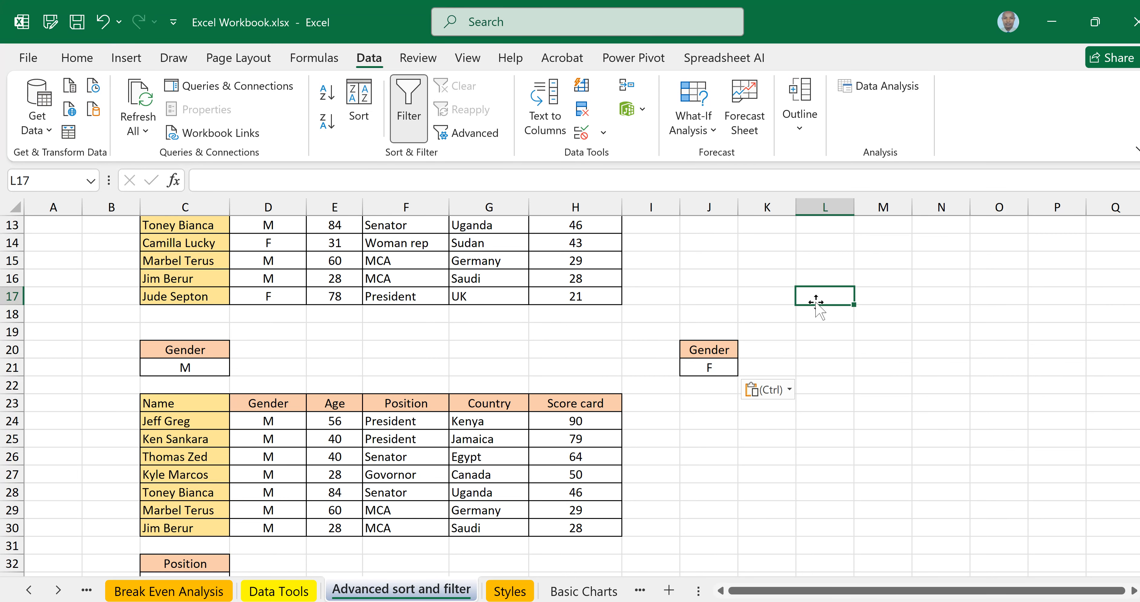
{"action": "scroll", "coordinate": [816, 303], "scroll_direction": "up", "scroll_amount": 1}
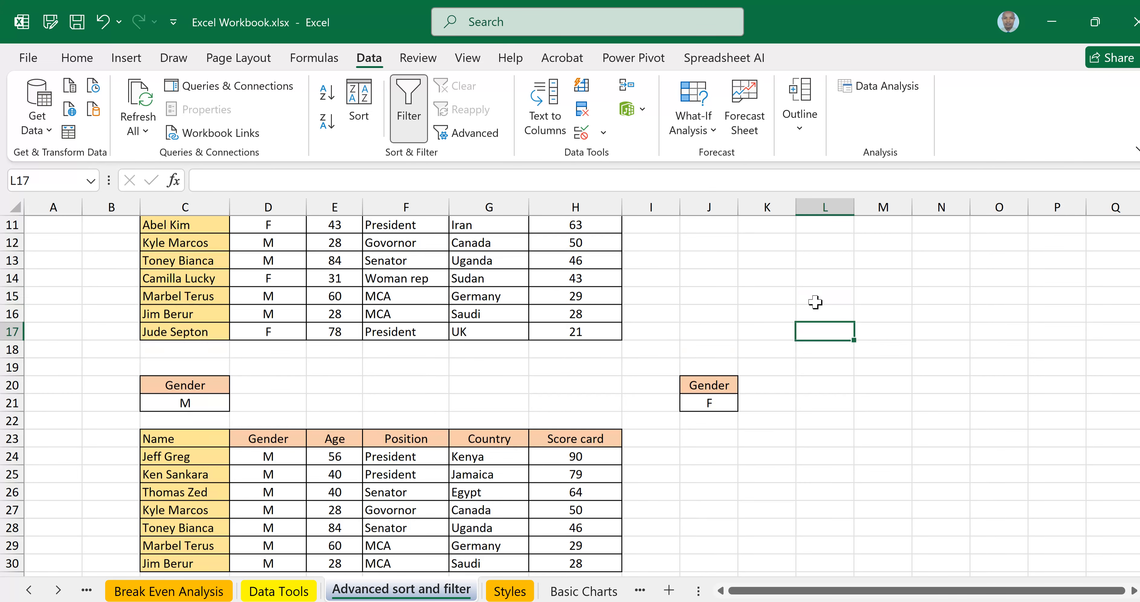
{"action": "scroll", "coordinate": [816, 302], "scroll_direction": "up", "scroll_amount": 4}
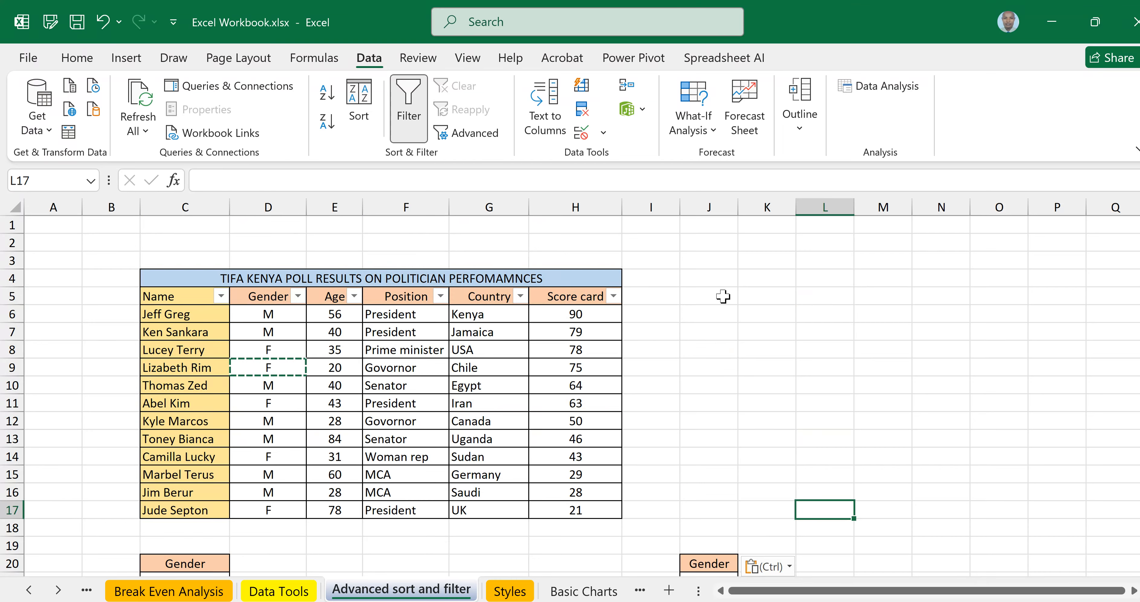
{"action": "scroll", "coordinate": [722, 296], "scroll_direction": "down", "scroll_amount": 3}
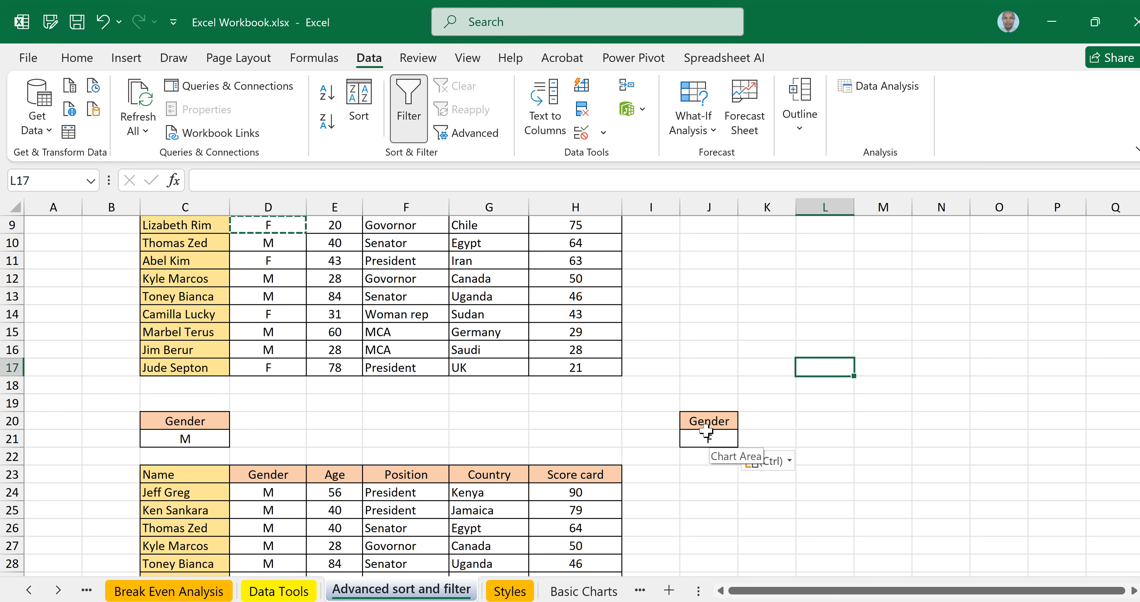
Step: Start an Advanced Filter that copies to another location and clear its existing list, criteria and copy-to ranges
{"action": "left_click", "coordinate": [480, 134]}
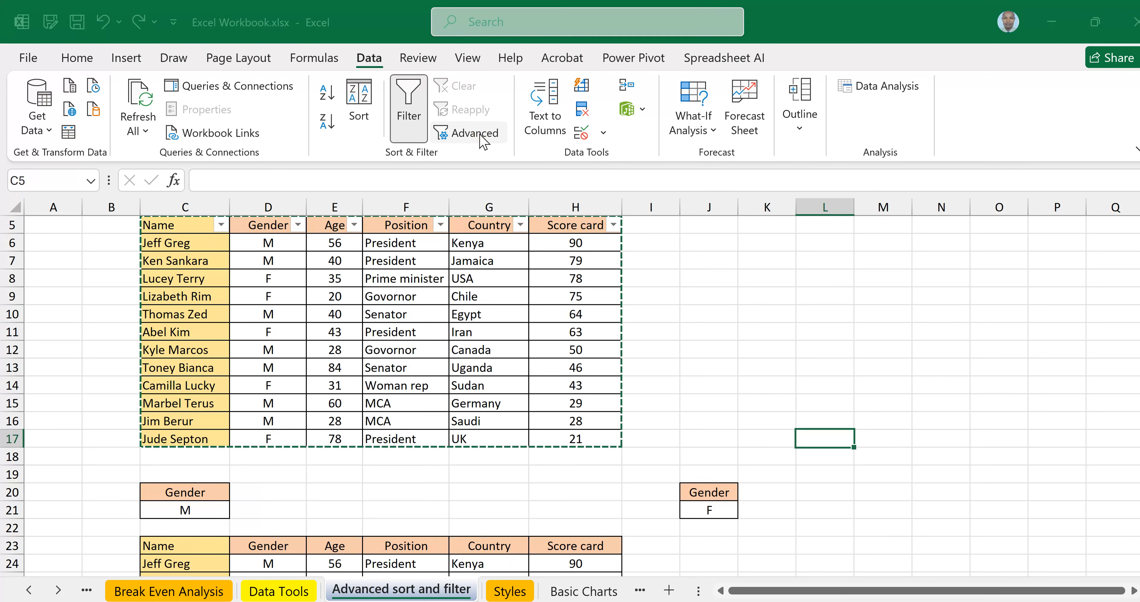
{"action": "left_click_drag", "start_coordinate": [794, 195], "coordinate": [963, 227]}
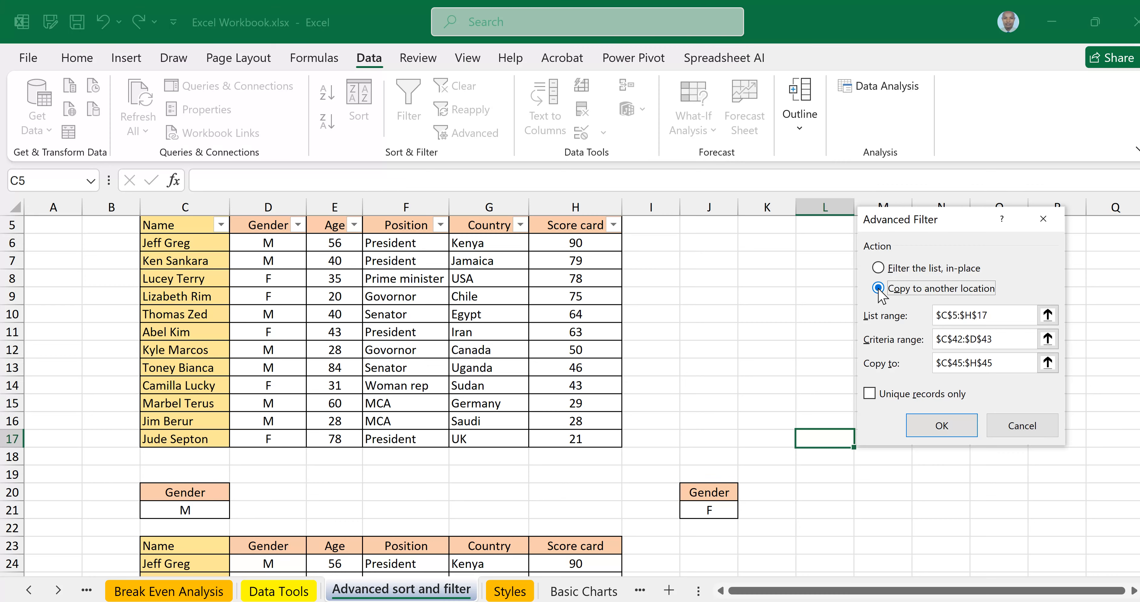
{"action": "left_click", "coordinate": [996, 318]}
{"action": "left_click_drag", "start_coordinate": [996, 318], "coordinate": [922, 323]}
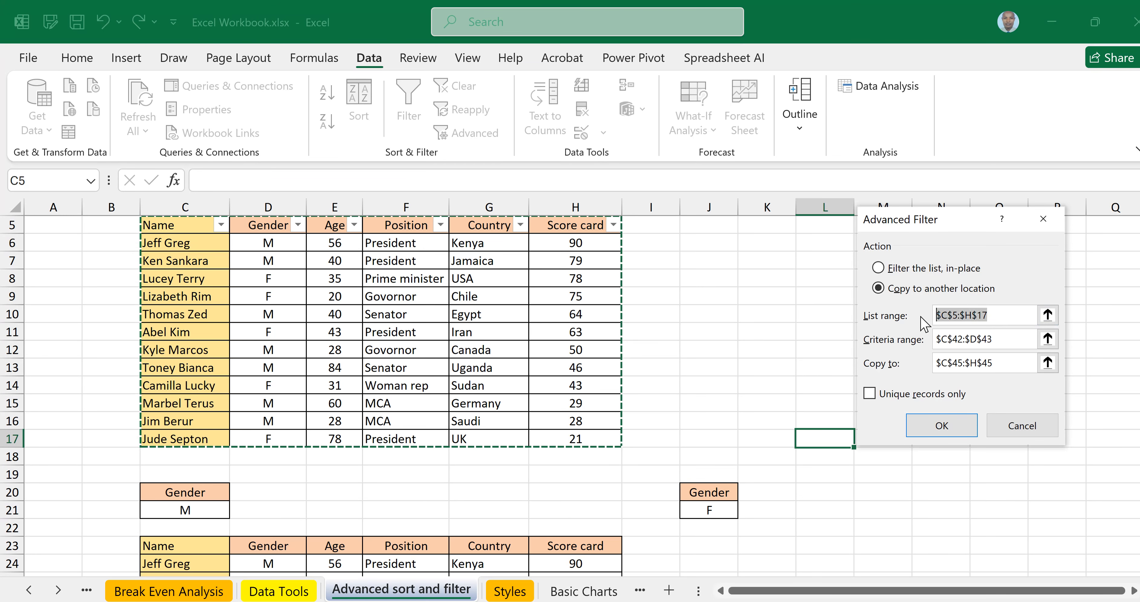
{"action": "key", "text": "BackSpace"}
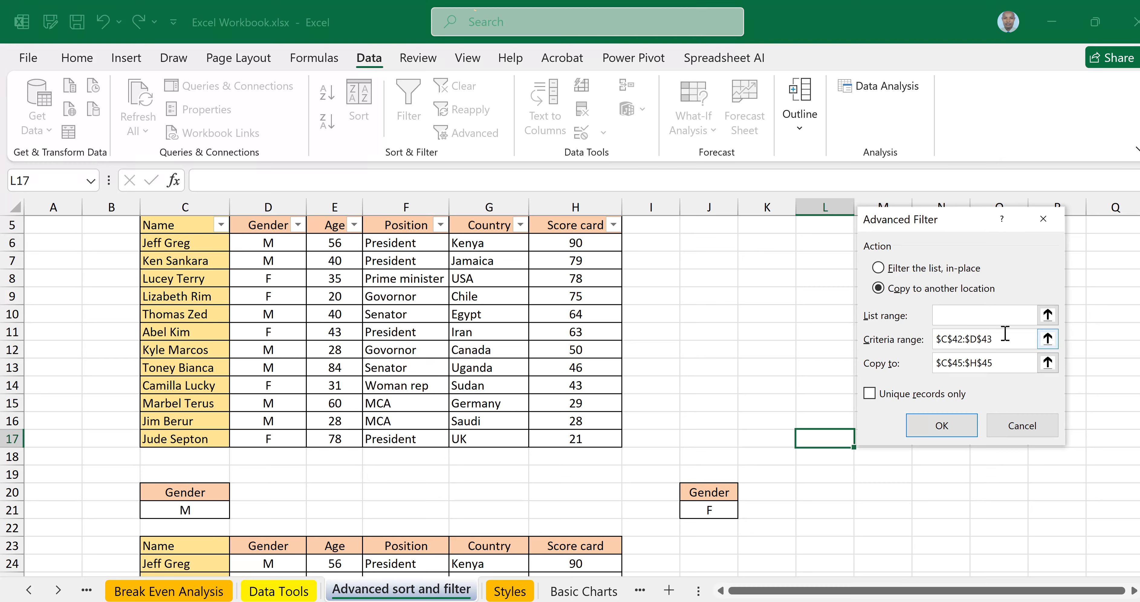
{"action": "left_click_drag", "start_coordinate": [1003, 336], "coordinate": [930, 339]}
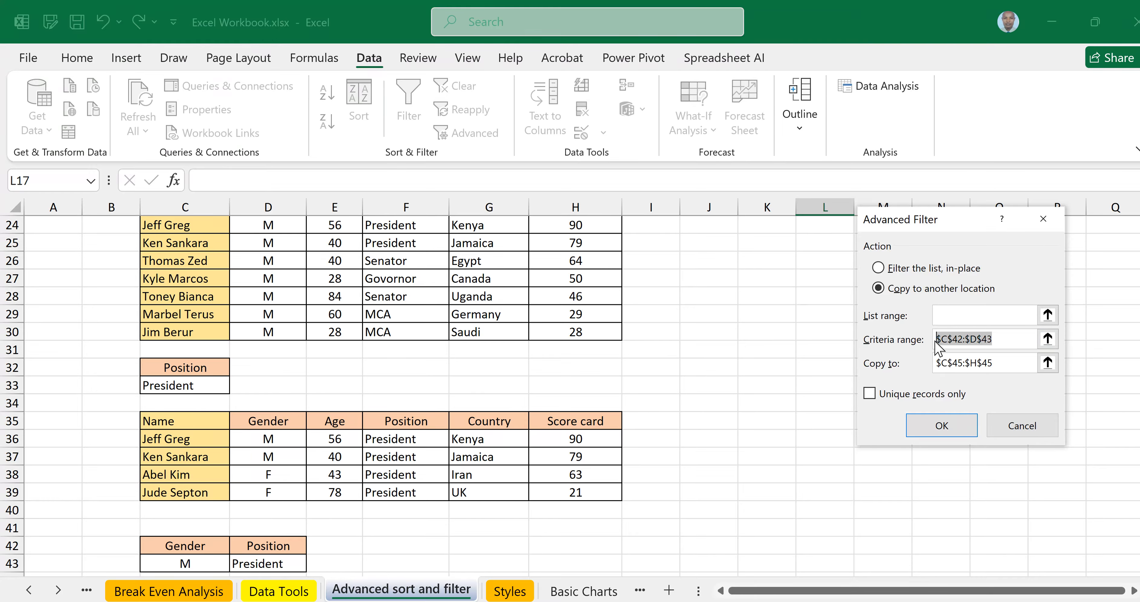
{"action": "key", "text": "BackSpace"}
{"action": "left_click_drag", "start_coordinate": [992, 364], "coordinate": [926, 370]}
{"action": "key", "text": "BackSpace"}
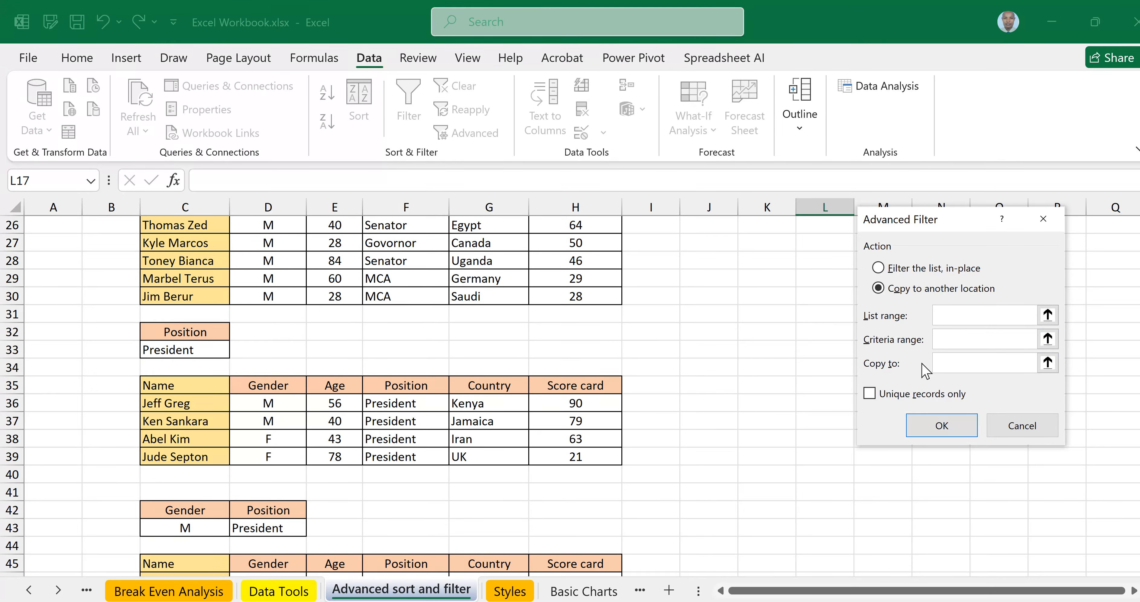
Step: Set the Advanced Filter's list range to the poll results table with its headers, C5:H17
{"action": "scroll", "coordinate": [941, 338], "scroll_direction": "up", "scroll_amount": 2}
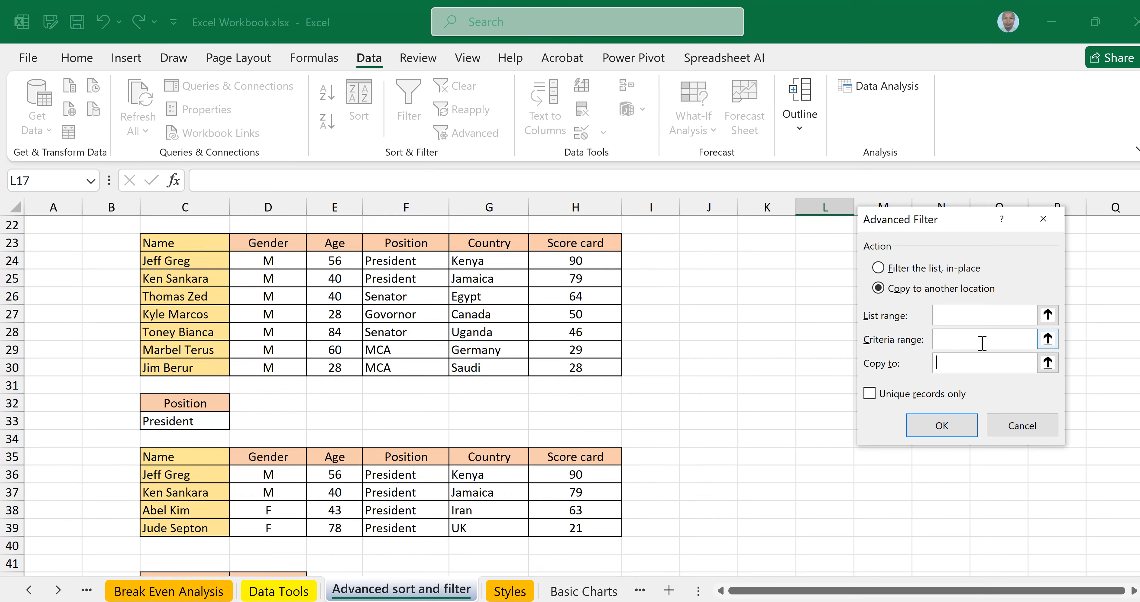
{"action": "scroll", "coordinate": [953, 318], "scroll_direction": "up", "scroll_amount": 1}
{"action": "left_click", "coordinate": [954, 338]}
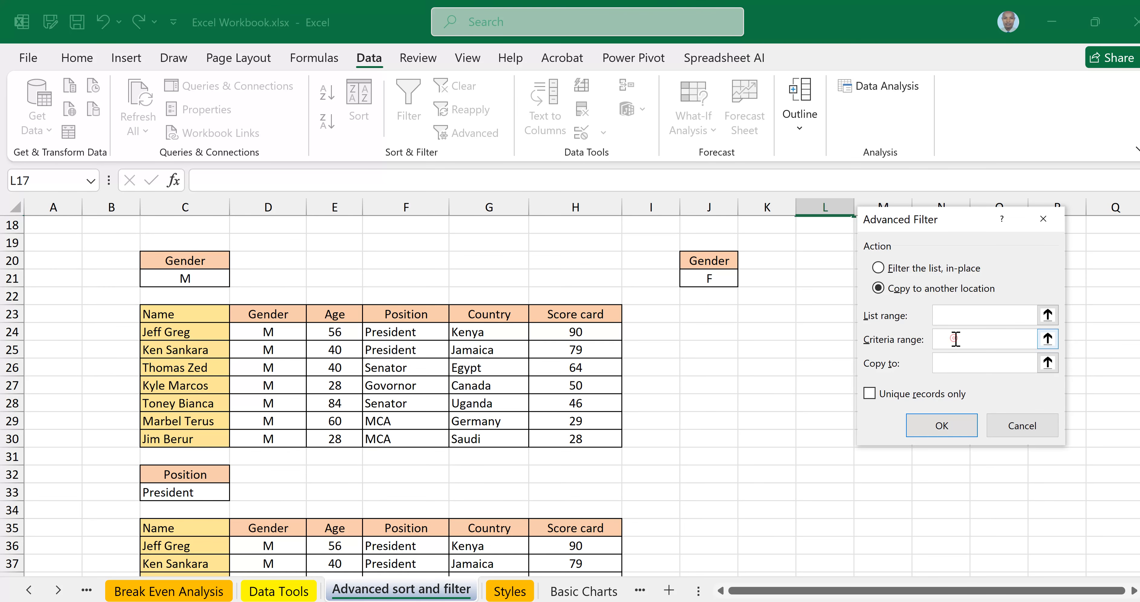
{"action": "left_click", "coordinate": [956, 356]}
{"action": "scroll", "coordinate": [746, 383], "scroll_direction": "up", "scroll_amount": 3}
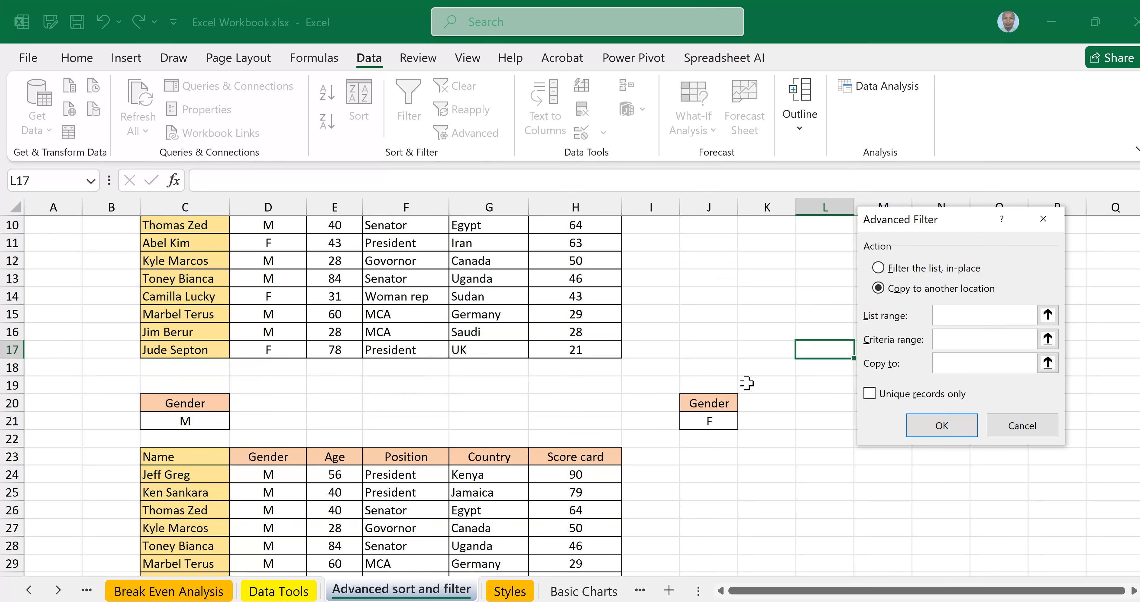
{"action": "scroll", "coordinate": [746, 383], "scroll_direction": "up", "scroll_amount": 3}
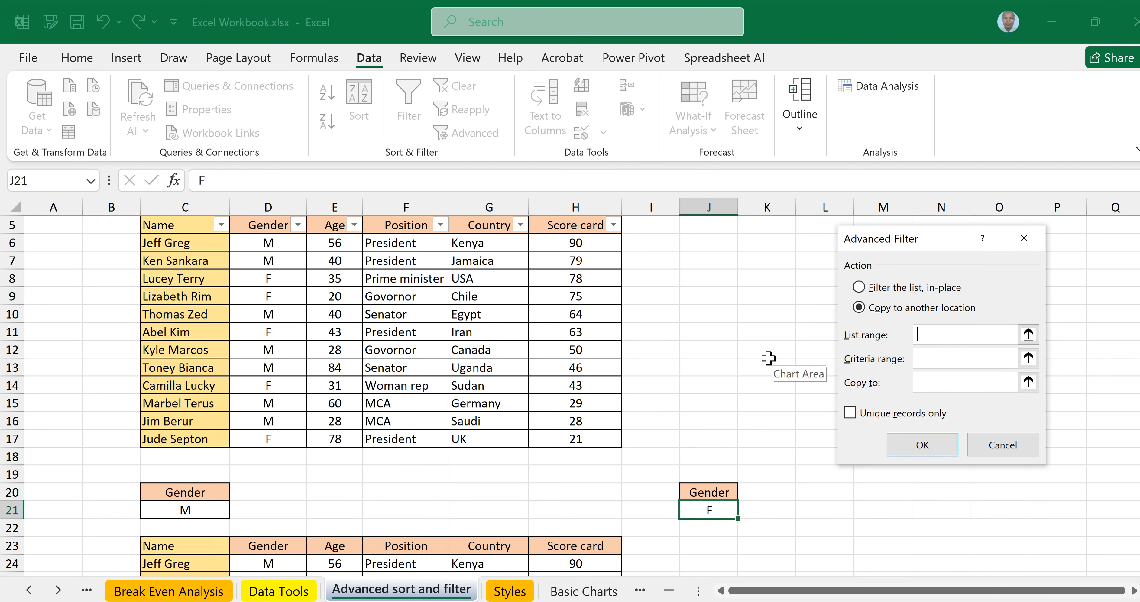
{"action": "scroll", "coordinate": [766, 359], "scroll_direction": "up", "scroll_amount": 2}
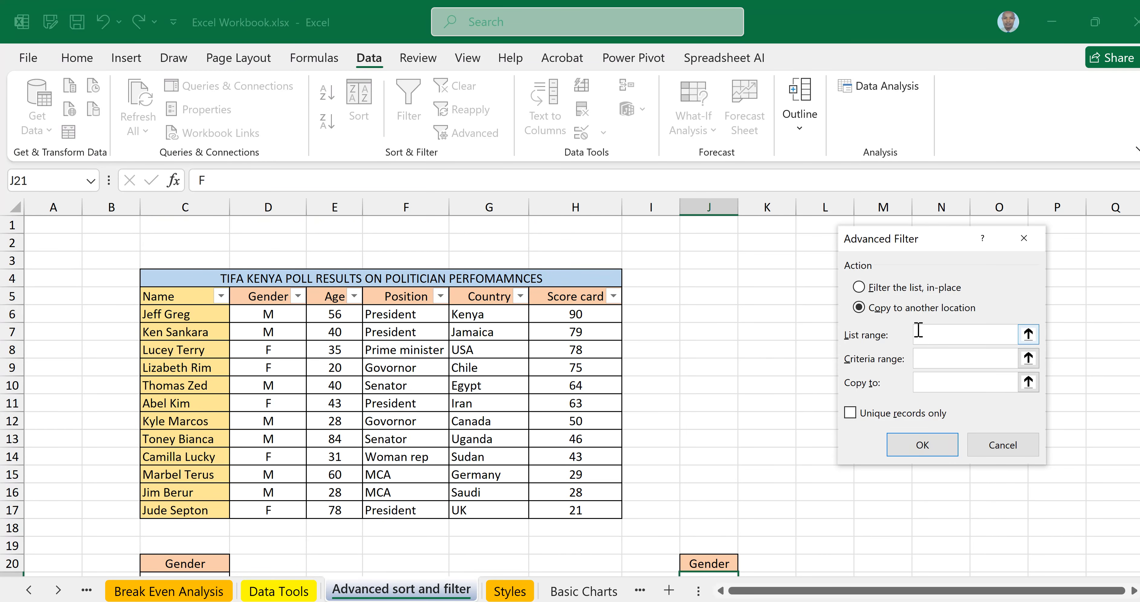
{"action": "left_click", "coordinate": [171, 296]}
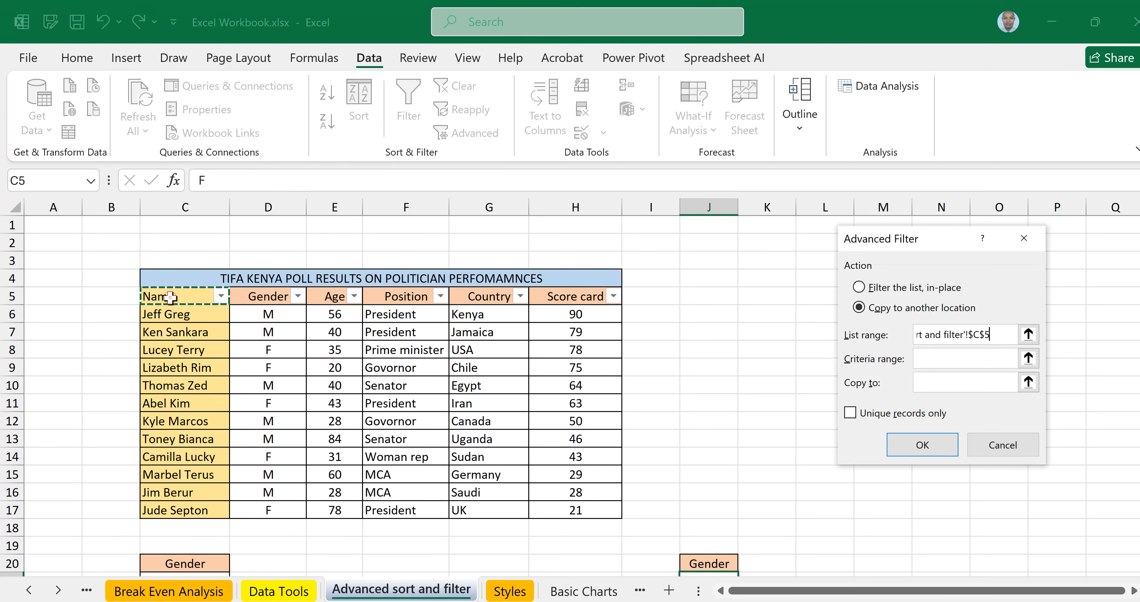
{"action": "left_click_drag", "start_coordinate": [171, 296], "coordinate": [582, 507]}
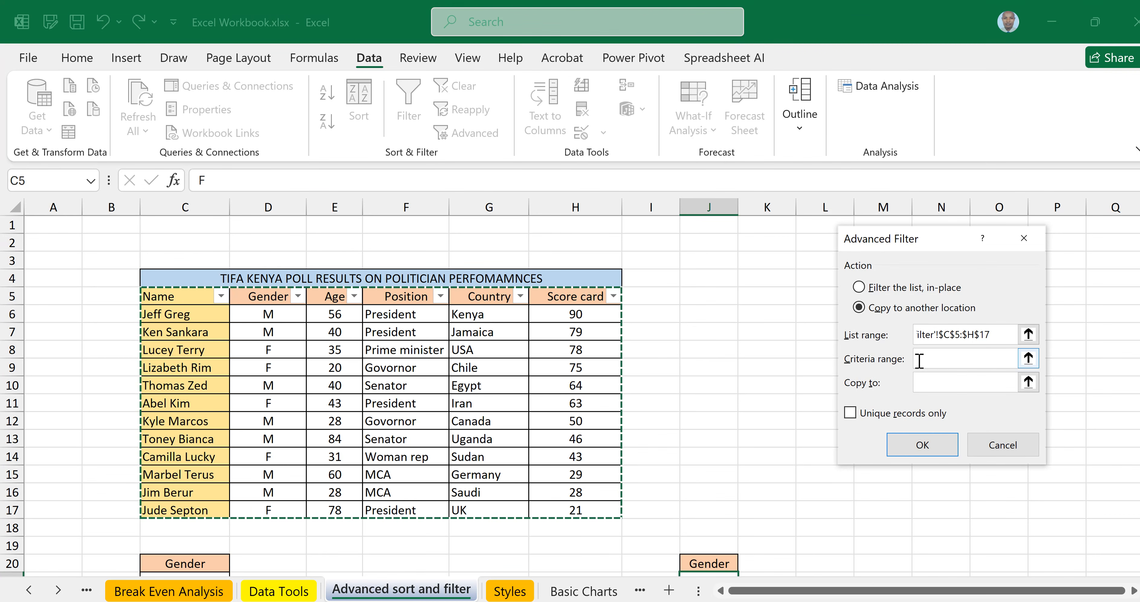
Step: Set the Advanced Filter's criteria range to the Gender F cells J20:J21
{"action": "left_click", "coordinate": [919, 360]}
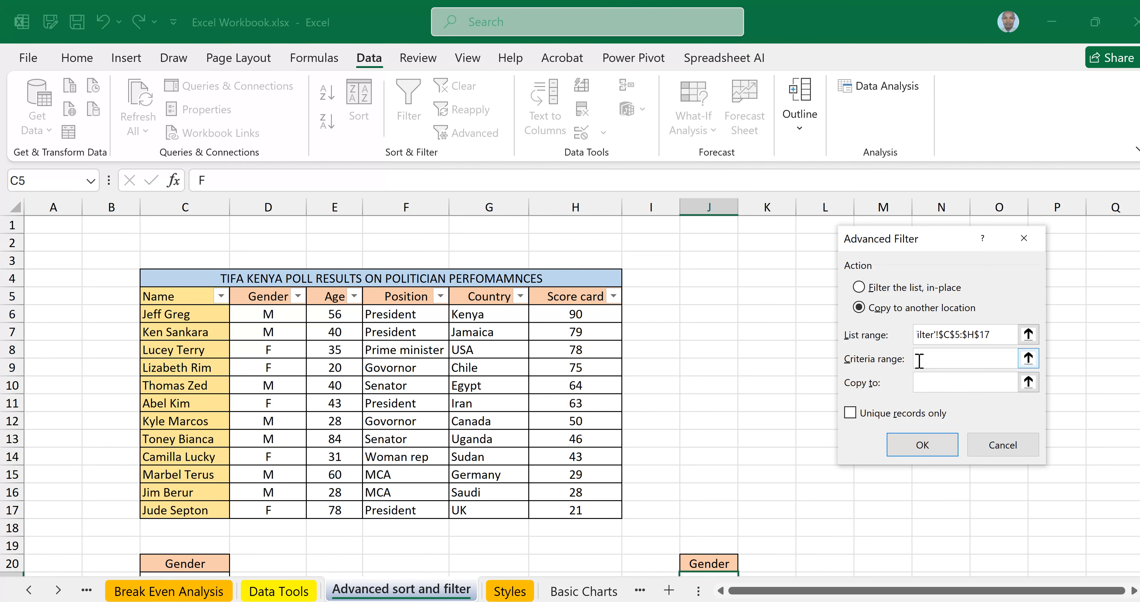
{"action": "scroll", "coordinate": [678, 426], "scroll_direction": "down", "scroll_amount": 2}
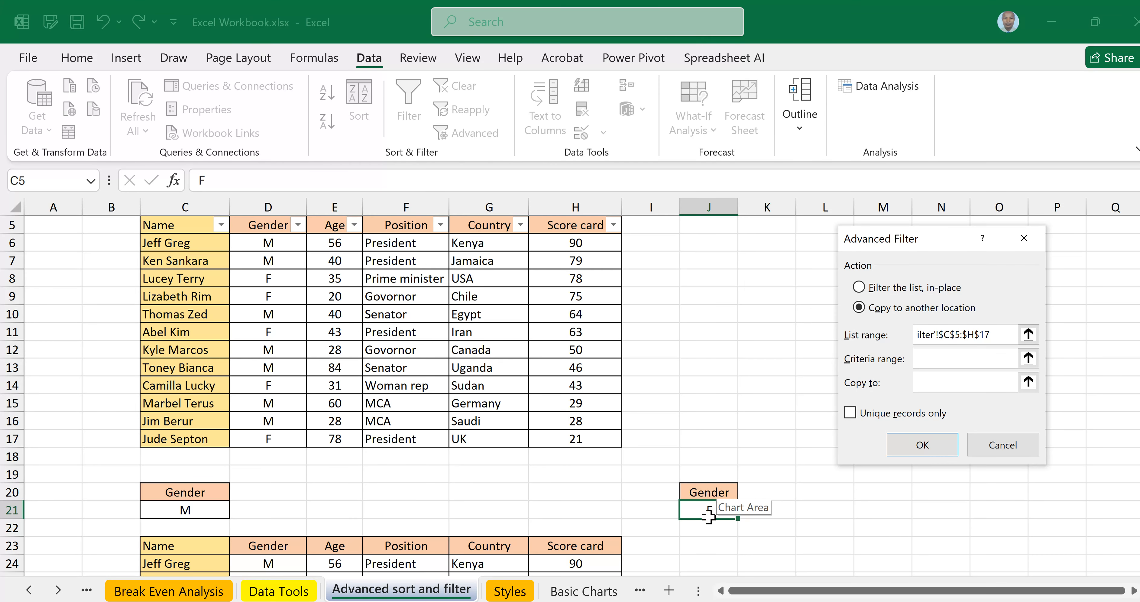
{"action": "left_click_drag", "start_coordinate": [711, 498], "coordinate": [710, 505]}
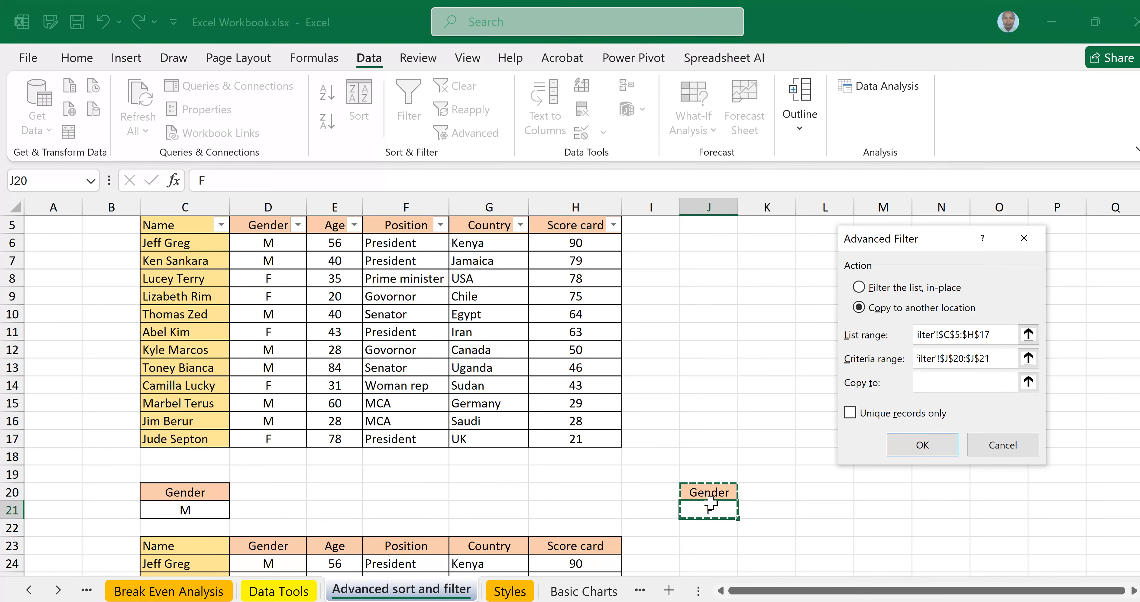
Step: Run the Advanced Filter with J23 as the copy-to cell and autofit column J to the copied names
{"action": "left_click", "coordinate": [927, 382]}
{"action": "left_click", "coordinate": [924, 383]}
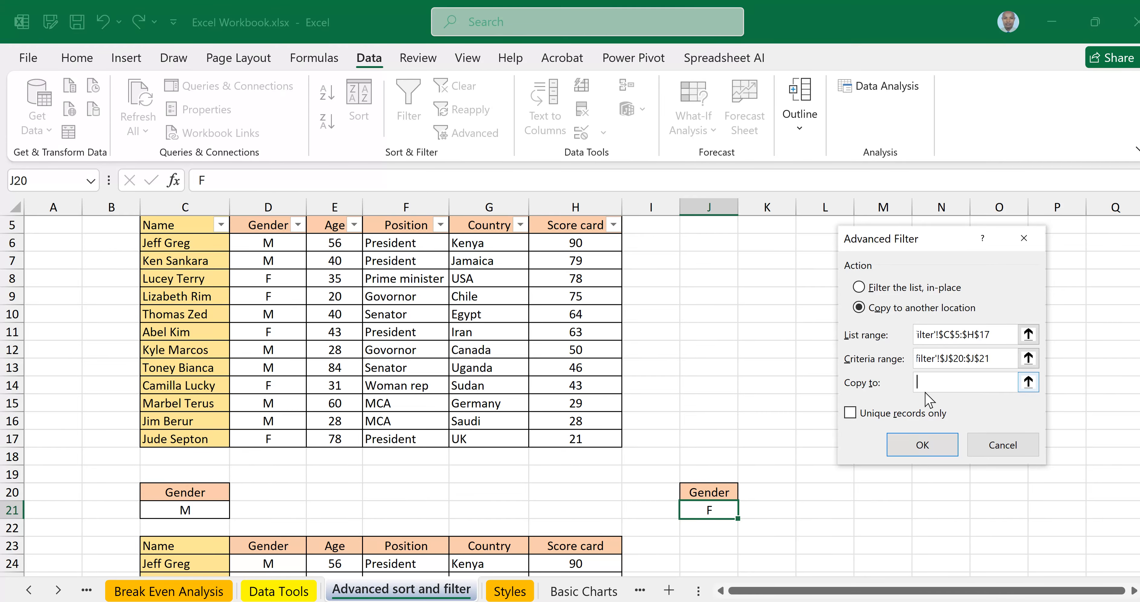
{"action": "scroll", "coordinate": [776, 508], "scroll_direction": "down", "scroll_amount": 2}
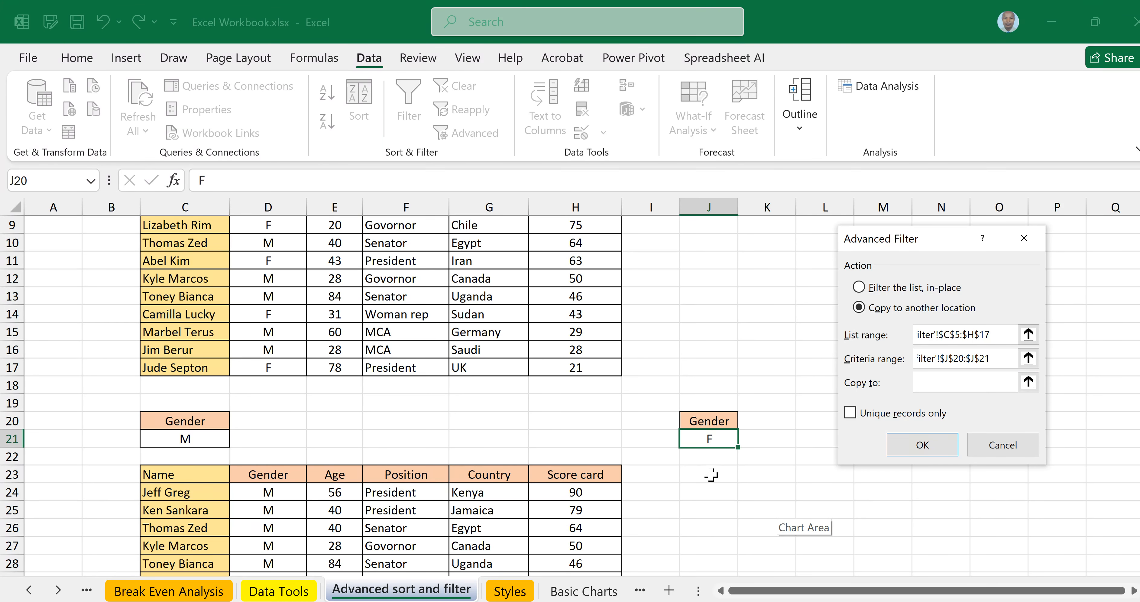
{"action": "left_click", "coordinate": [710, 474]}
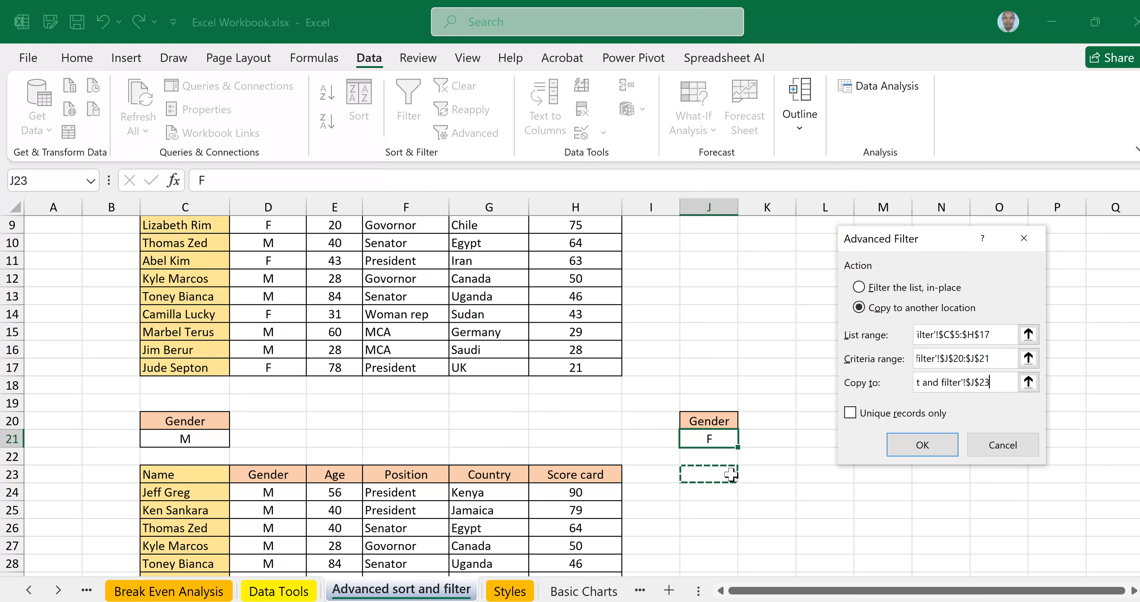
{"action": "left_click", "coordinate": [941, 445]}
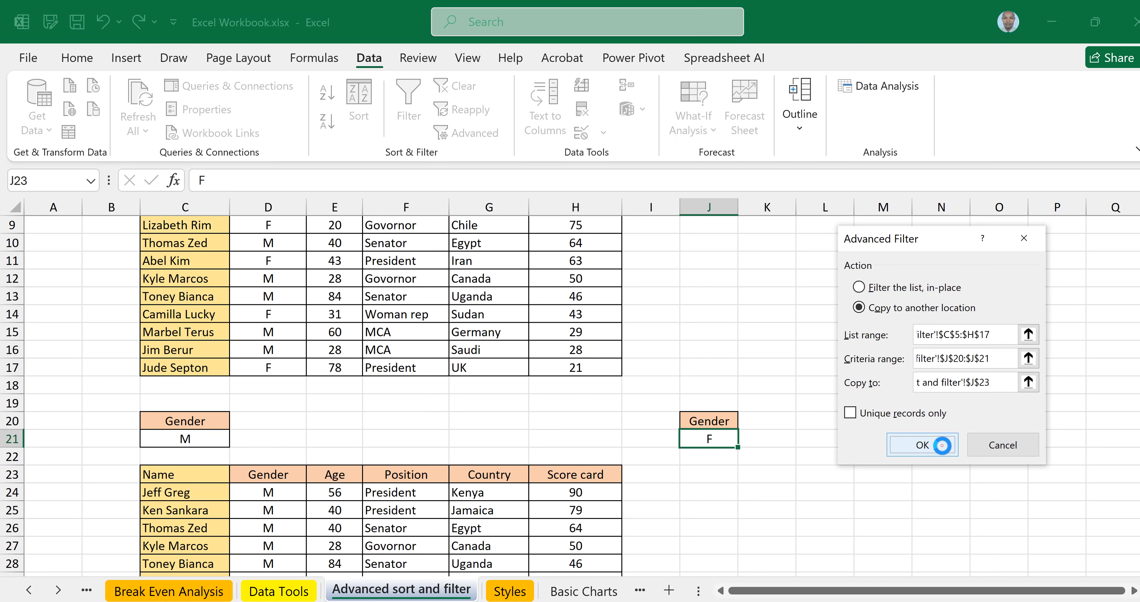
{"action": "scroll", "coordinate": [756, 328], "scroll_direction": "down", "scroll_amount": 3}
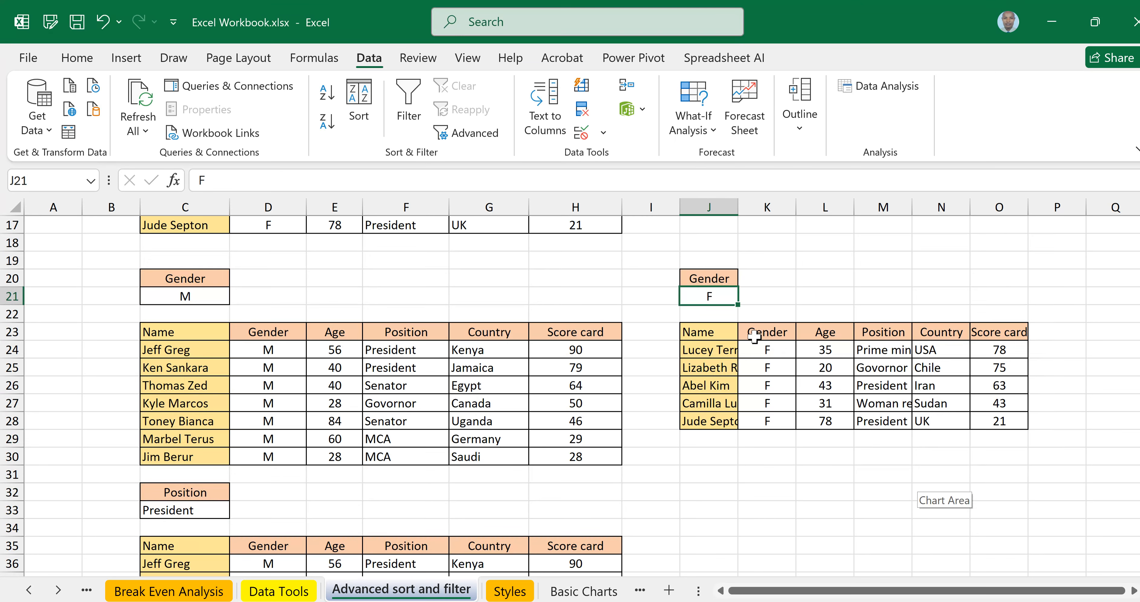
{"action": "double_click", "coordinate": [738, 201]}
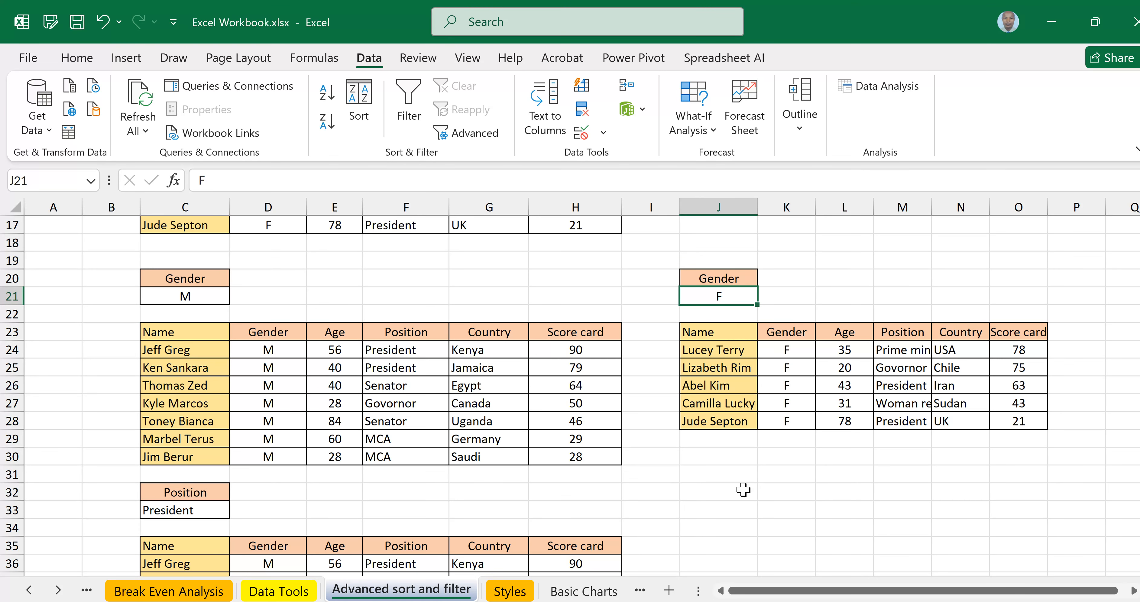
Step: Copy the Position header from the poll results table into cell J32 as a criteria heading
{"action": "scroll", "coordinate": [665, 421], "scroll_direction": "up", "scroll_amount": 5}
{"action": "scroll", "coordinate": [665, 421], "scroll_direction": "up", "scroll_amount": 1}
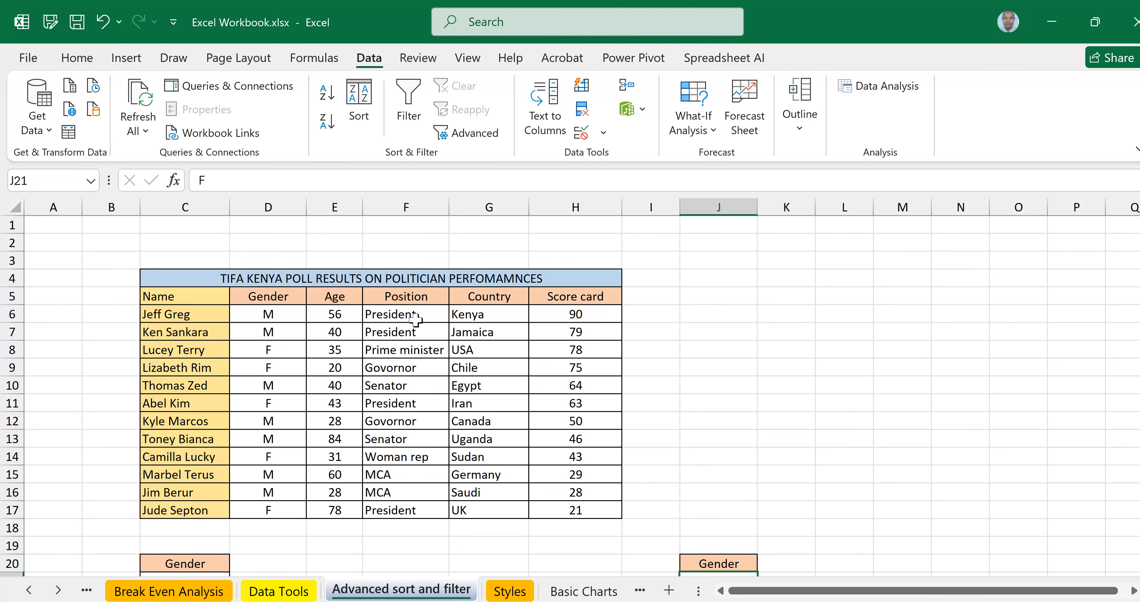
{"action": "left_click", "coordinate": [401, 293]}
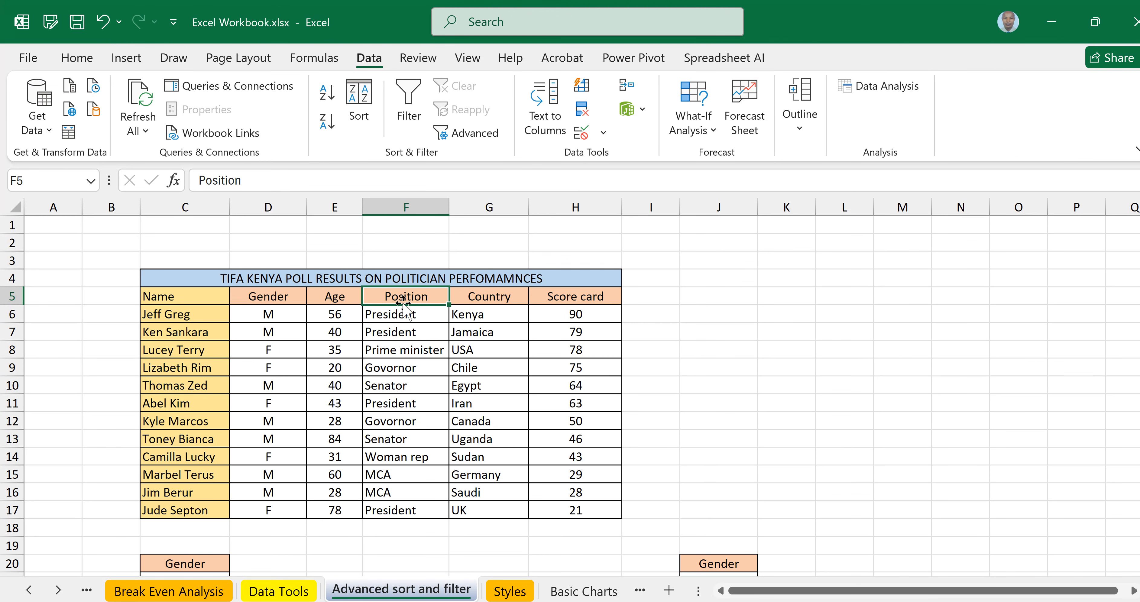
{"action": "key", "text": "ctrl+c"}
{"action": "scroll", "coordinate": [731, 393], "scroll_direction": "down", "scroll_amount": 8}
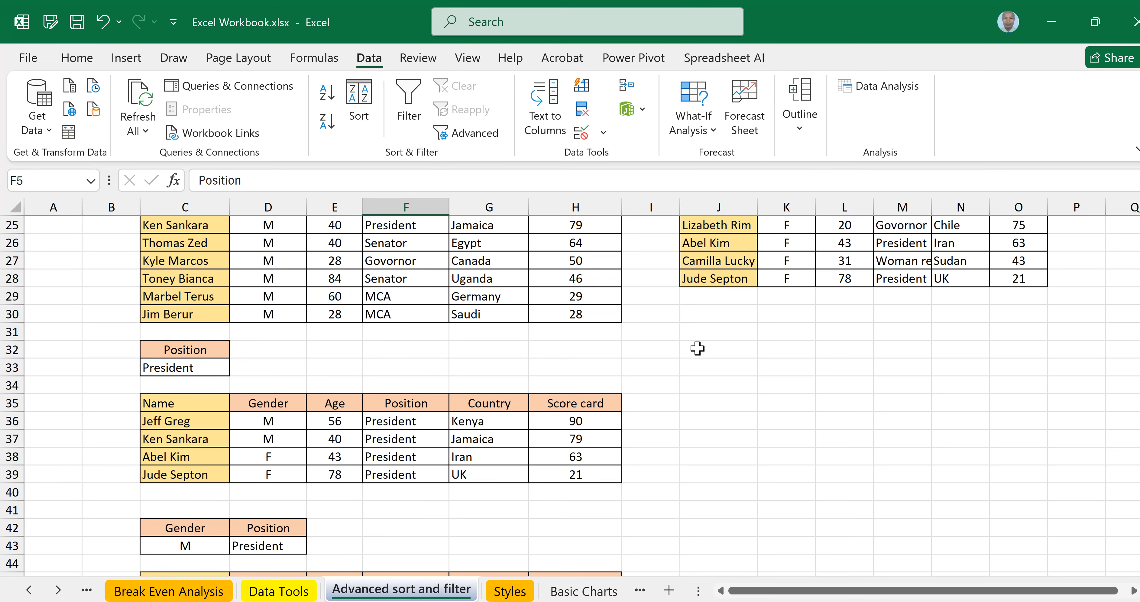
{"action": "left_click", "coordinate": [710, 350]}
{"action": "key", "text": "ctrl+v"}
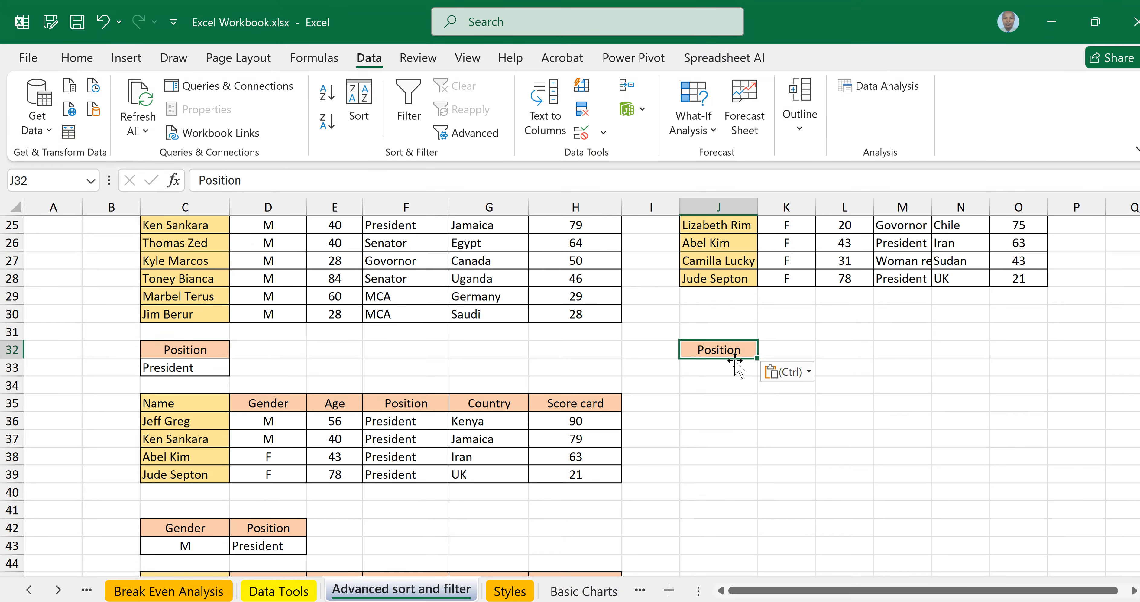
Step: Copy a President value from the Position column of the poll results into cell J33, under the criteria heading
{"action": "scroll", "coordinate": [483, 330], "scroll_direction": "up", "scroll_amount": 8}
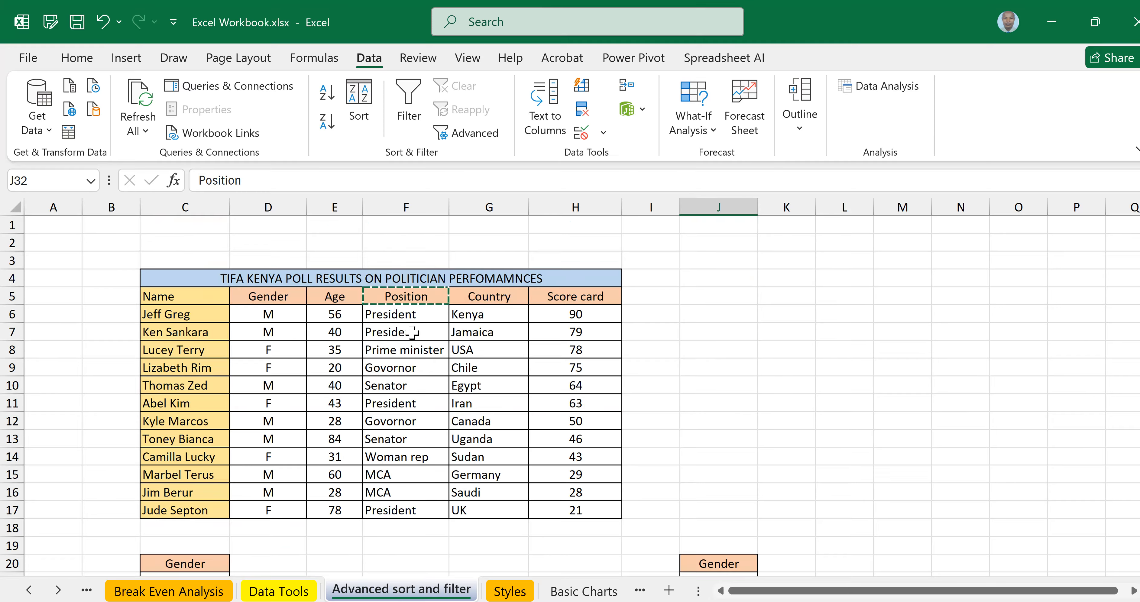
{"action": "left_click", "coordinate": [393, 315]}
{"action": "key", "text": "ctrl+c"}
{"action": "scroll", "coordinate": [779, 443], "scroll_direction": "down", "scroll_amount": 8}
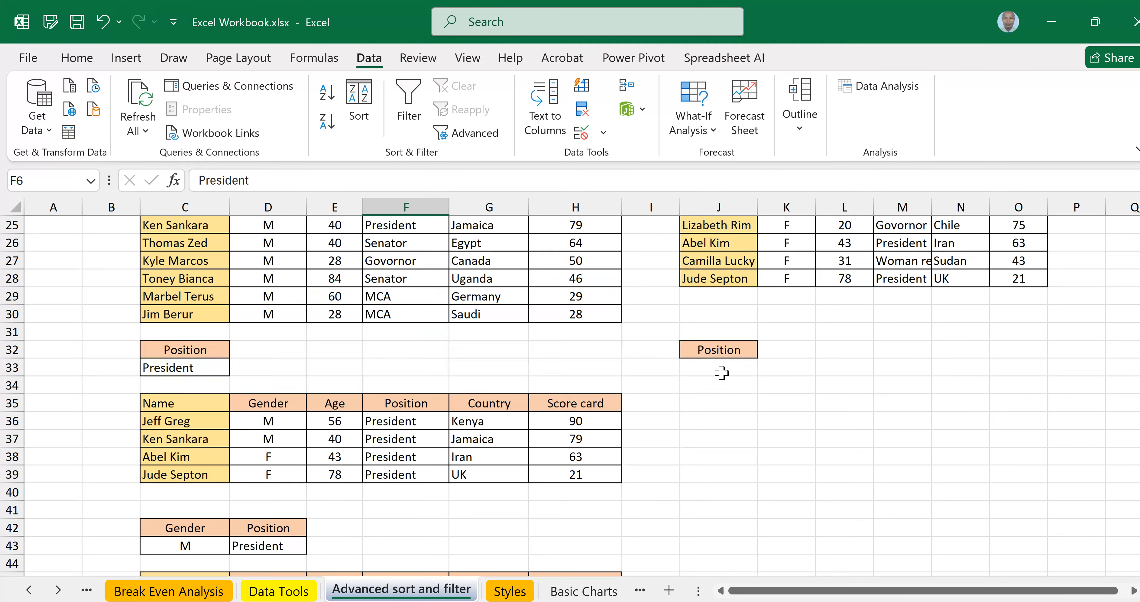
{"action": "left_click", "coordinate": [717, 368]}
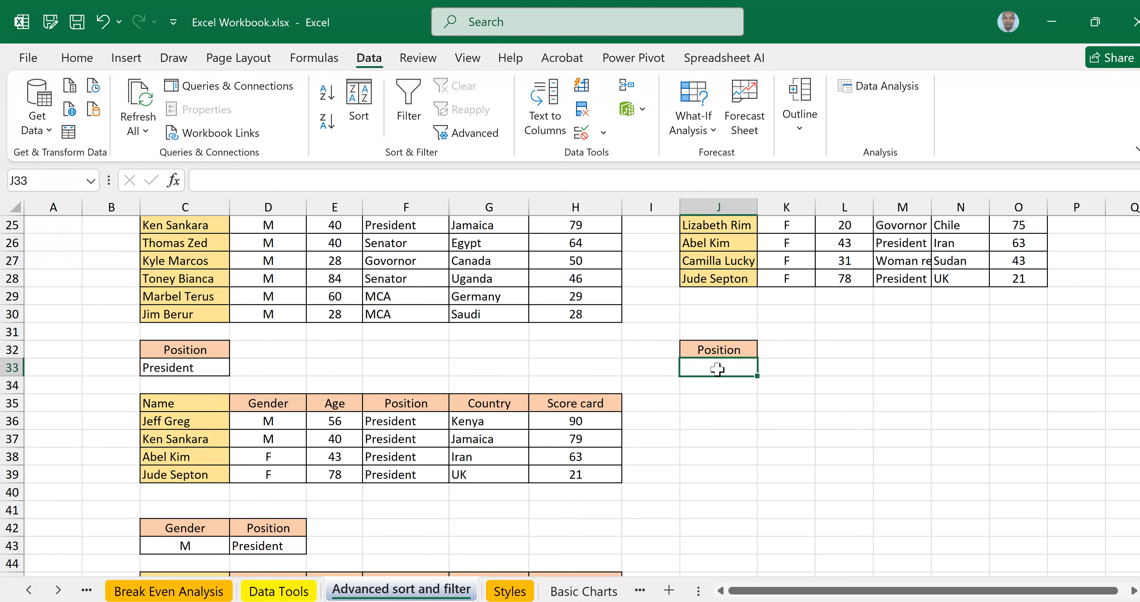
{"action": "key", "text": "ctrl+v"}
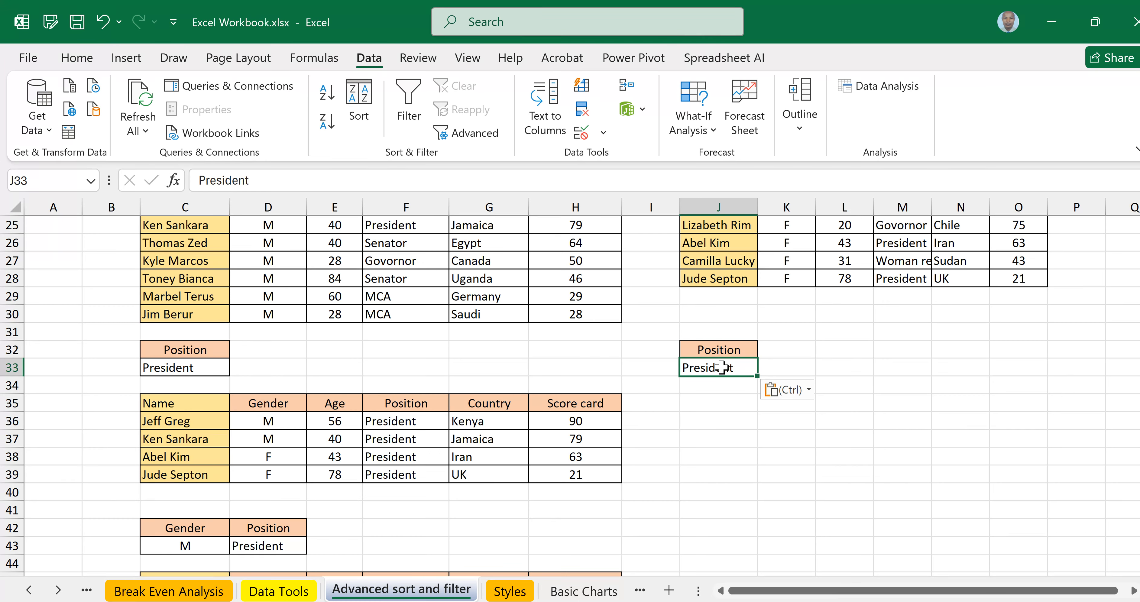
{"action": "left_click", "coordinate": [844, 457]}
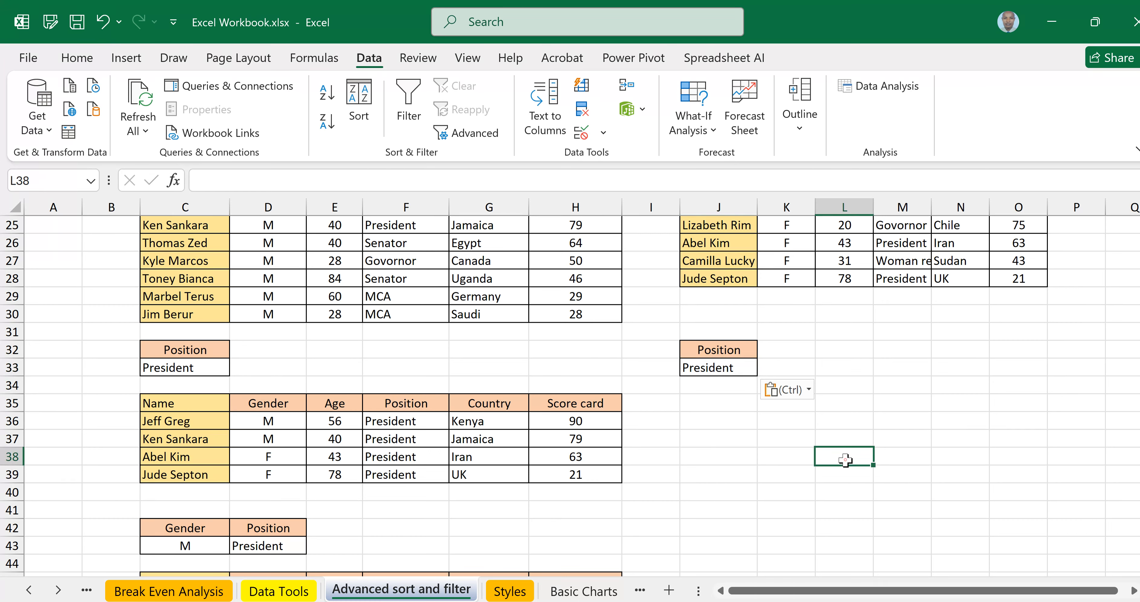
{"action": "double_click", "coordinate": [845, 350]}
{"action": "left_click", "coordinate": [717, 354]}
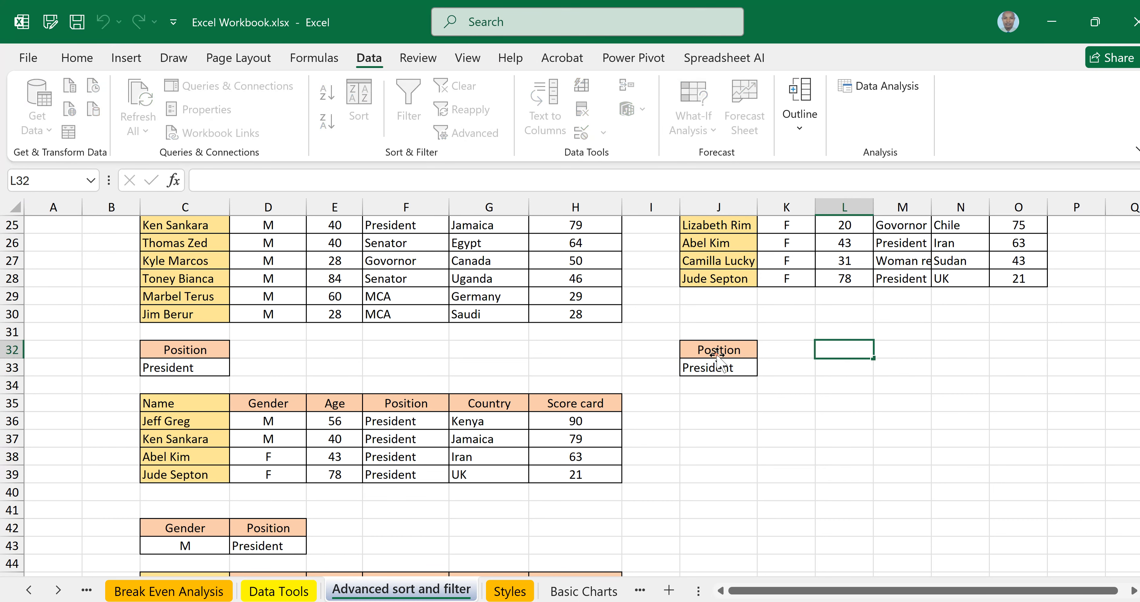
{"action": "left_click", "coordinate": [717, 354]}
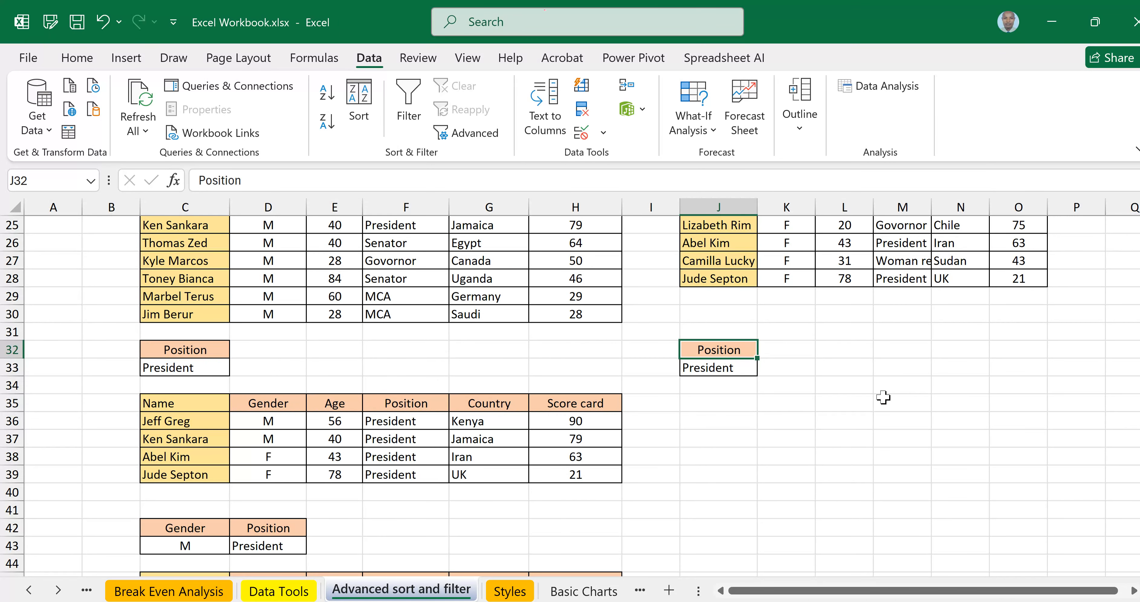
Step: Start a new Advanced Filter set to copy to another location and clear its previous list range
{"action": "left_click", "coordinate": [878, 352]}
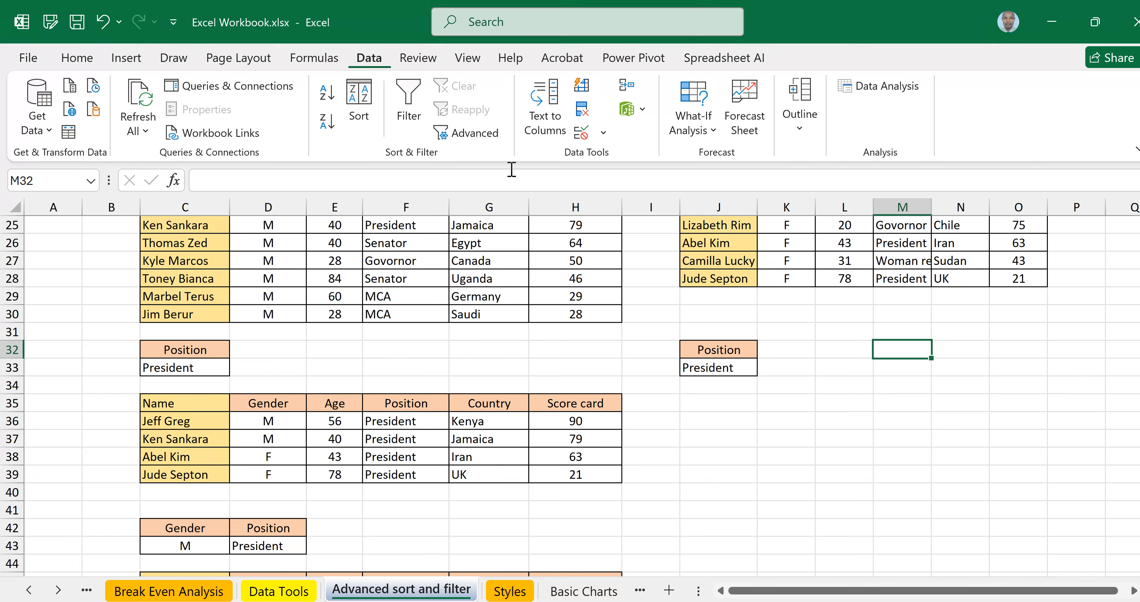
{"action": "left_click", "coordinate": [477, 133]}
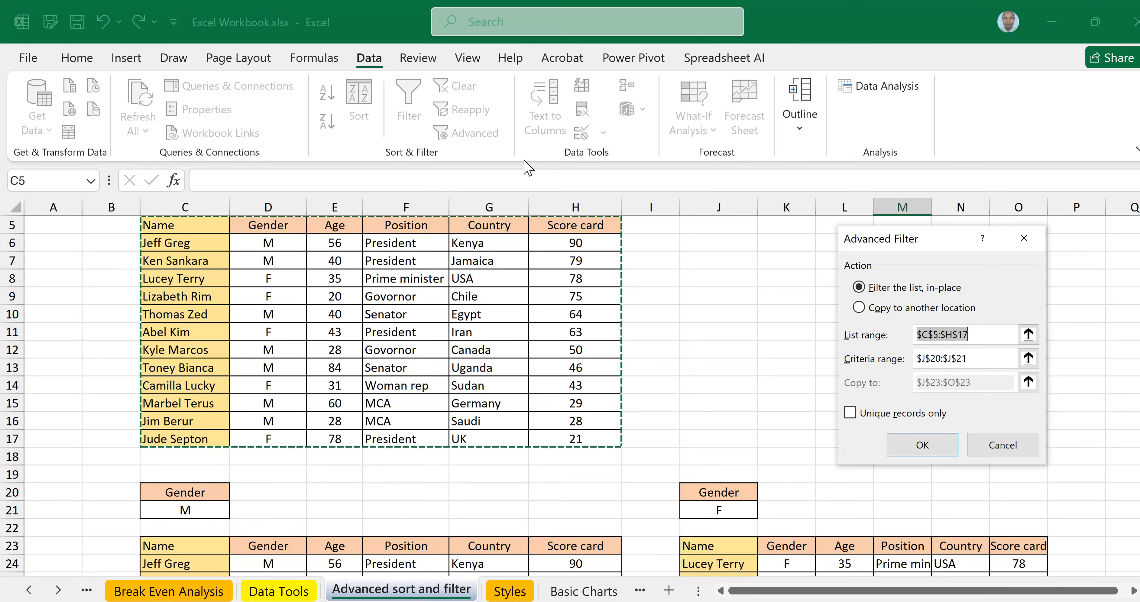
{"action": "left_click", "coordinate": [860, 308]}
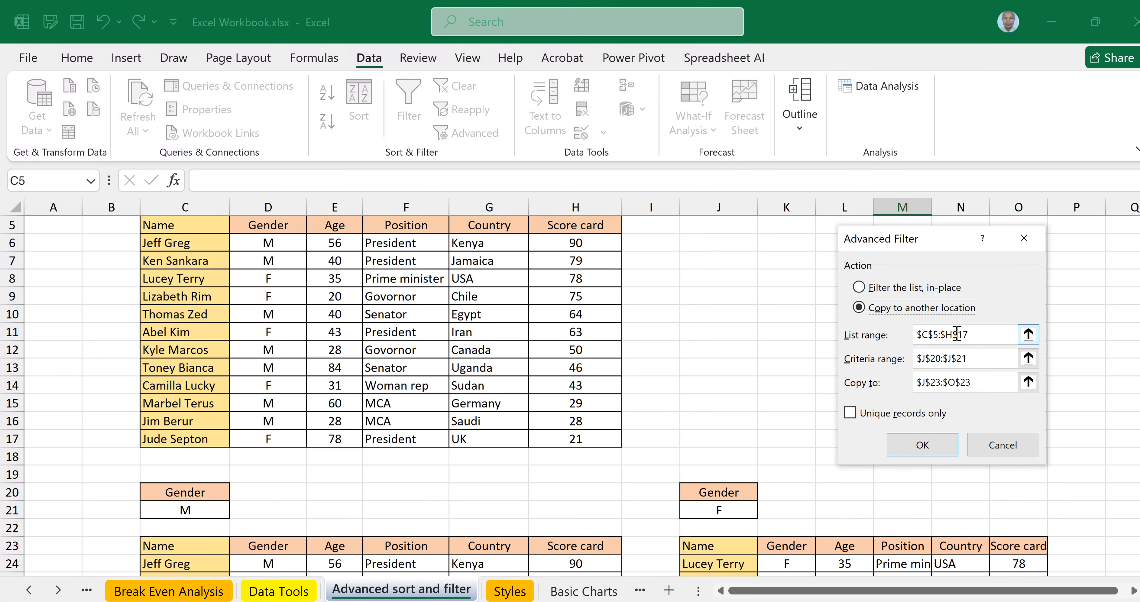
{"action": "left_click", "coordinate": [982, 336]}
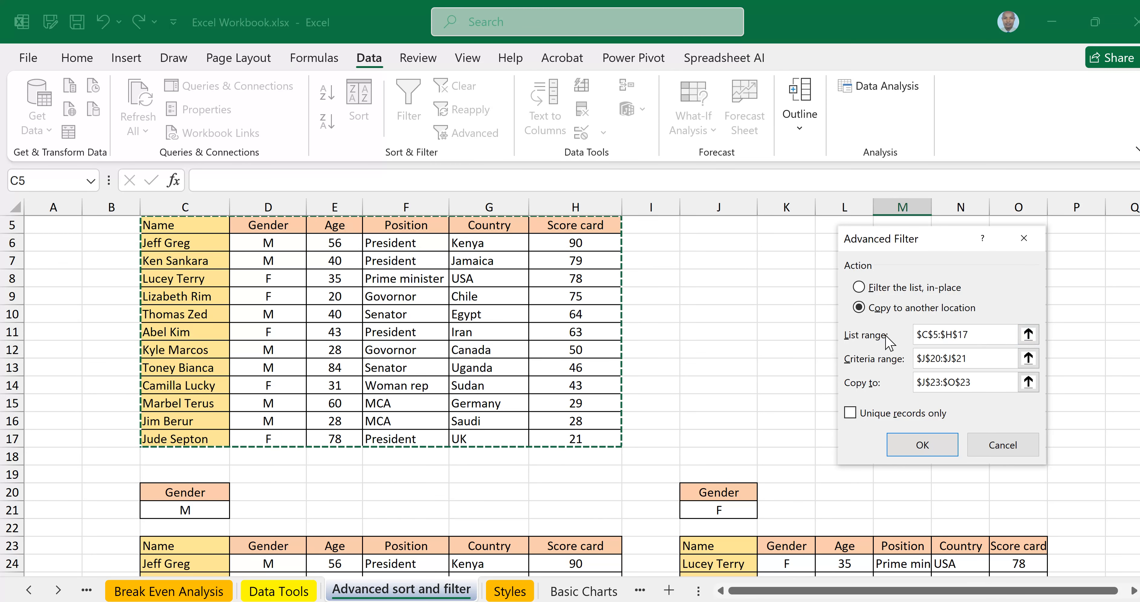
{"action": "left_click", "coordinate": [992, 337]}
{"action": "key", "text": "BackSpace"}
{"action": "key", "text": "BackSpace"}
{"action": "key", "text": "BackSpace"}
{"action": "key", "text": "BackSpace"}
{"action": "key", "text": "BackSpace"}
{"action": "key", "text": "BackSpace"}
{"action": "key", "text": "BackSpace"}
{"action": "key", "text": "BackSpace"}
{"action": "key", "text": "BackSpace"}
{"action": "key", "text": "BackSpace"}
Step: Clear the previous criteria range and copy-to range of the Advanced Filter
{"action": "left_click", "coordinate": [978, 357]}
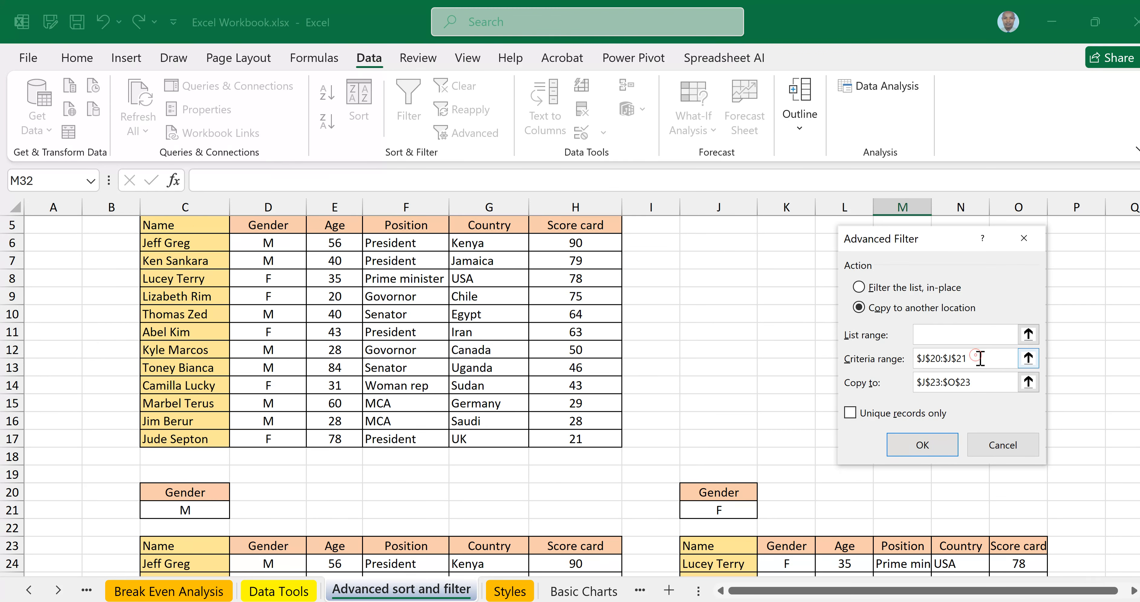
{"action": "key", "text": "BackSpace"}
{"action": "key", "text": "BackSpace"}
{"action": "key", "text": "BackSpace"}
{"action": "key", "text": "BackSpace"}
{"action": "key", "text": "BackSpace"}
{"action": "key", "text": "BackSpace"}
{"action": "key", "text": "BackSpace"}
{"action": "key", "text": "BackSpace"}
{"action": "key", "text": "BackSpace"}
{"action": "key", "text": "BackSpace"}
{"action": "key", "text": "BackSpace"}
{"action": "left_click", "coordinate": [983, 380]}
{"action": "key", "text": "BackSpace"}
{"action": "key", "text": "BackSpace"}
{"action": "key", "text": "BackSpace"}
{"action": "key", "text": "BackSpace"}
{"action": "key", "text": "BackSpace"}
{"action": "key", "text": "BackSpace"}
{"action": "key", "text": "BackSpace"}
{"action": "key", "text": "BackSpace"}
{"action": "key", "text": "BackSpace"}
{"action": "key", "text": "BackSpace"}
{"action": "key", "text": "BackSpace"}
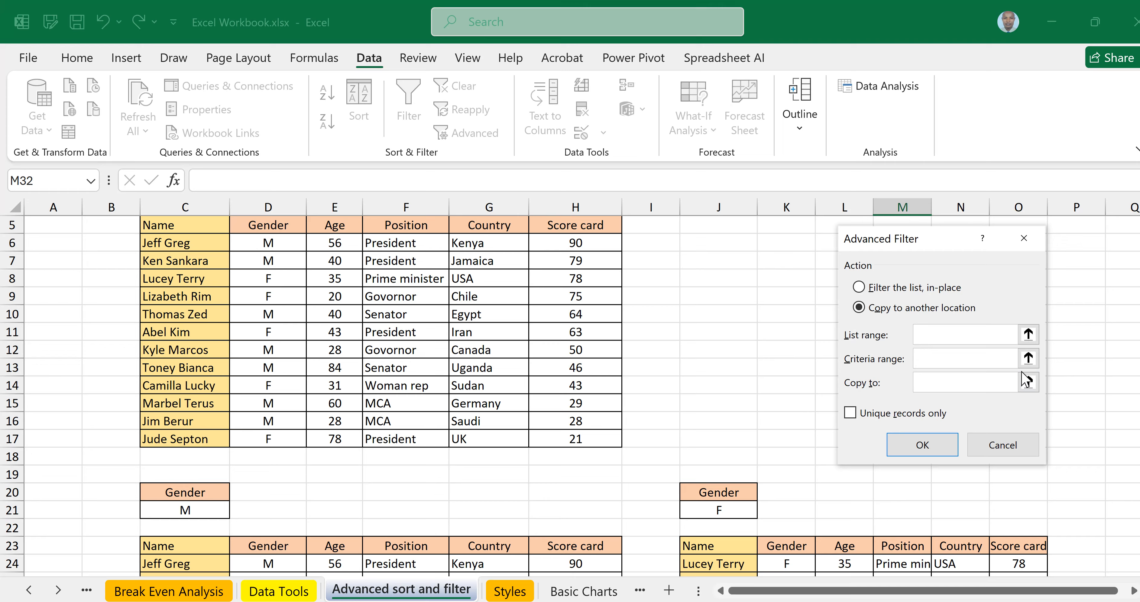
Step: Set the Advanced Filter's list range to the poll results table C5:H17, including its headers
{"action": "left_click", "coordinate": [925, 336]}
{"action": "scroll", "coordinate": [926, 337], "scroll_direction": "up", "scroll_amount": 2}
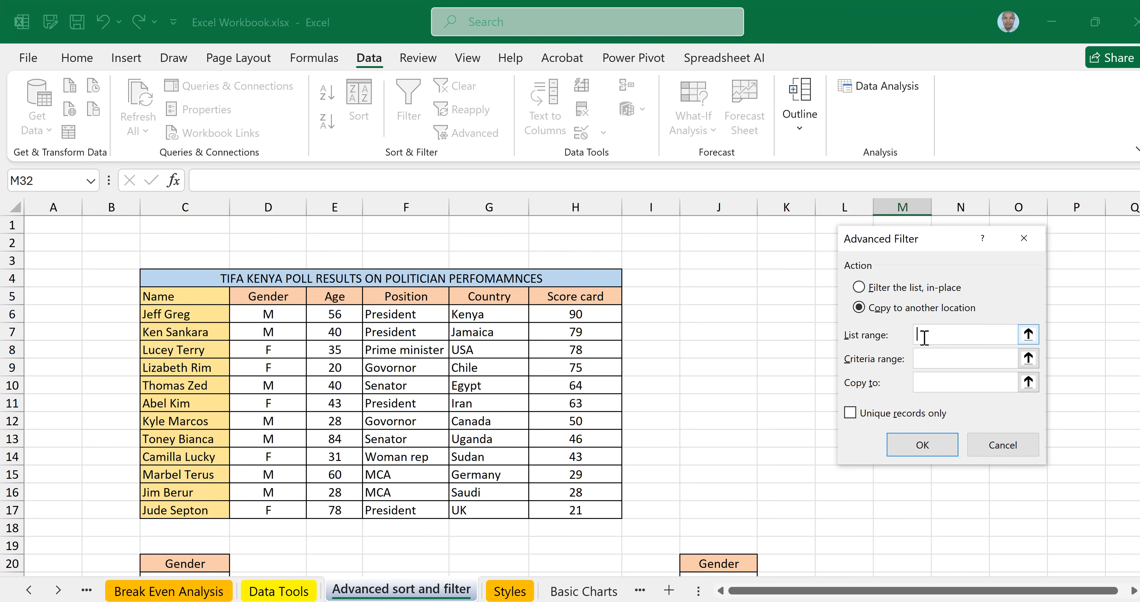
{"action": "left_click_drag", "start_coordinate": [195, 295], "coordinate": [566, 503]}
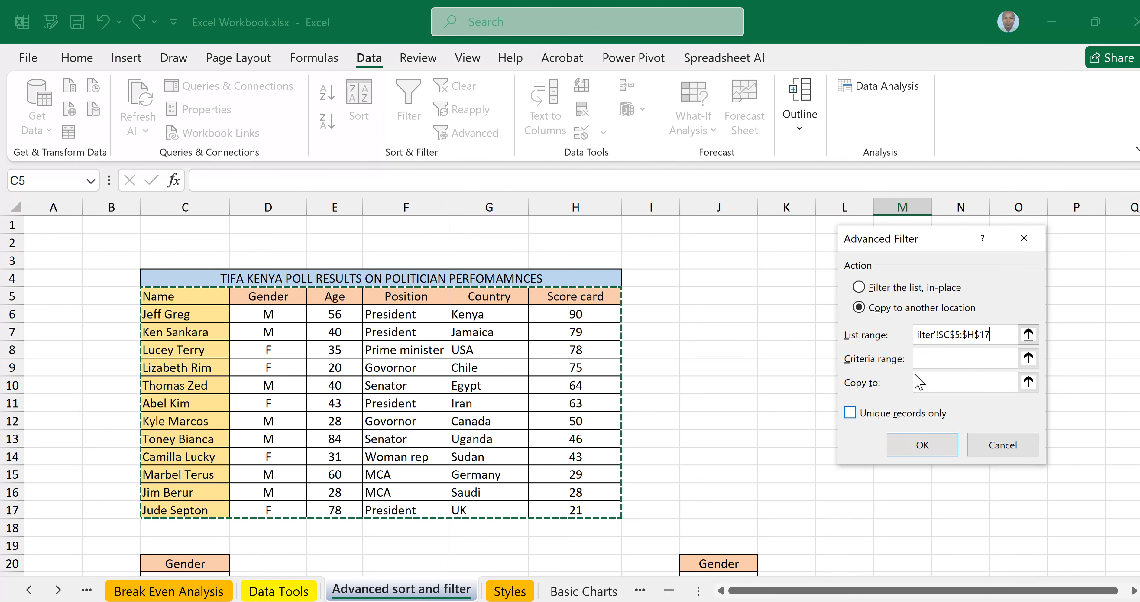
Step: Set the criteria range to the Position President cells J32:J33
{"action": "left_click", "coordinate": [926, 360]}
{"action": "scroll", "coordinate": [748, 502], "scroll_direction": "down", "scroll_amount": 7}
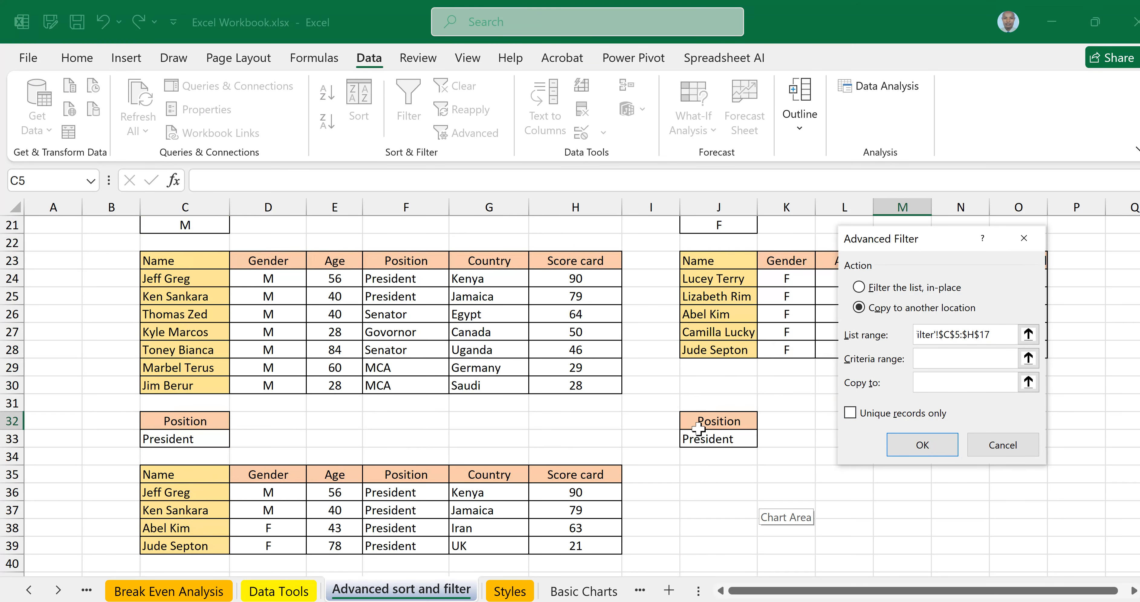
{"action": "left_click_drag", "start_coordinate": [717, 420], "coordinate": [711, 434]}
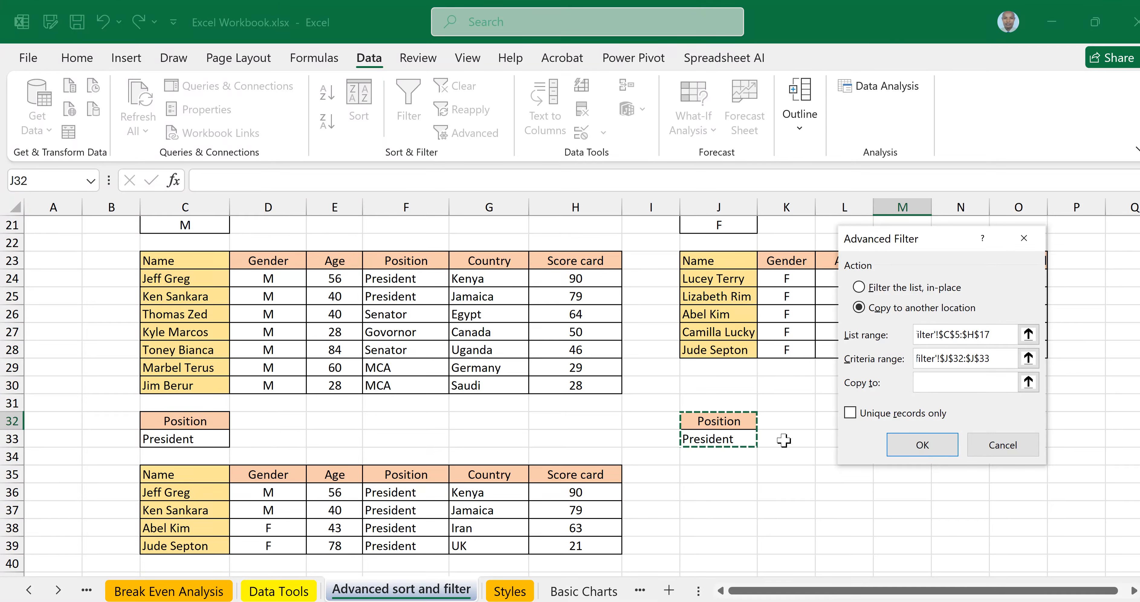
Step: Set J35 as the copy-to cell and run the Advanced Filter
{"action": "left_click", "coordinate": [926, 383]}
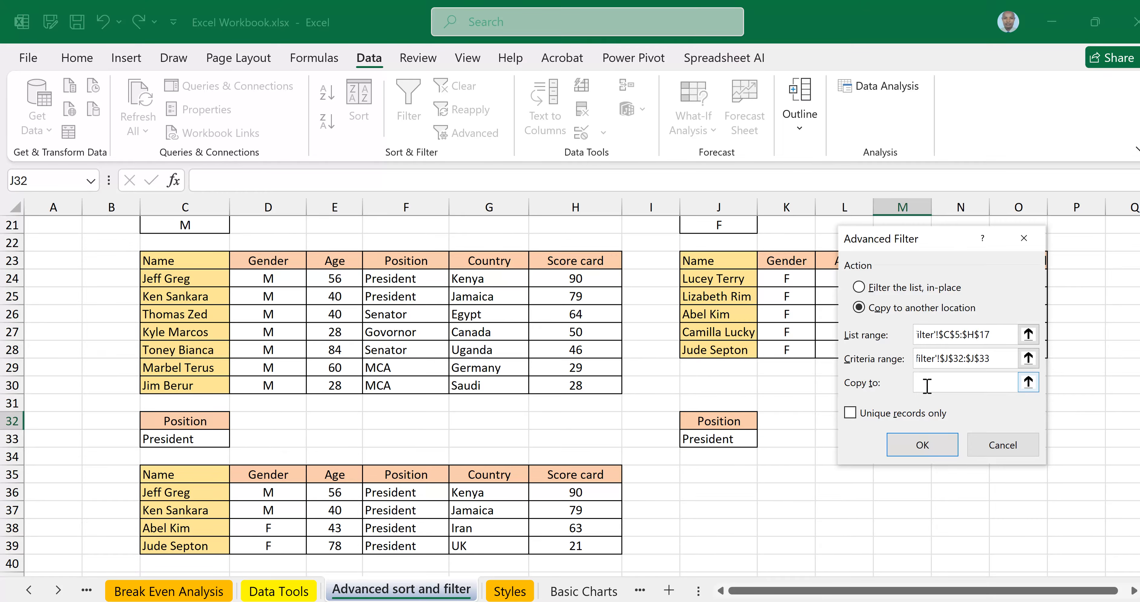
{"action": "left_click", "coordinate": [718, 475]}
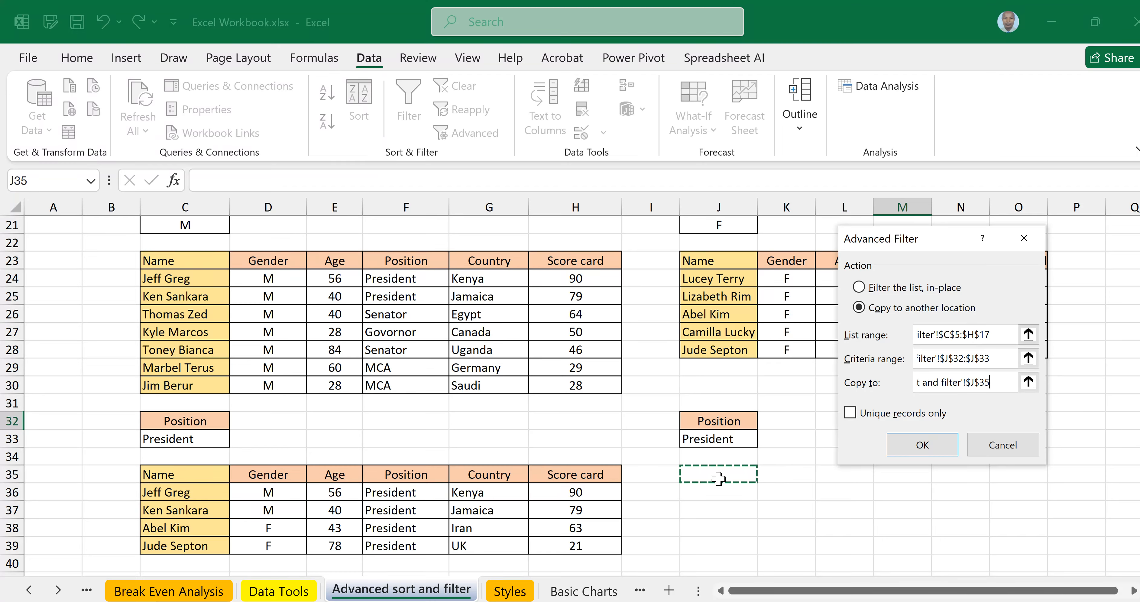
{"action": "left_click", "coordinate": [928, 450]}
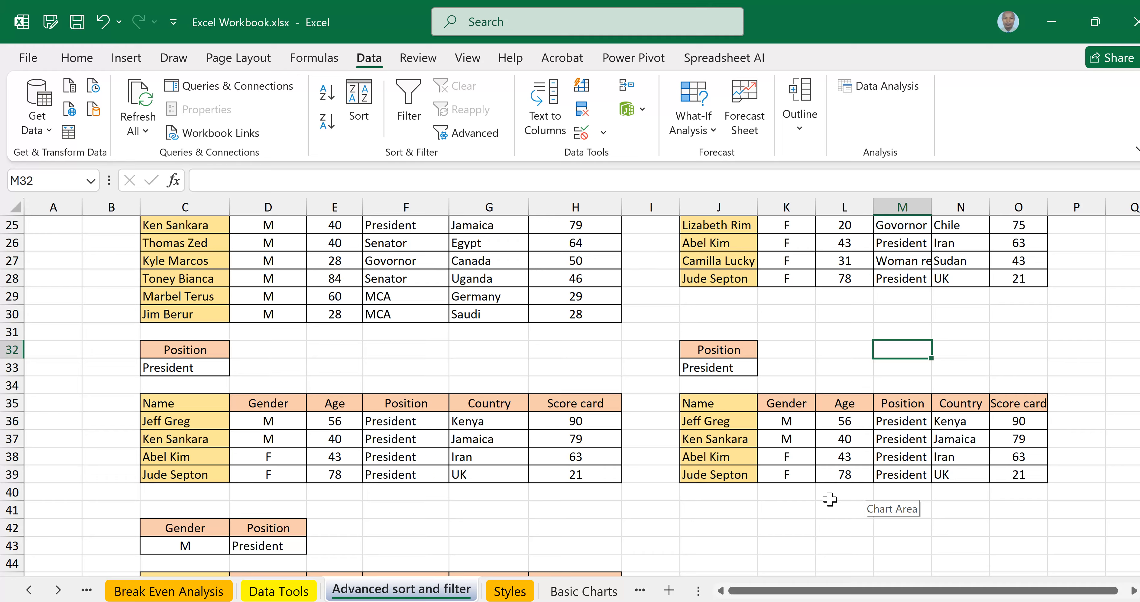
Step: Copy the Gender F criteria cells J20:J21 to J42:J43 below the copied President rows
{"action": "scroll", "coordinate": [760, 364], "scroll_direction": "up", "scroll_amount": 3}
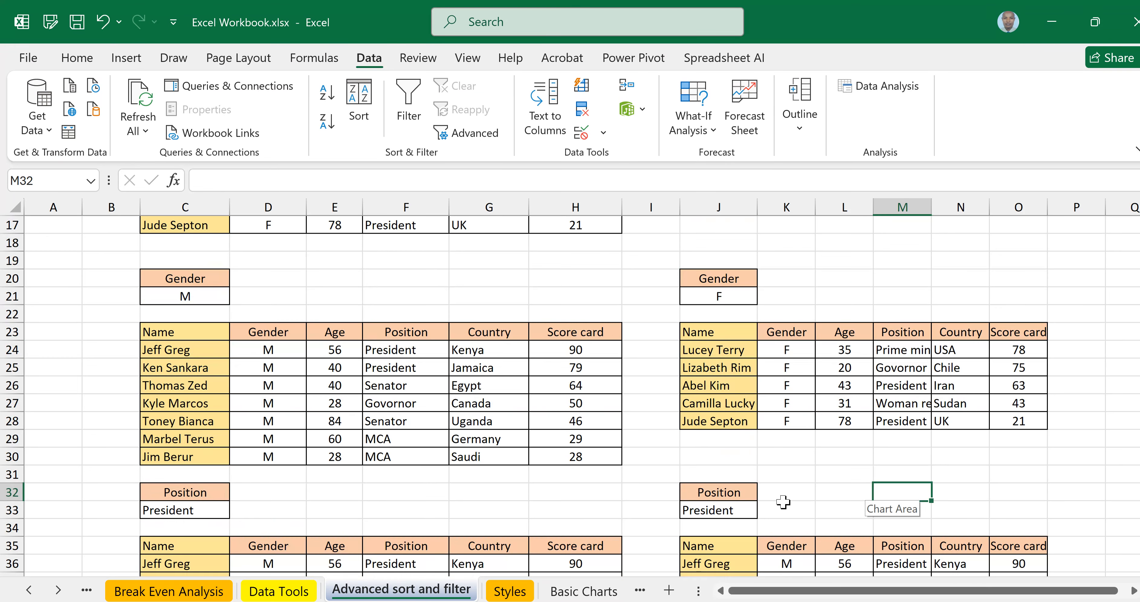
{"action": "scroll", "coordinate": [782, 501], "scroll_direction": "down", "scroll_amount": 5}
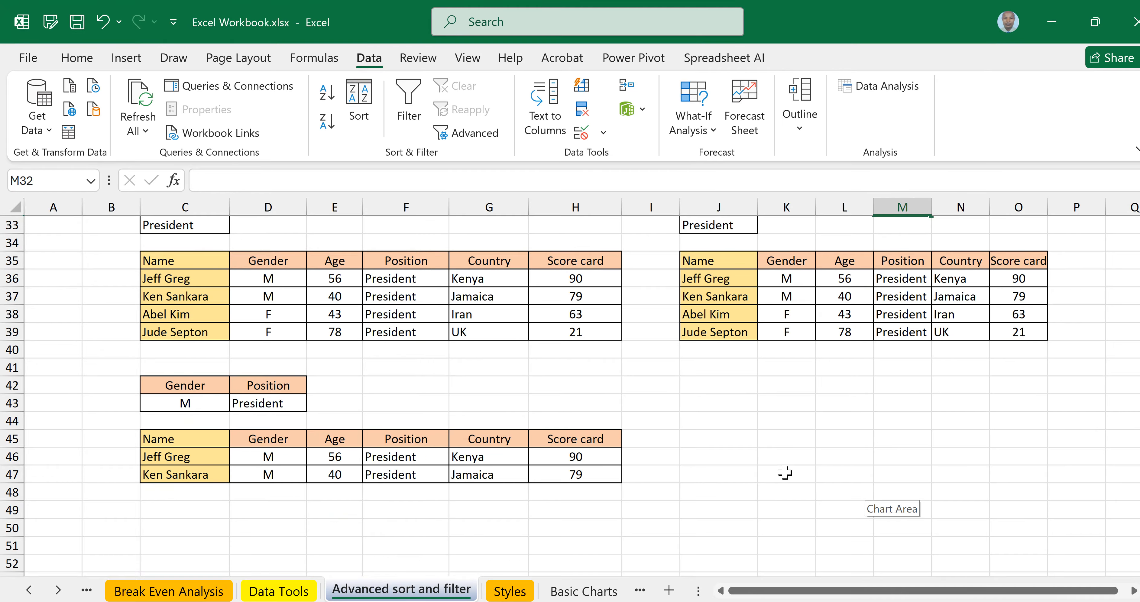
{"action": "scroll", "coordinate": [784, 473], "scroll_direction": "up", "scroll_amount": 1}
{"action": "scroll", "coordinate": [784, 473], "scroll_direction": "up", "scroll_amount": 2}
{"action": "scroll", "coordinate": [784, 473], "scroll_direction": "down", "scroll_amount": 2}
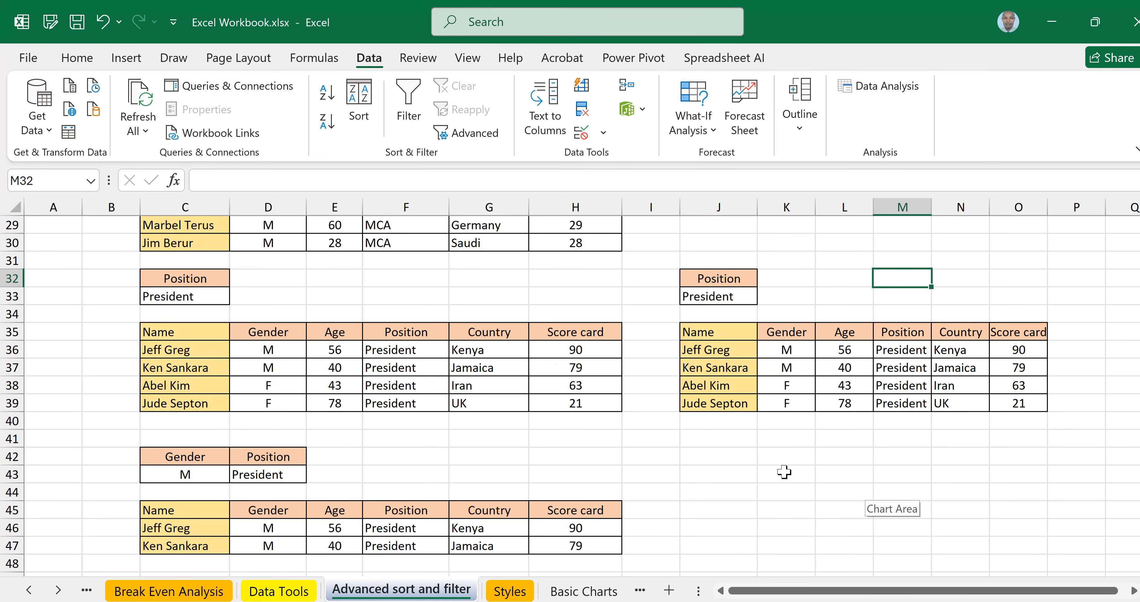
{"action": "scroll", "coordinate": [784, 472], "scroll_direction": "down", "scroll_amount": 1}
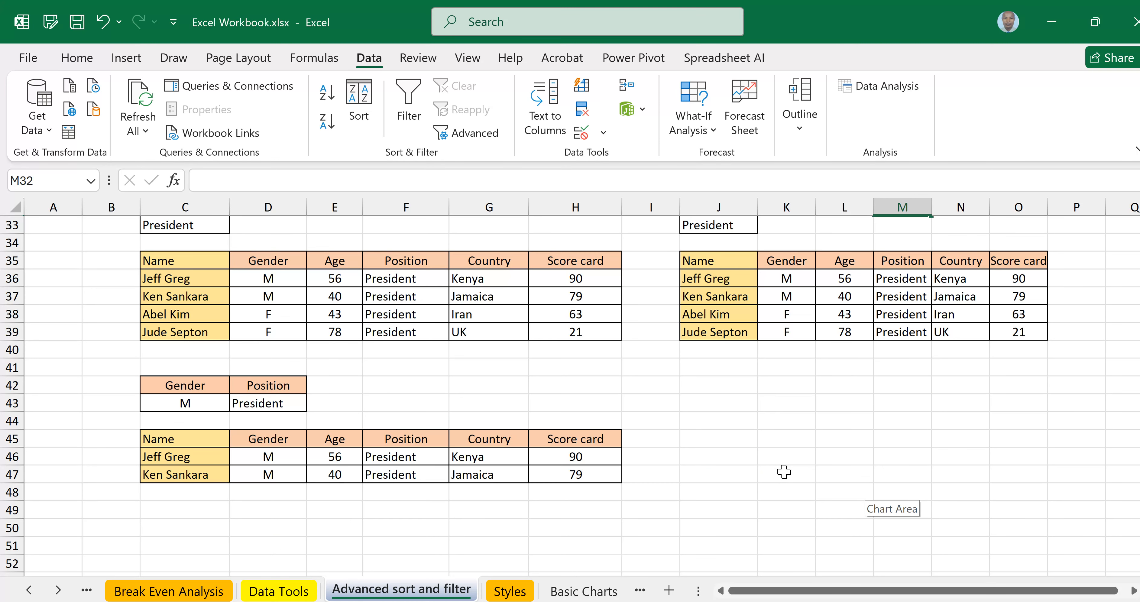
{"action": "scroll", "coordinate": [784, 472], "scroll_direction": "up", "scroll_amount": 2}
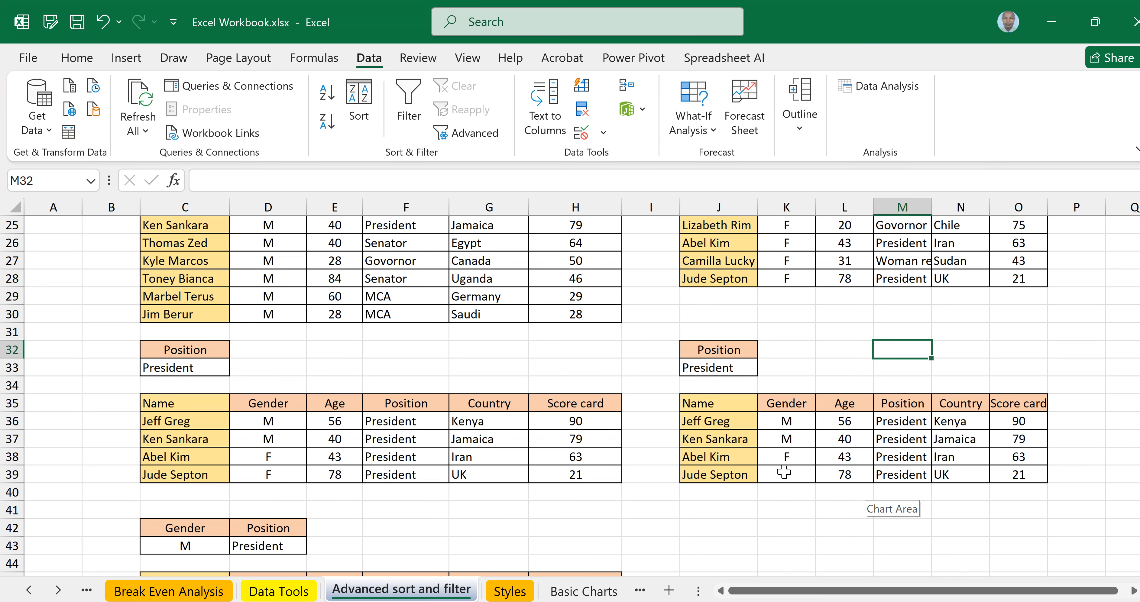
{"action": "scroll", "coordinate": [784, 473], "scroll_direction": "up", "scroll_amount": 3}
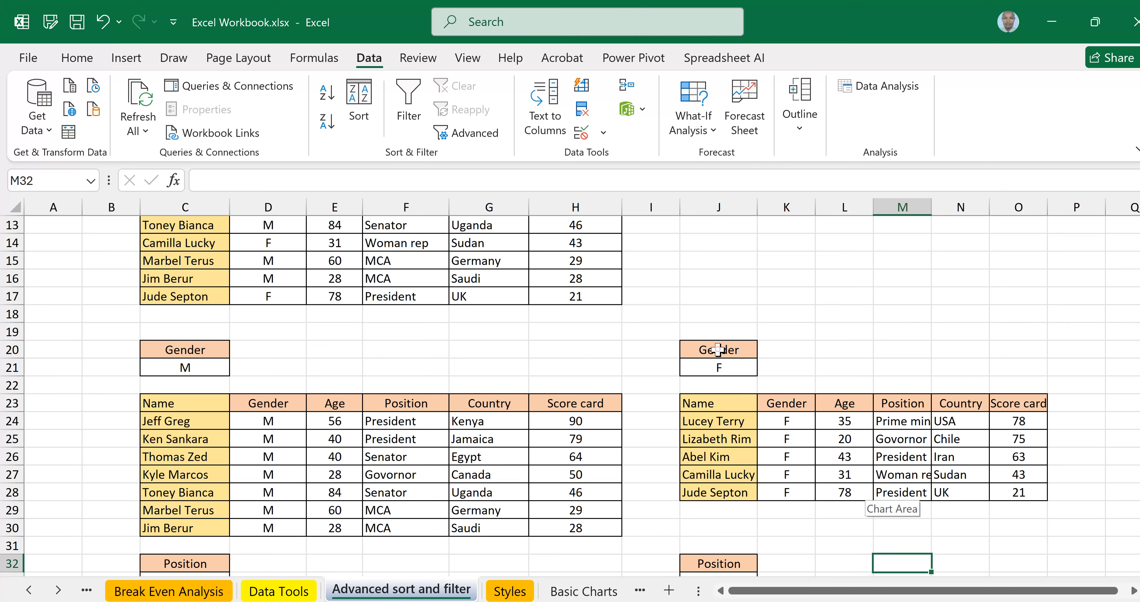
{"action": "left_click_drag", "start_coordinate": [718, 350], "coordinate": [720, 364]}
{"action": "key", "text": "ctrl+c"}
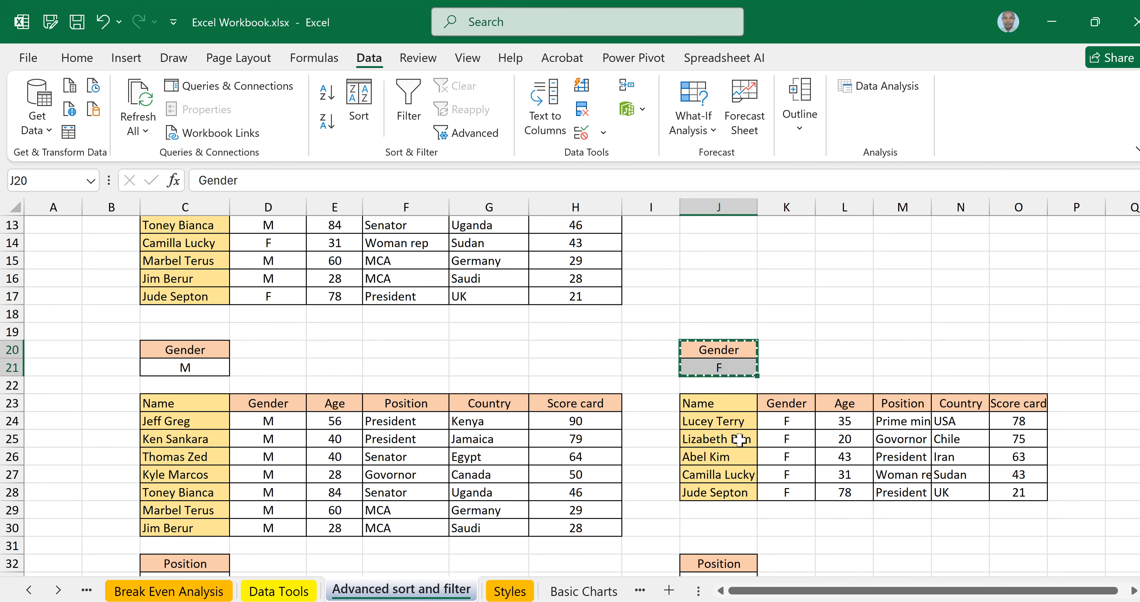
{"action": "scroll", "coordinate": [739, 439], "scroll_direction": "down", "scroll_amount": 5}
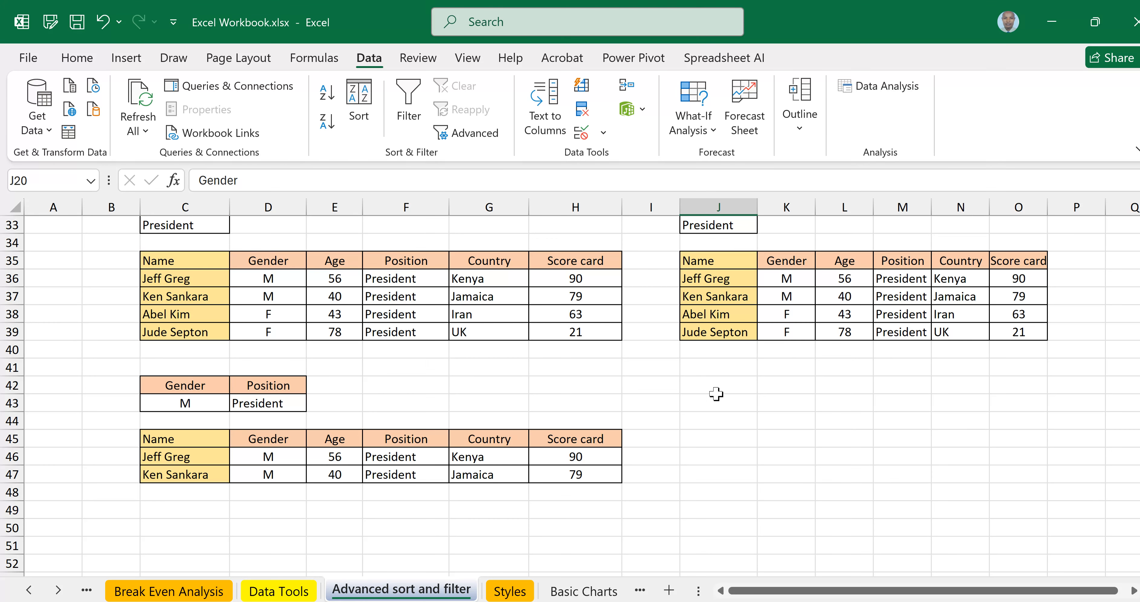
{"action": "left_click", "coordinate": [711, 389]}
{"action": "key", "text": "ctrl+v"}
Step: Copy the Position President criteria cells J32:J33 to K42:K43, beside the Gender F criteria
{"action": "scroll", "coordinate": [711, 388], "scroll_direction": "up", "scroll_amount": 2}
{"action": "left_click_drag", "start_coordinate": [718, 349], "coordinate": [725, 372]}
{"action": "key", "text": "ctrl+c"}
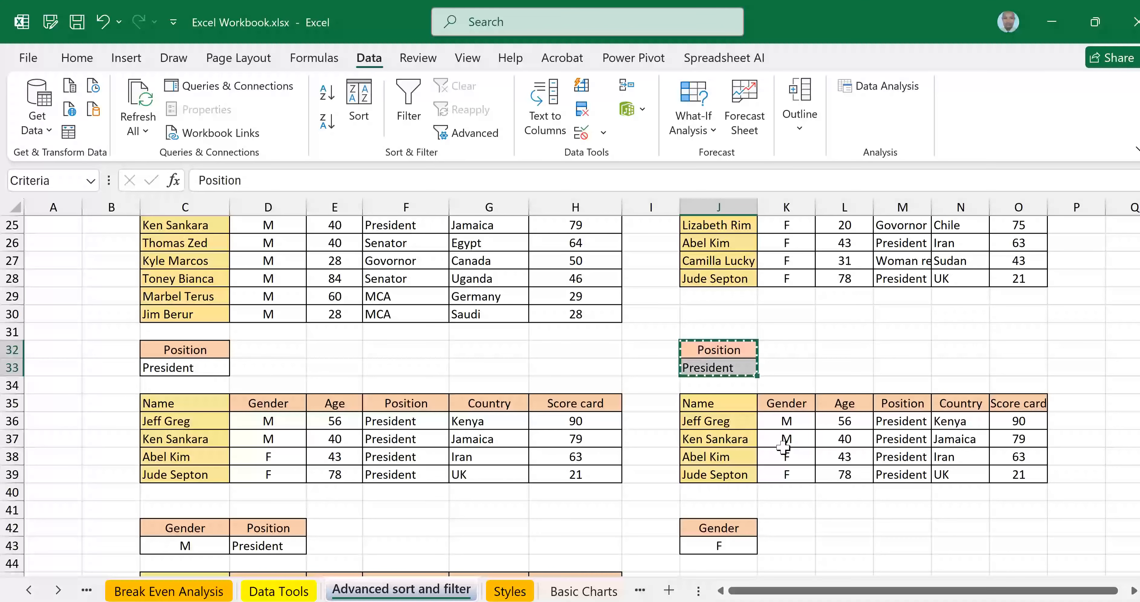
{"action": "scroll", "coordinate": [783, 448], "scroll_direction": "down", "scroll_amount": 1}
{"action": "left_click", "coordinate": [783, 454]}
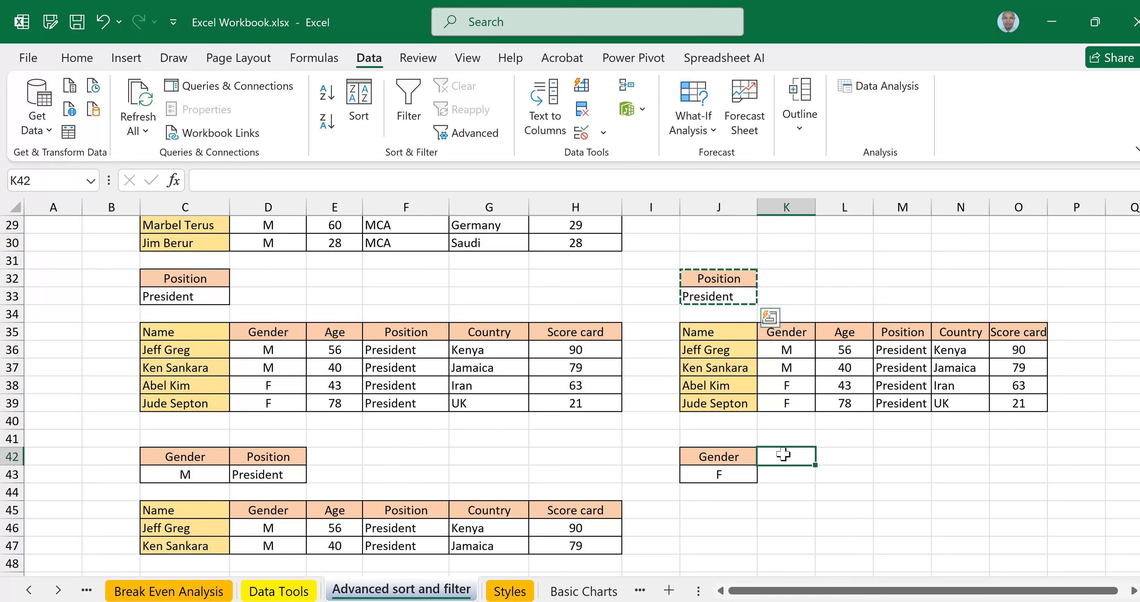
{"action": "key", "text": "ctrl+v"}
{"action": "left_click", "coordinate": [928, 524]}
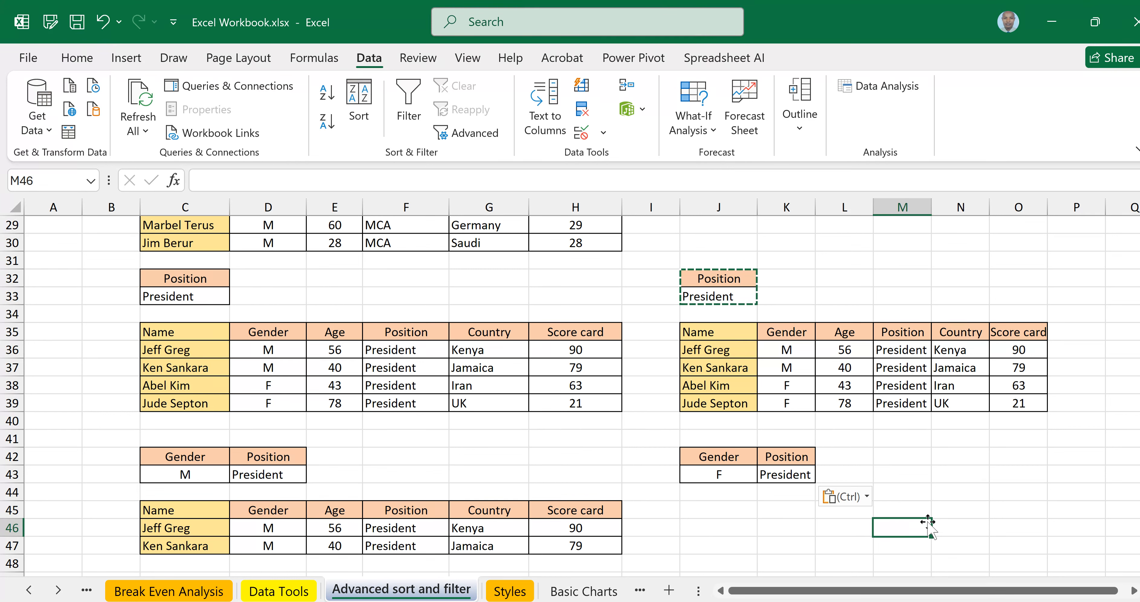
{"action": "double_click", "coordinate": [901, 457]}
{"action": "left_click", "coordinate": [967, 454]}
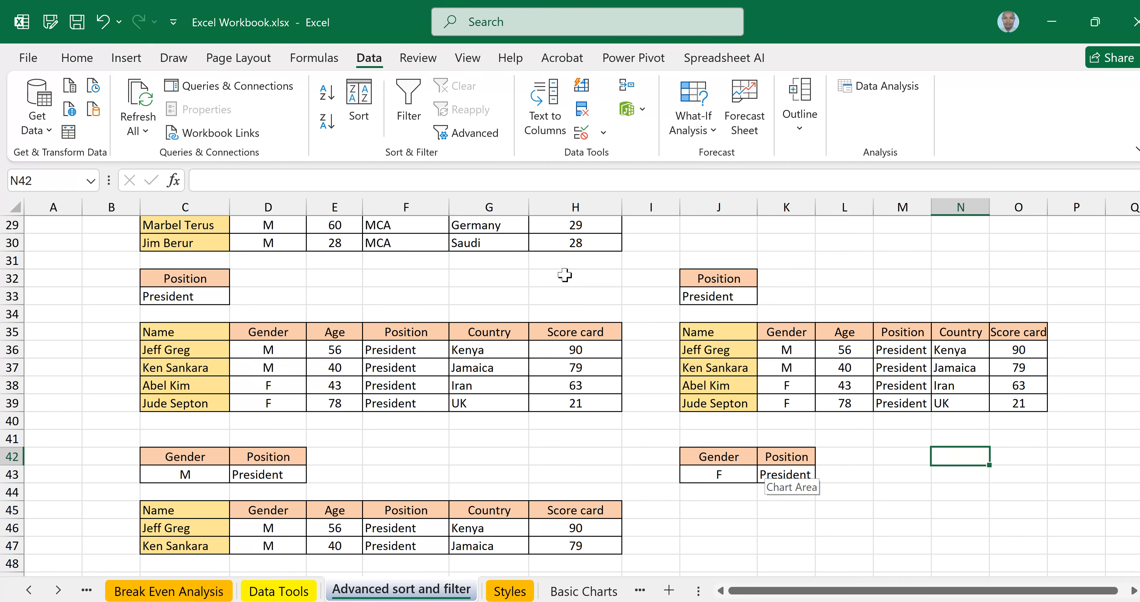
Step: Start another Advanced Filter on C5:H17 with the option to copy to another location
{"action": "left_click", "coordinate": [485, 140]}
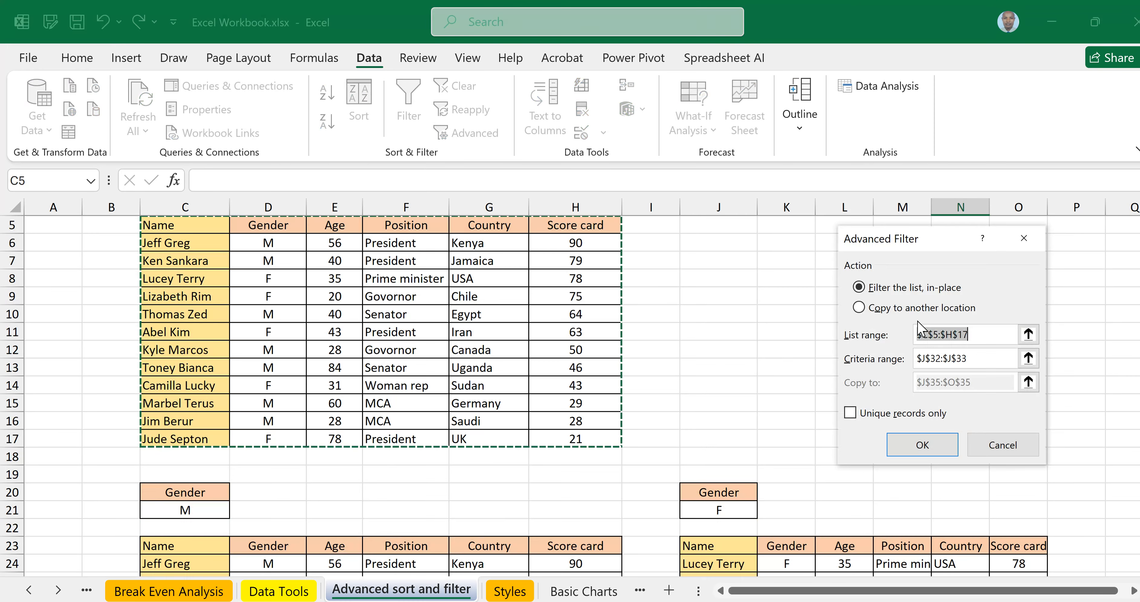
{"action": "left_click", "coordinate": [858, 307]}
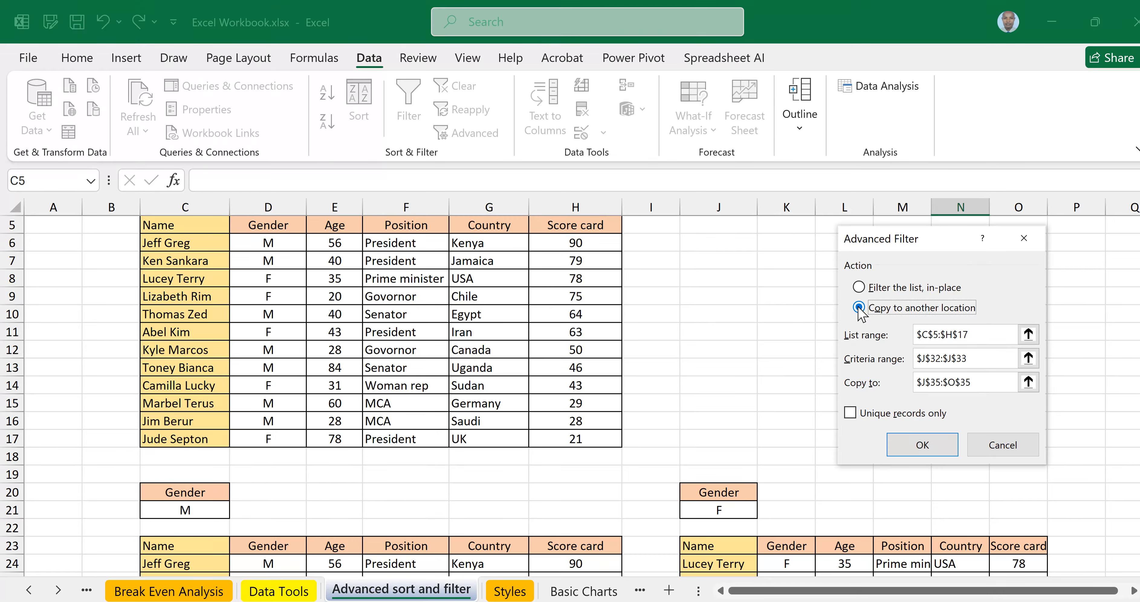
{"action": "left_click", "coordinate": [990, 337]}
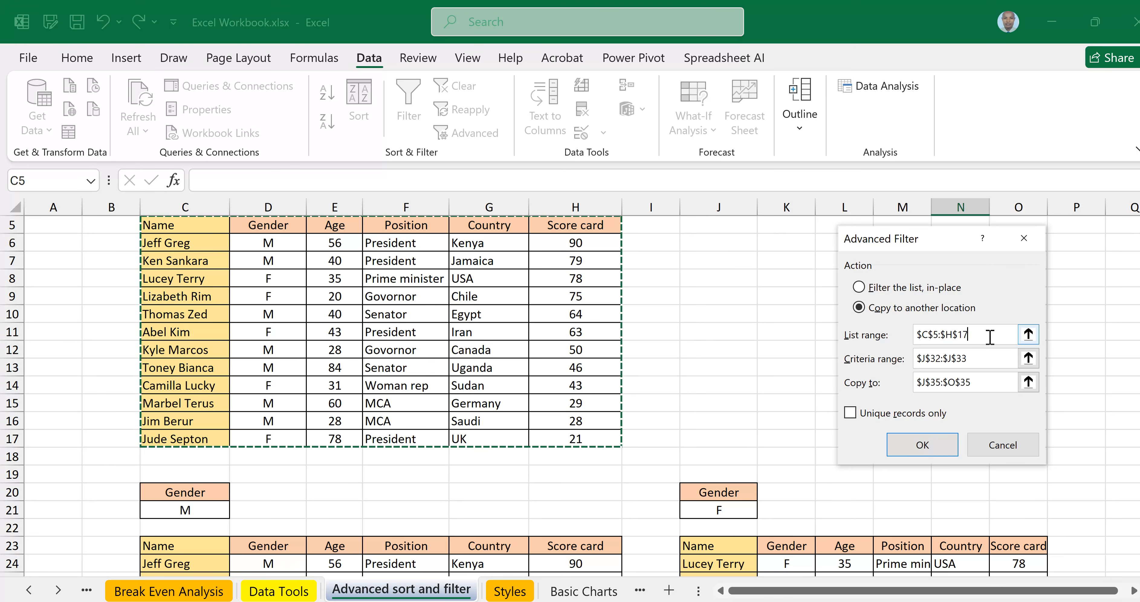
Step: Empty the Advanced Filter's old criteria and copy-to ranges, keeping the list range
{"action": "left_click", "coordinate": [983, 358]}
{"action": "scroll", "coordinate": [983, 358], "scroll_direction": "down", "scroll_amount": 3}
{"action": "key", "text": "BackSpace"}
{"action": "key", "text": "BackSpace"}
{"action": "key", "text": "BackSpace"}
{"action": "key", "text": "BackSpace"}
{"action": "key", "text": "BackSpace"}
{"action": "key", "text": "BackSpace"}
{"action": "key", "text": "BackSpace"}
{"action": "key", "text": "BackSpace"}
{"action": "key", "text": "BackSpace"}
{"action": "key", "text": "BackSpace"}
{"action": "key", "text": "BackSpace"}
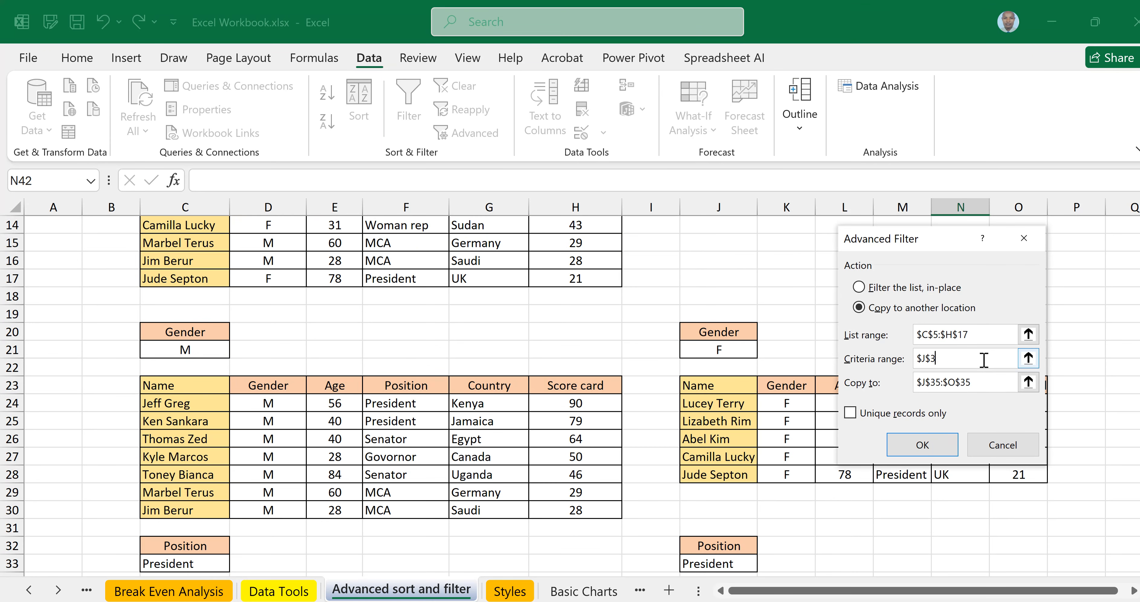
{"action": "left_click", "coordinate": [981, 382]}
{"action": "scroll", "coordinate": [983, 389], "scroll_direction": "down", "scroll_amount": 1}
{"action": "key", "text": "BackSpace"}
{"action": "key", "text": "BackSpace"}
{"action": "key", "text": "BackSpace"}
{"action": "key", "text": "BackSpace"}
{"action": "key", "text": "BackSpace"}
{"action": "key", "text": "BackSpace"}
{"action": "key", "text": "BackSpace"}
{"action": "key", "text": "BackSpace"}
{"action": "key", "text": "BackSpace"}
{"action": "key", "text": "BackSpace"}
{"action": "key", "text": "BackSpace"}
Step: Set the criteria range to the combined Gender and Position cells J42:K43 and the copy-to cell to J45
{"action": "left_click", "coordinate": [937, 361]}
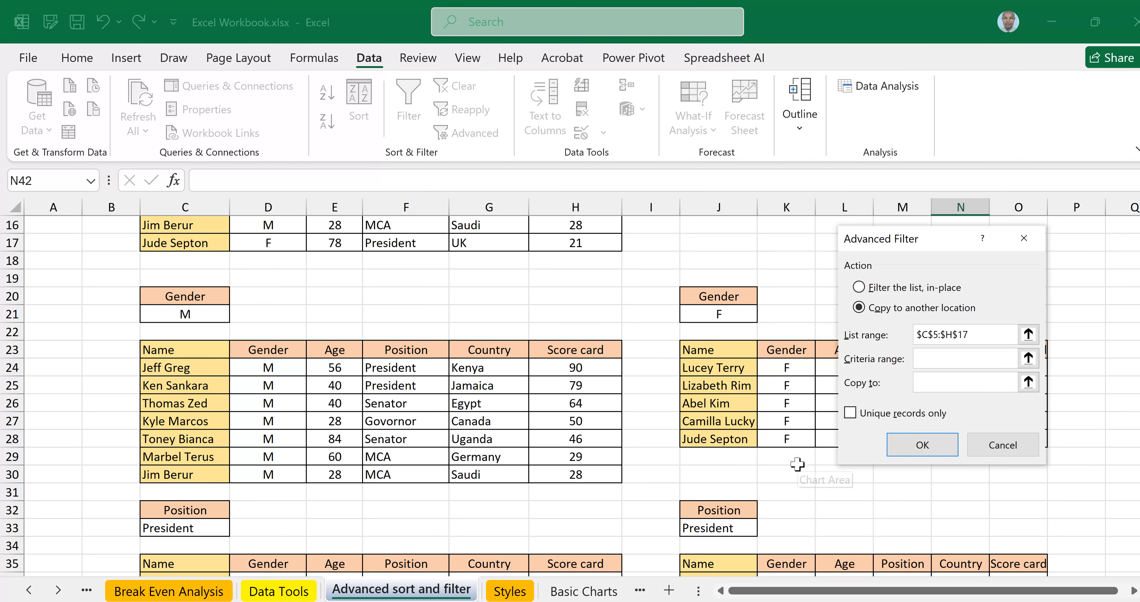
{"action": "scroll", "coordinate": [794, 463], "scroll_direction": "down", "scroll_amount": 3}
{"action": "scroll", "coordinate": [791, 463], "scroll_direction": "down", "scroll_amount": 3}
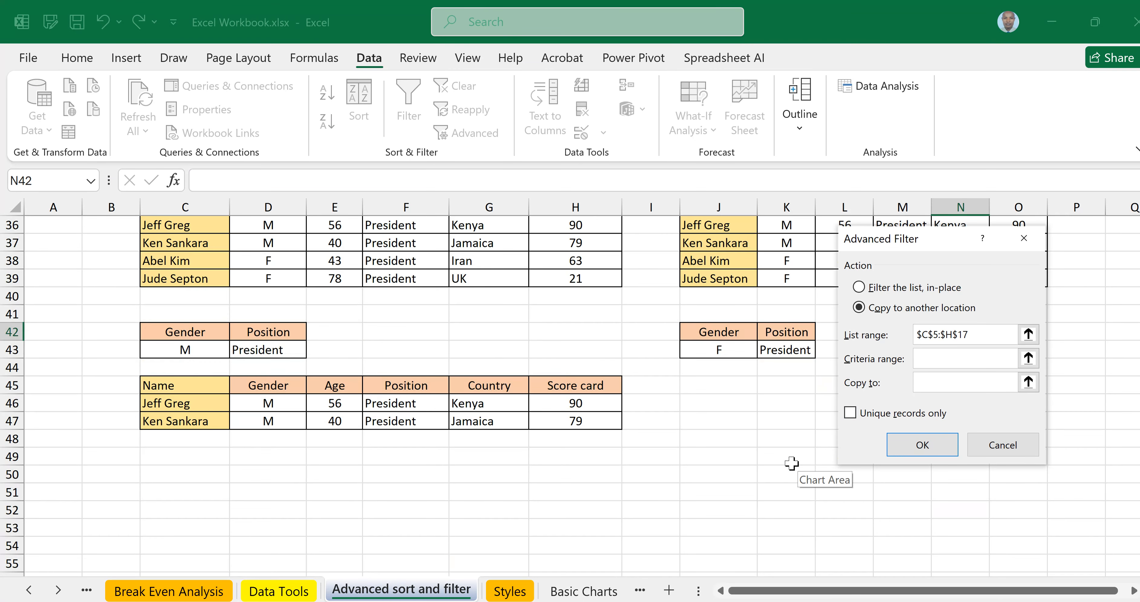
{"action": "scroll", "coordinate": [791, 463], "scroll_direction": "up", "scroll_amount": 1}
{"action": "scroll", "coordinate": [792, 462], "scroll_direction": "up", "scroll_amount": 1}
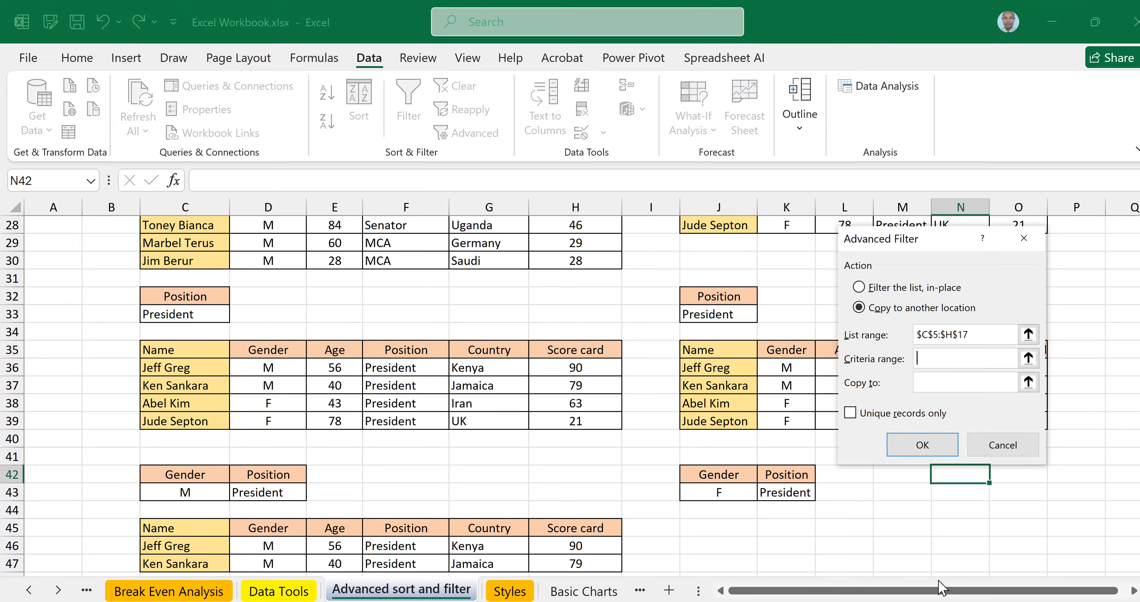
{"action": "left_click_drag", "start_coordinate": [721, 475], "coordinate": [765, 486]}
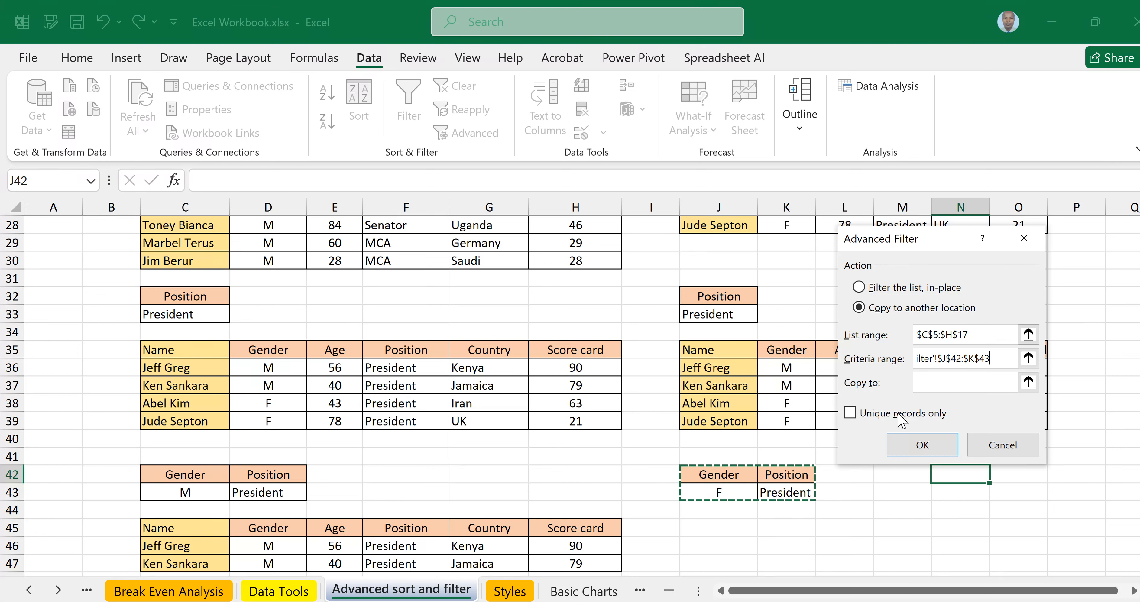
{"action": "left_click", "coordinate": [933, 381]}
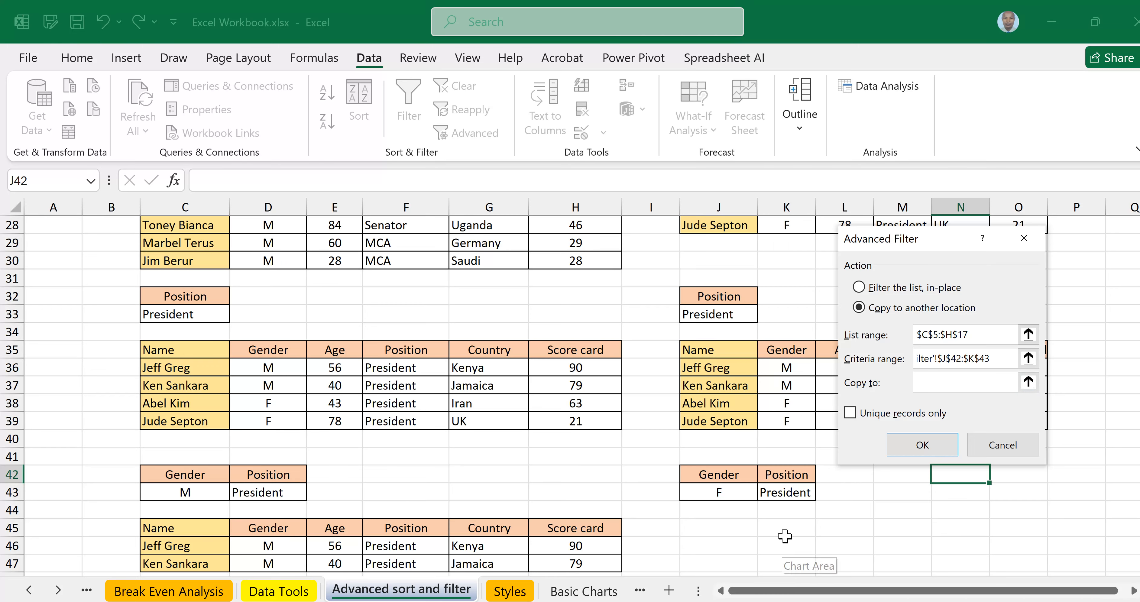
{"action": "left_click", "coordinate": [704, 527]}
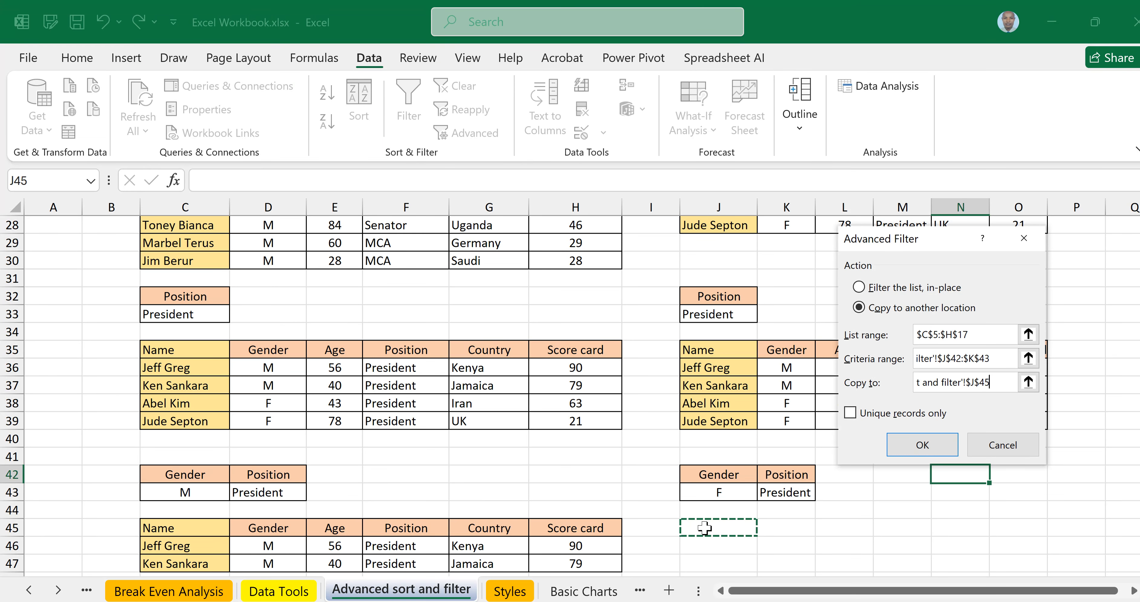
Step: Run the Advanced Filter to copy the rows matching Gender F and Position President to J45
{"action": "left_click", "coordinate": [927, 445]}
{"action": "scroll", "coordinate": [1027, 493], "scroll_direction": "down", "scroll_amount": 1}
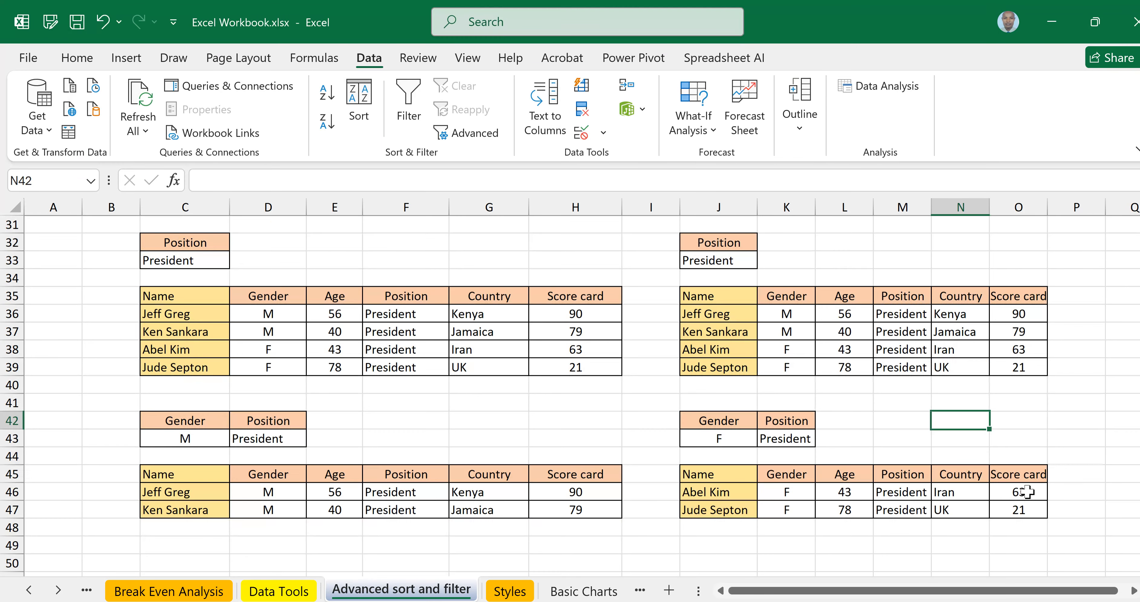
{"action": "scroll", "coordinate": [1027, 492], "scroll_direction": "down", "scroll_amount": 2}
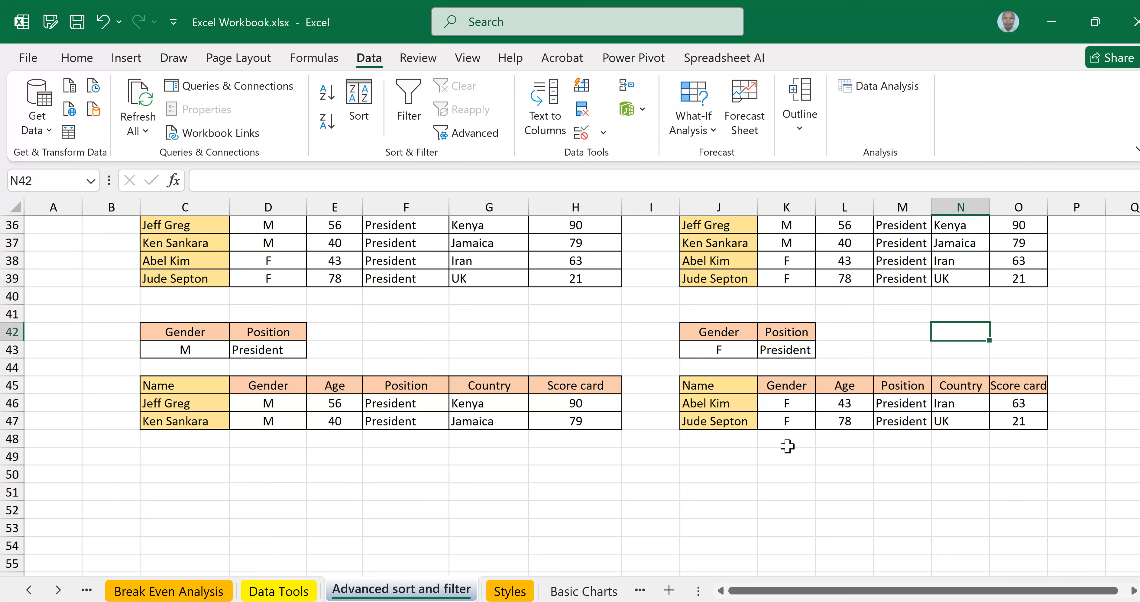
Step: Copy the Gender F and Position President criteria cells J42:K43 to J50:K51, below the copied results
{"action": "left_click", "coordinate": [707, 334]}
{"action": "left_click", "coordinate": [778, 341], "text": "shift"}
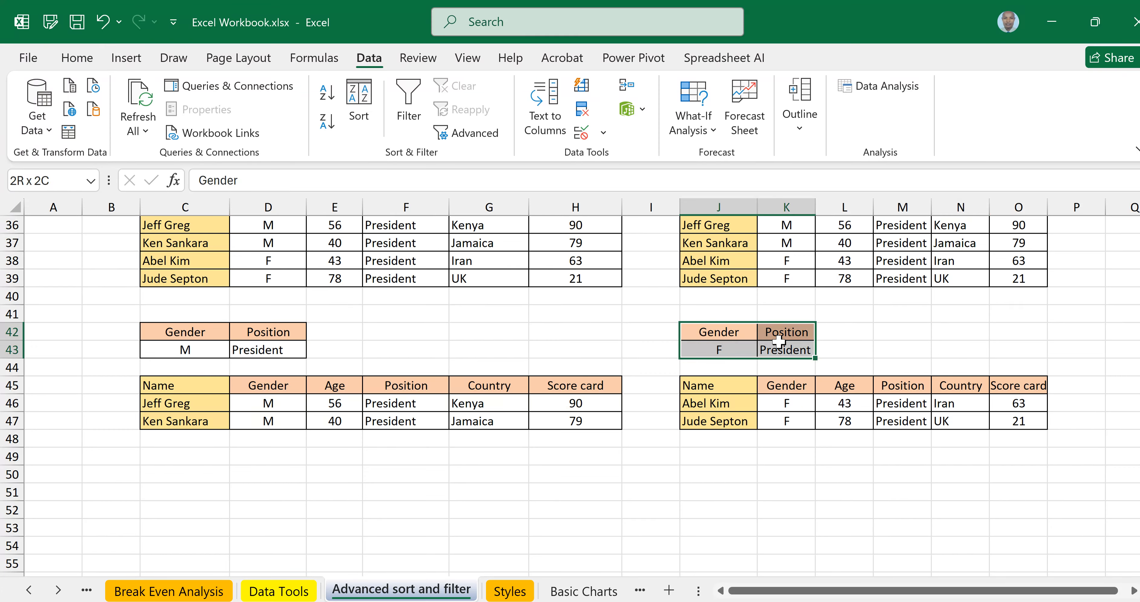
{"action": "key", "text": "ctrl+c"}
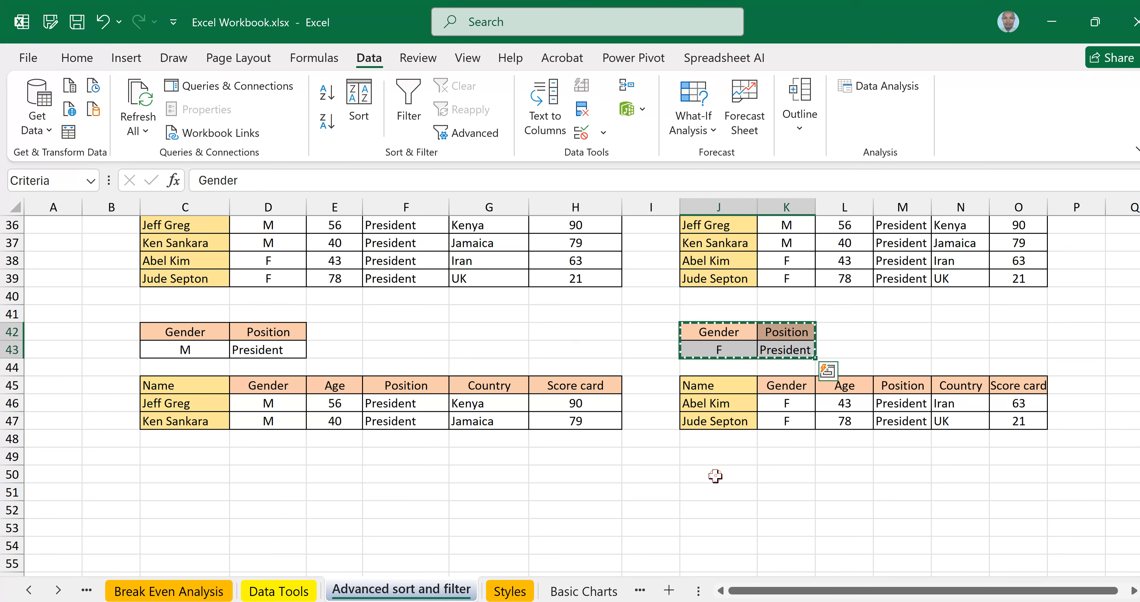
{"action": "left_click", "coordinate": [715, 476]}
{"action": "key", "text": "ctrl+v"}
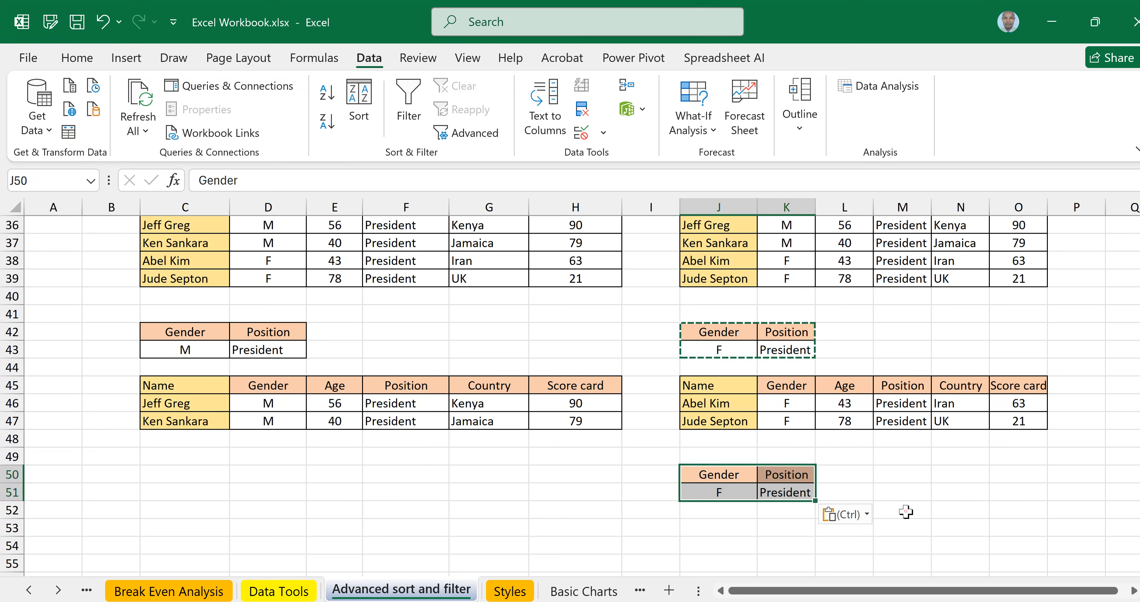
{"action": "left_click", "coordinate": [905, 512]}
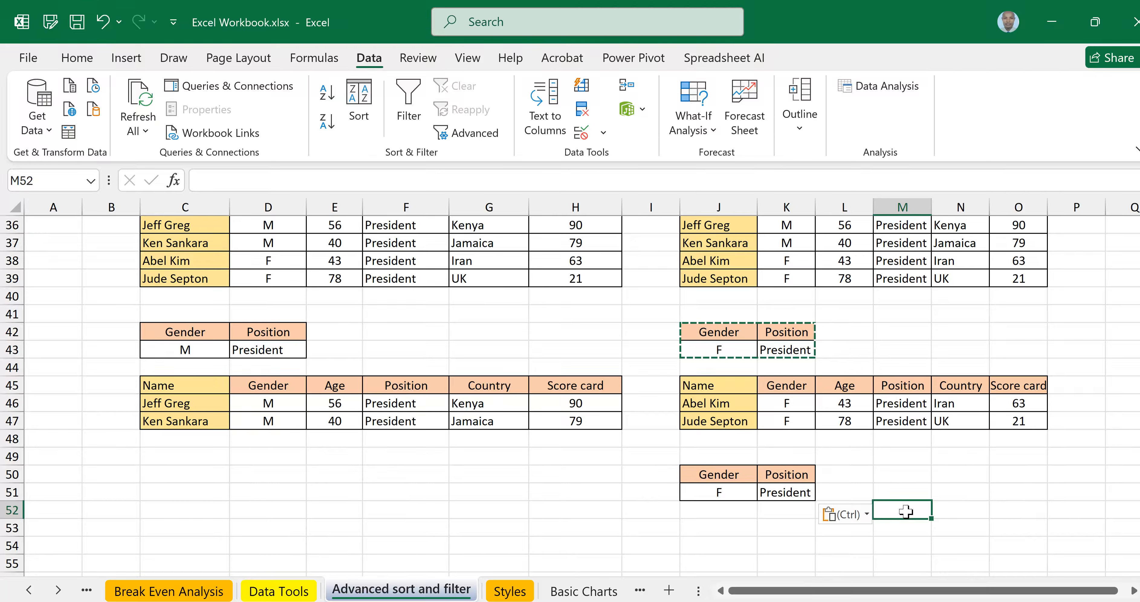
Step: Add a Country criterion of UK in L50:L51 by copying the header from N45 and the value from N47
{"action": "left_click", "coordinate": [957, 387]}
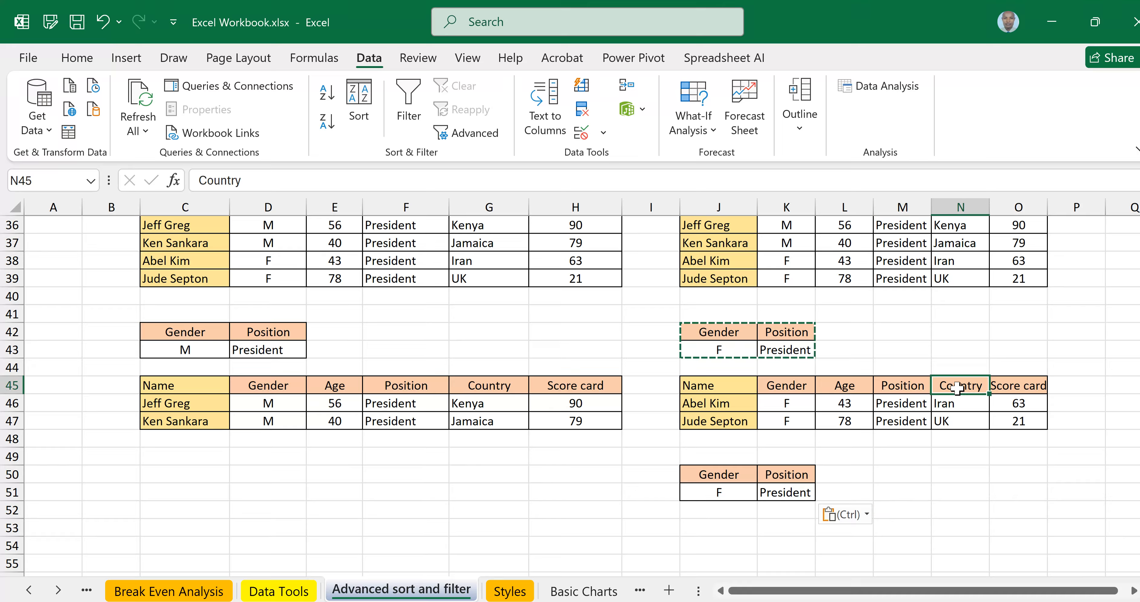
{"action": "key", "text": "ctrl+c"}
{"action": "left_click", "coordinate": [844, 473]}
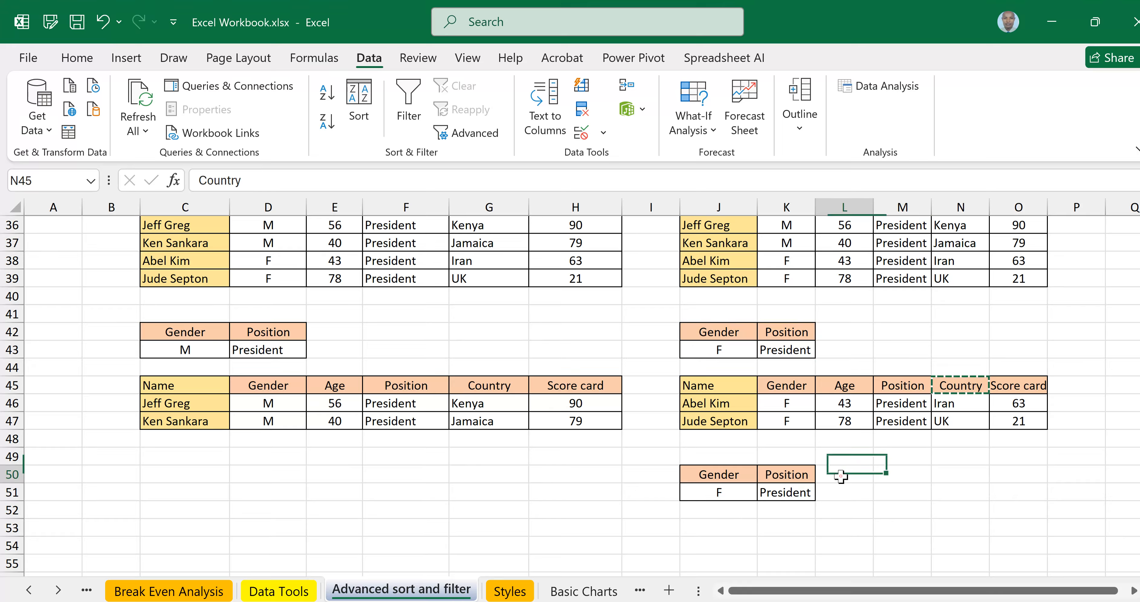
{"action": "key", "text": "ctrl+v"}
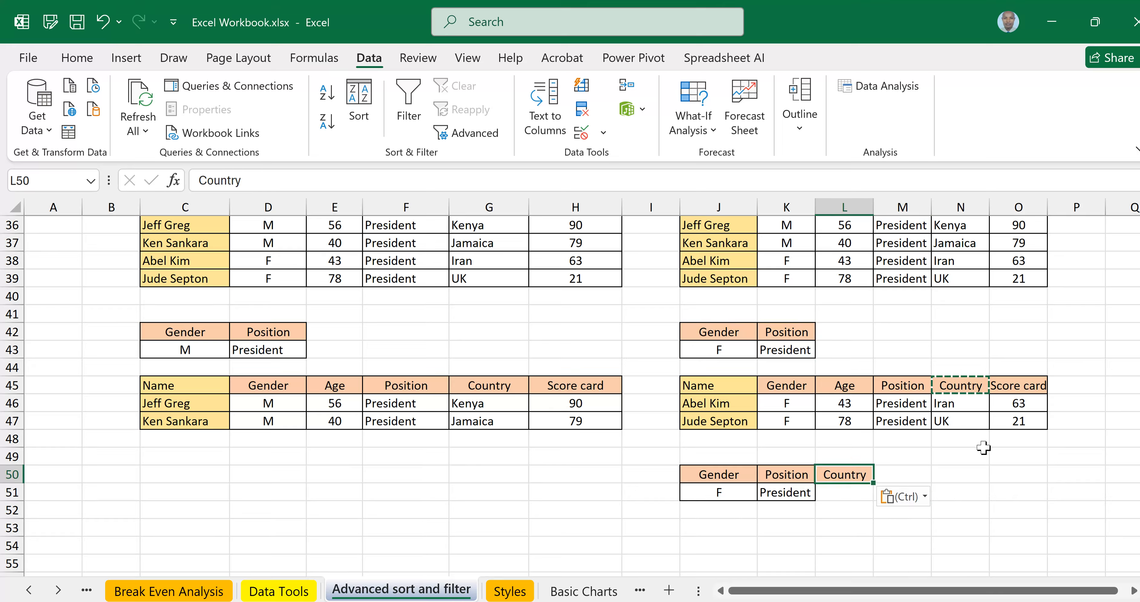
{"action": "left_click", "coordinate": [954, 423]}
{"action": "key", "text": "ctrl+c"}
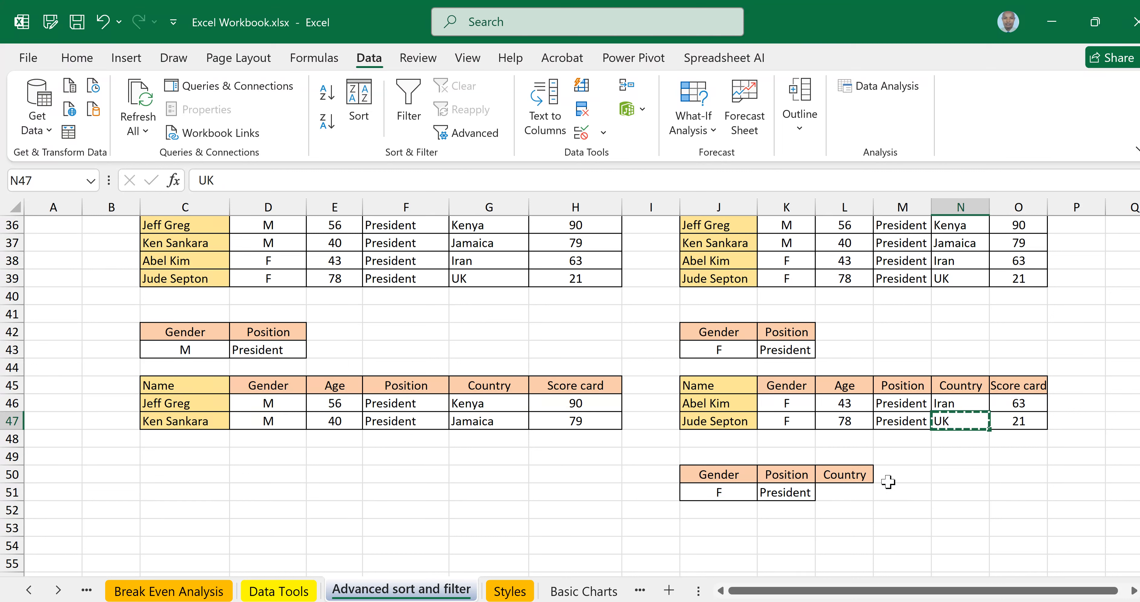
{"action": "left_click", "coordinate": [837, 492]}
{"action": "key", "text": "ctrl+v"}
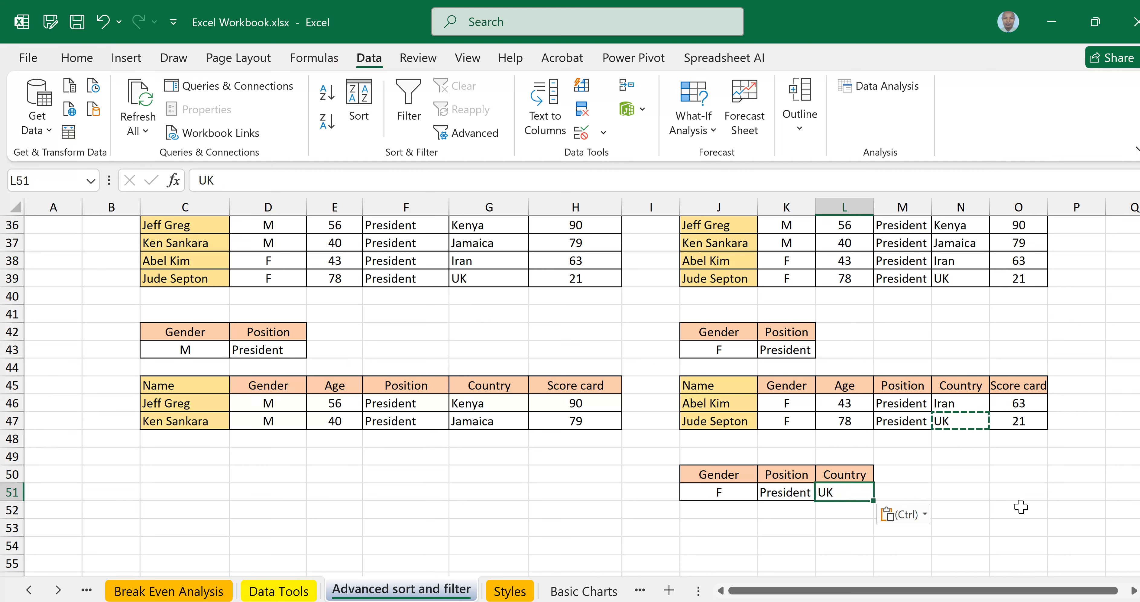
{"action": "left_click", "coordinate": [1020, 506]}
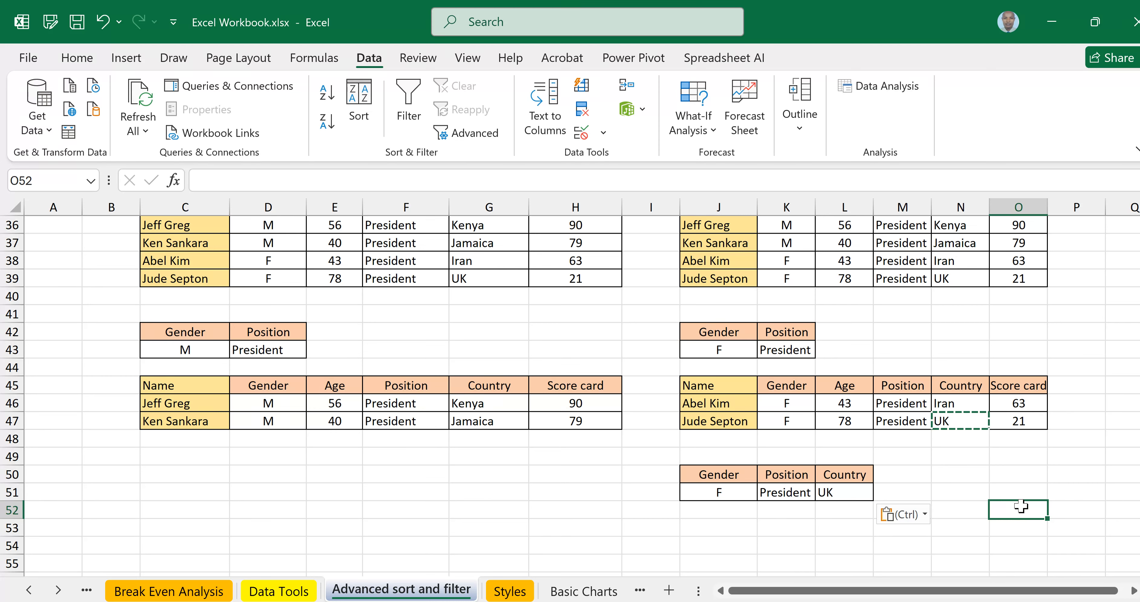
Step: Start another Advanced Filter from an empty cell and choose to copy the results to another location
{"action": "key", "text": "Up"}
{"action": "key", "text": "Left"}
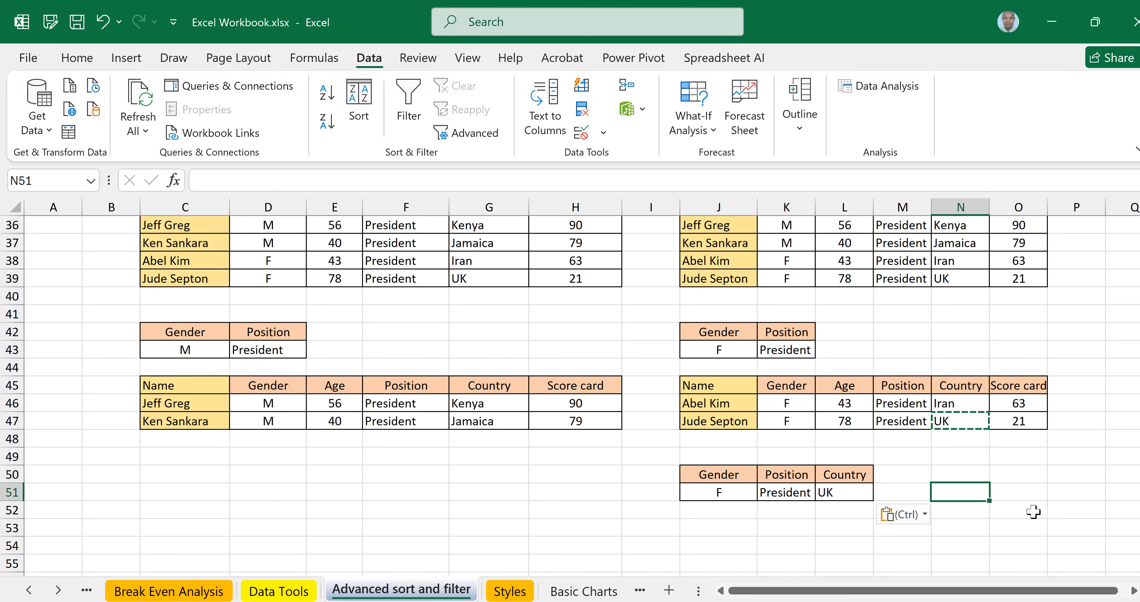
{"action": "left_click", "coordinate": [1031, 509]}
{"action": "scroll", "coordinate": [1031, 509], "scroll_direction": "down", "scroll_amount": 1}
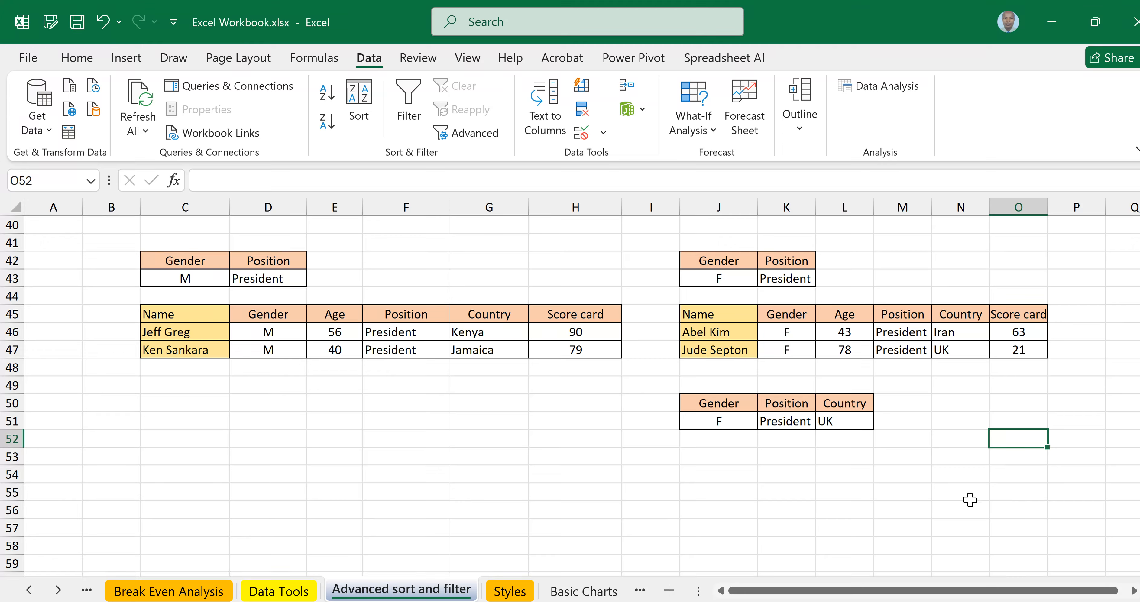
{"action": "left_click", "coordinate": [477, 130]}
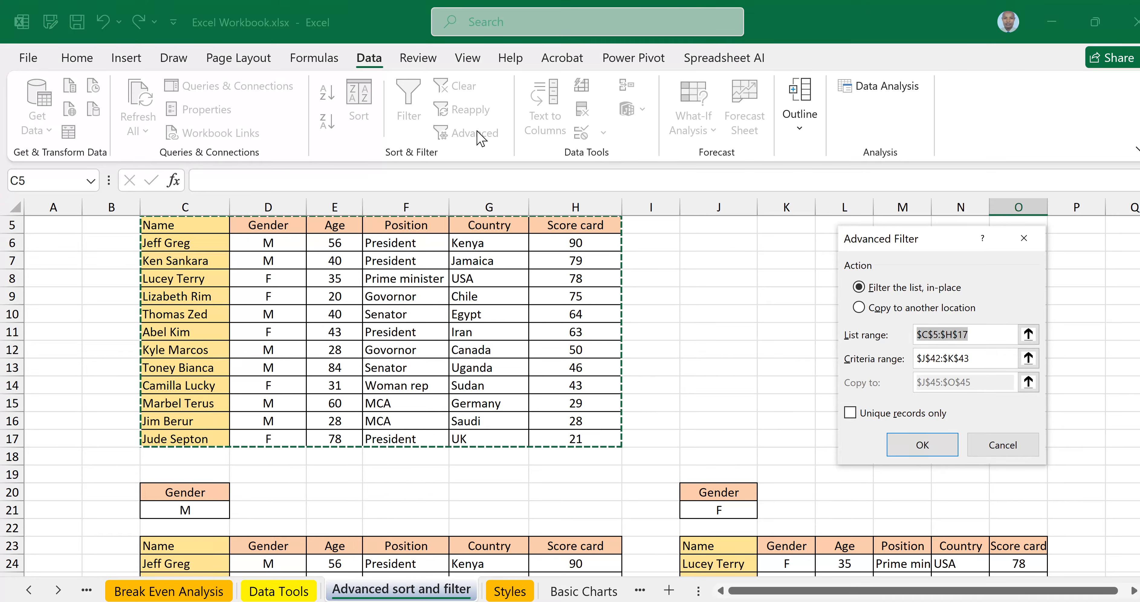
{"action": "left_click", "coordinate": [860, 307]}
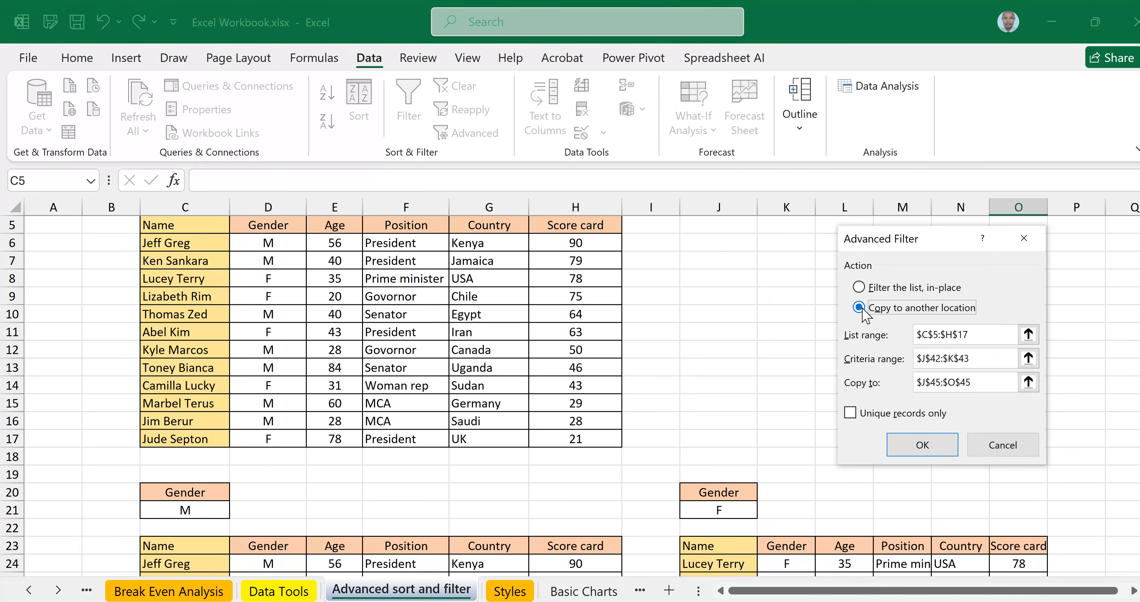
Step: Empty the Advanced Filter's old list, criteria and copy-to ranges
{"action": "left_click_drag", "start_coordinate": [990, 334], "coordinate": [909, 333]}
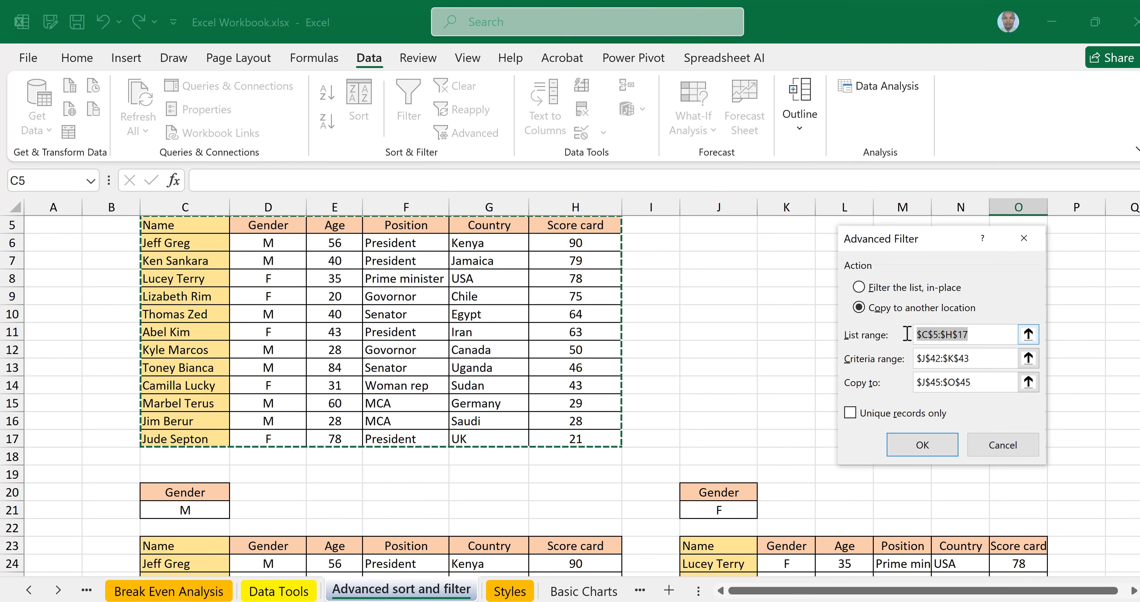
{"action": "key", "text": "Delete"}
{"action": "key", "text": "Tab"}
{"action": "key", "text": "Delete"}
{"action": "left_click_drag", "start_coordinate": [988, 383], "coordinate": [960, 382]}
{"action": "key", "text": "Delete"}
Step: Set the list range to the poll table C5:H17 and the criteria range to the Gender, Position and Country cells J50:L51
{"action": "left_click", "coordinate": [926, 336]}
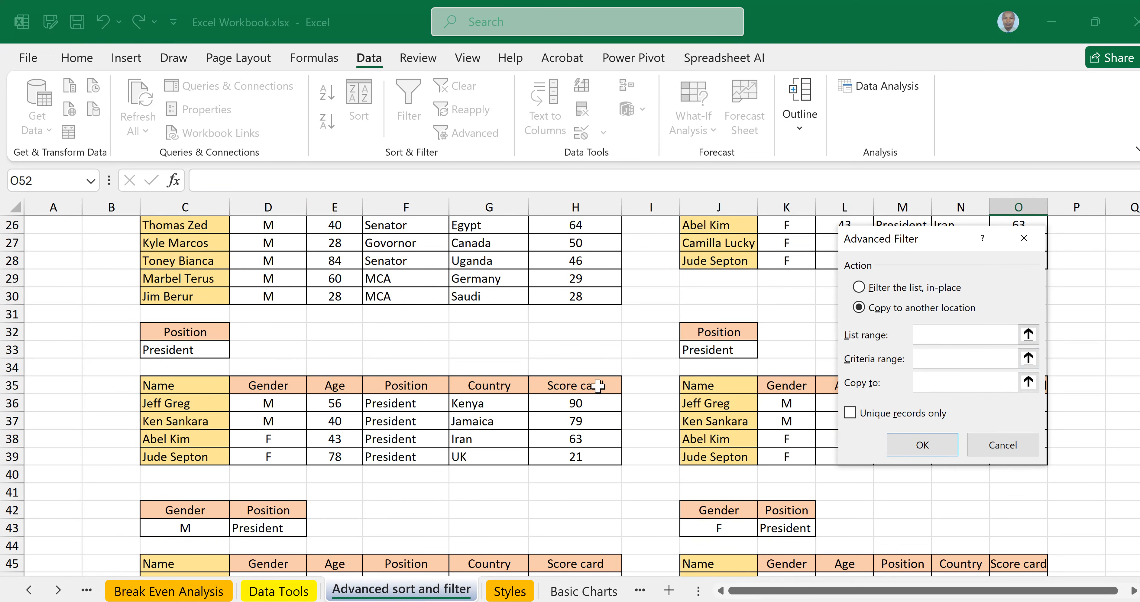
{"action": "scroll", "coordinate": [598, 385], "scroll_direction": "up", "scroll_amount": 8}
{"action": "left_click_drag", "start_coordinate": [179, 296], "coordinate": [571, 513]}
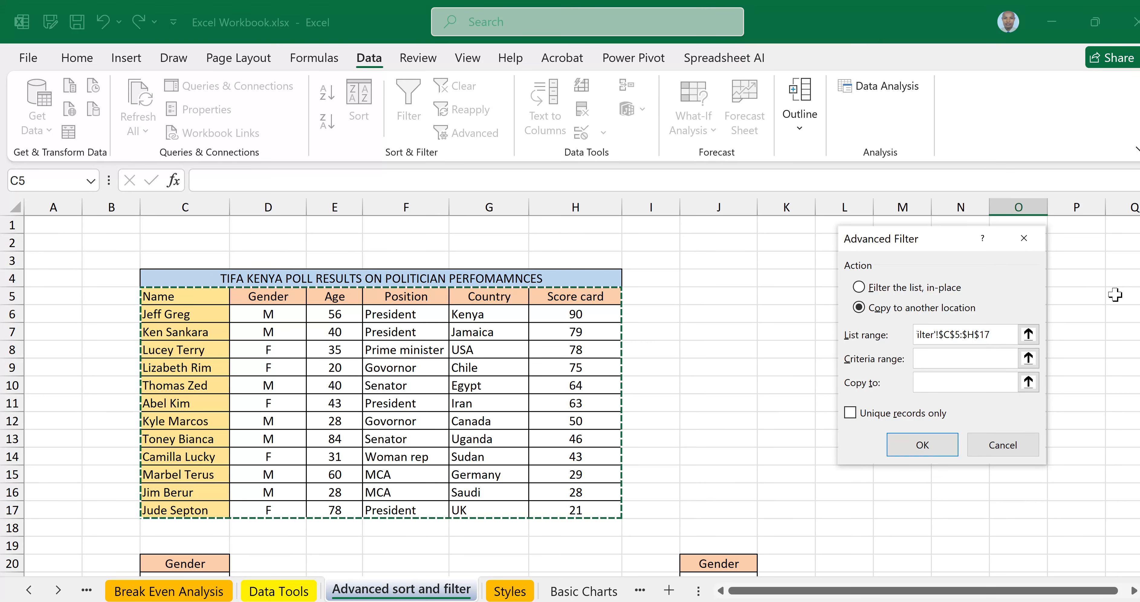
{"action": "left_click", "coordinate": [928, 359]}
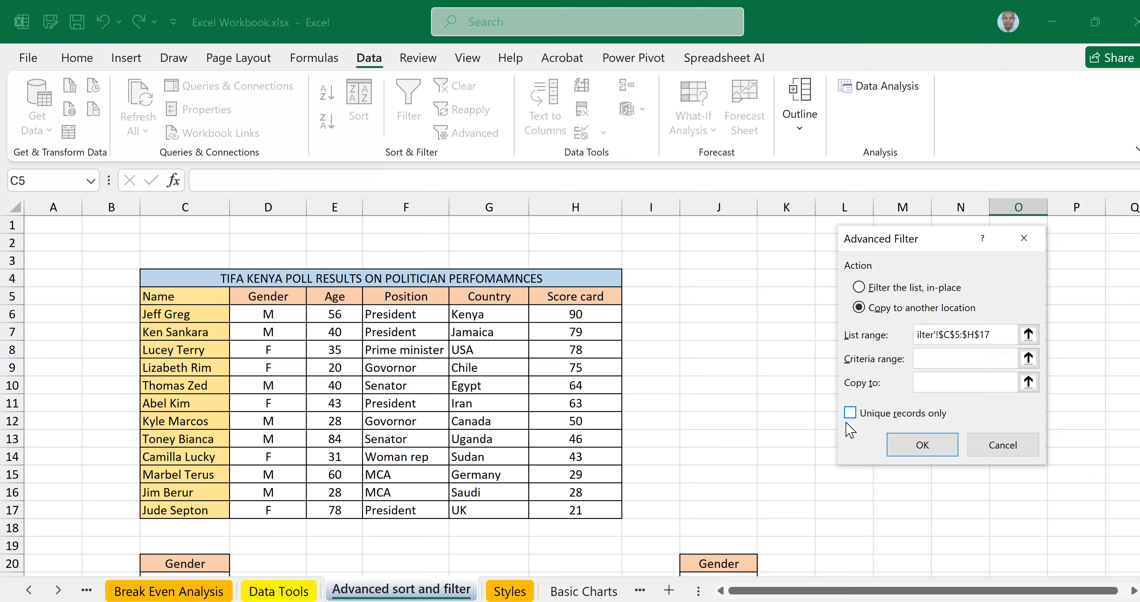
{"action": "scroll", "coordinate": [788, 449], "scroll_direction": "down", "scroll_amount": 16}
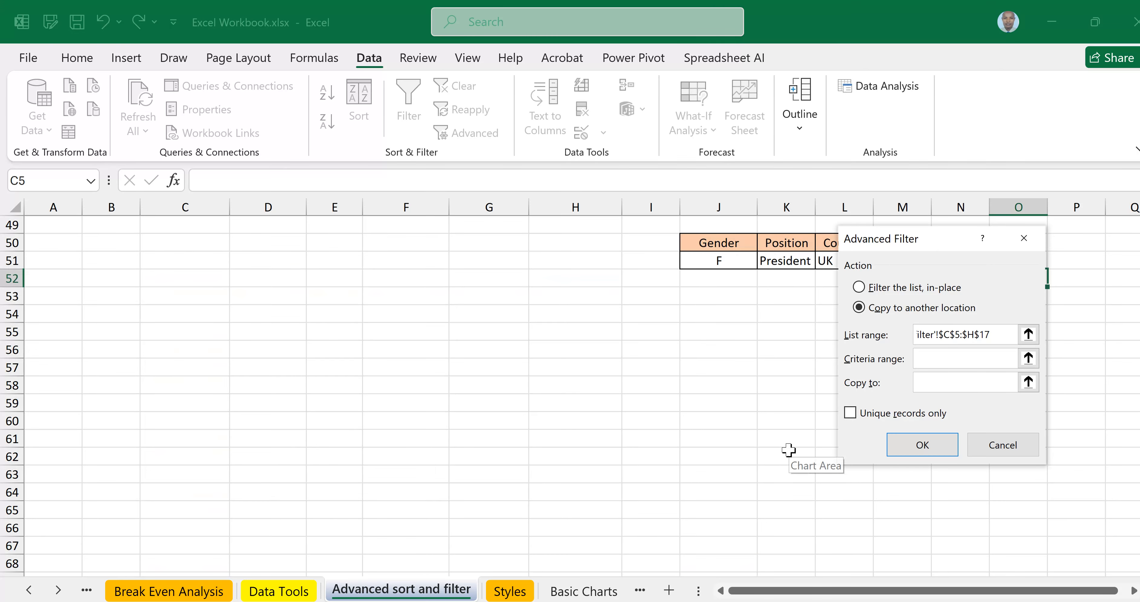
{"action": "scroll", "coordinate": [788, 449], "scroll_direction": "up", "scroll_amount": 4}
{"action": "scroll", "coordinate": [792, 465], "scroll_direction": "up", "scroll_amount": 1}
{"action": "left_click_drag", "start_coordinate": [731, 526], "coordinate": [818, 546]}
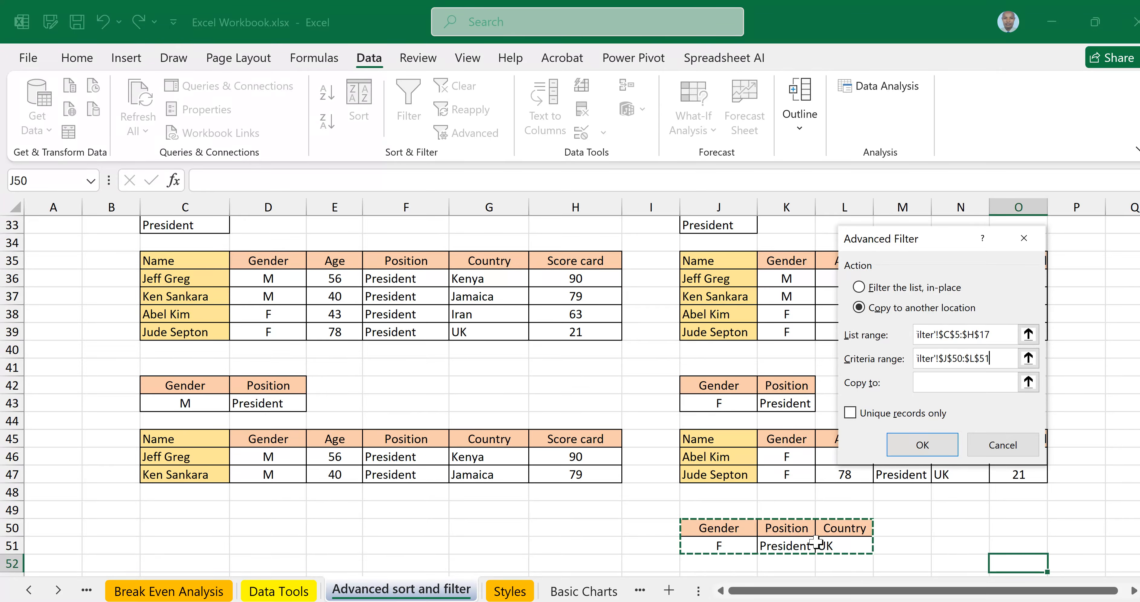
Step: Set the copy-to cell to J53 and run the three-criteria Advanced Filter
{"action": "left_click", "coordinate": [924, 383]}
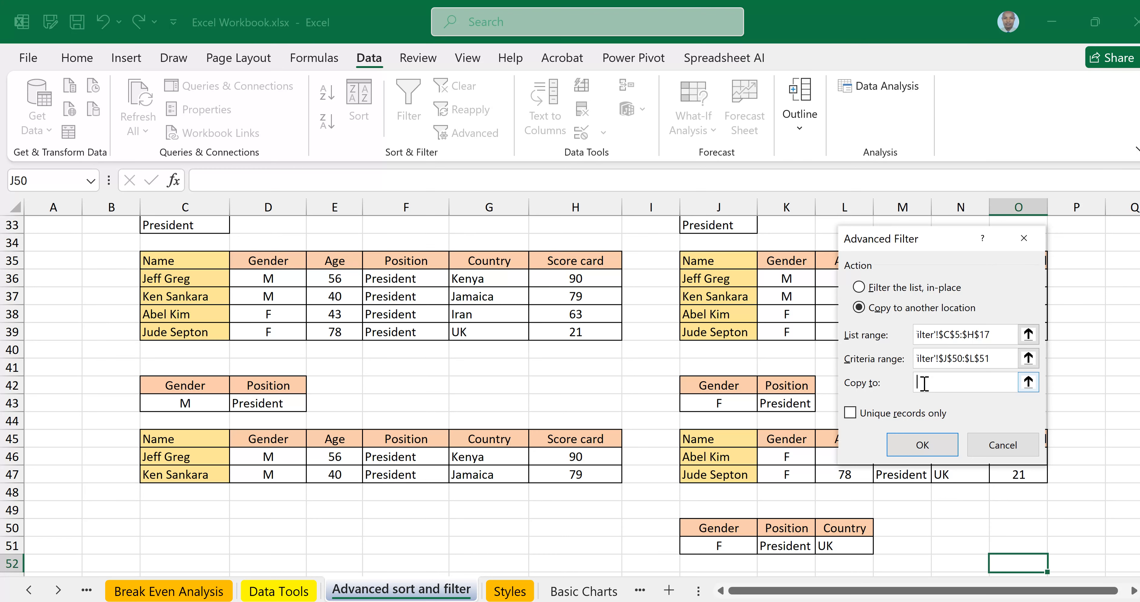
{"action": "scroll", "coordinate": [763, 466], "scroll_direction": "down", "scroll_amount": 3}
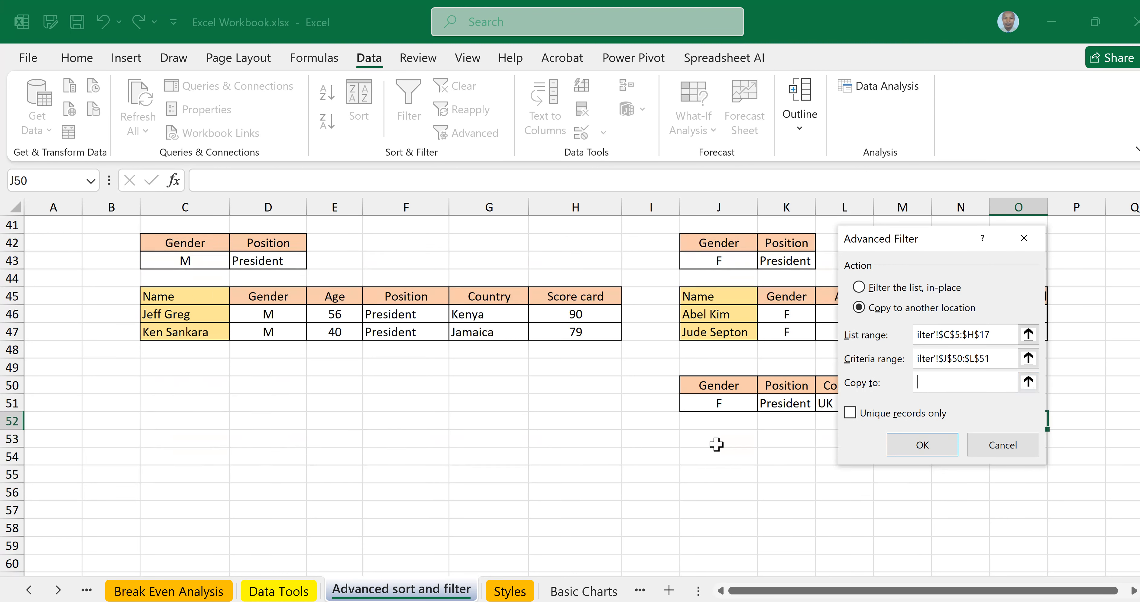
{"action": "left_click", "coordinate": [707, 440]}
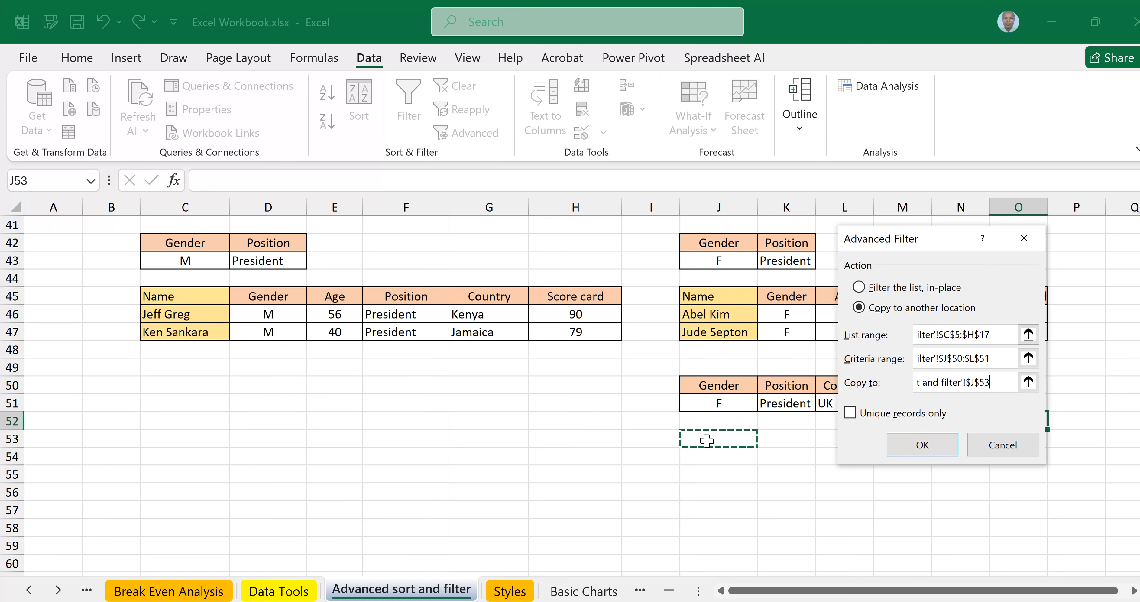
{"action": "left_click", "coordinate": [900, 452]}
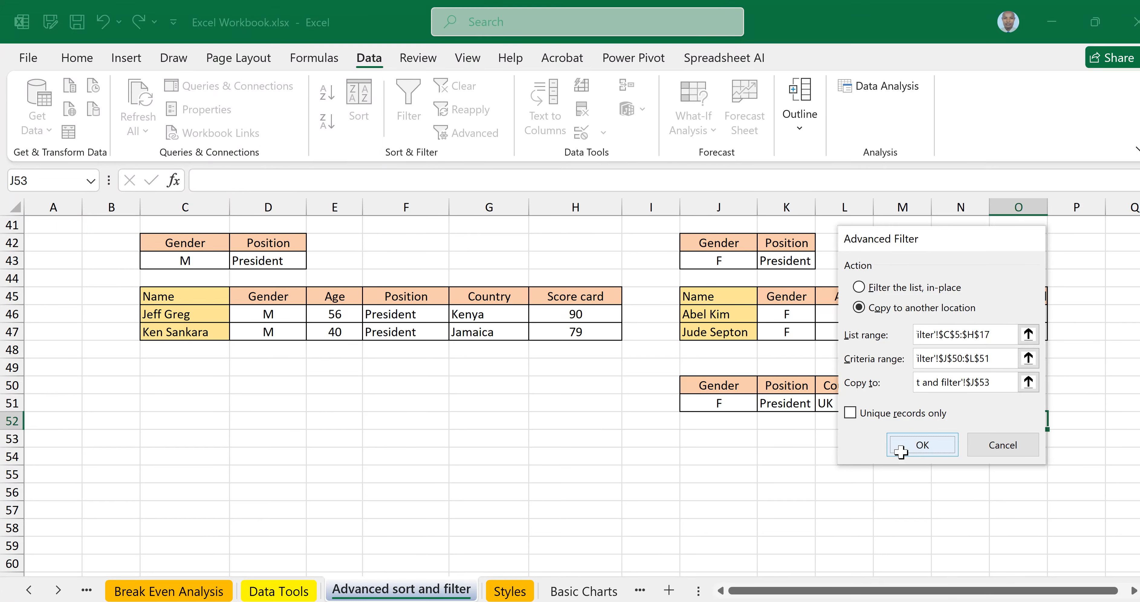